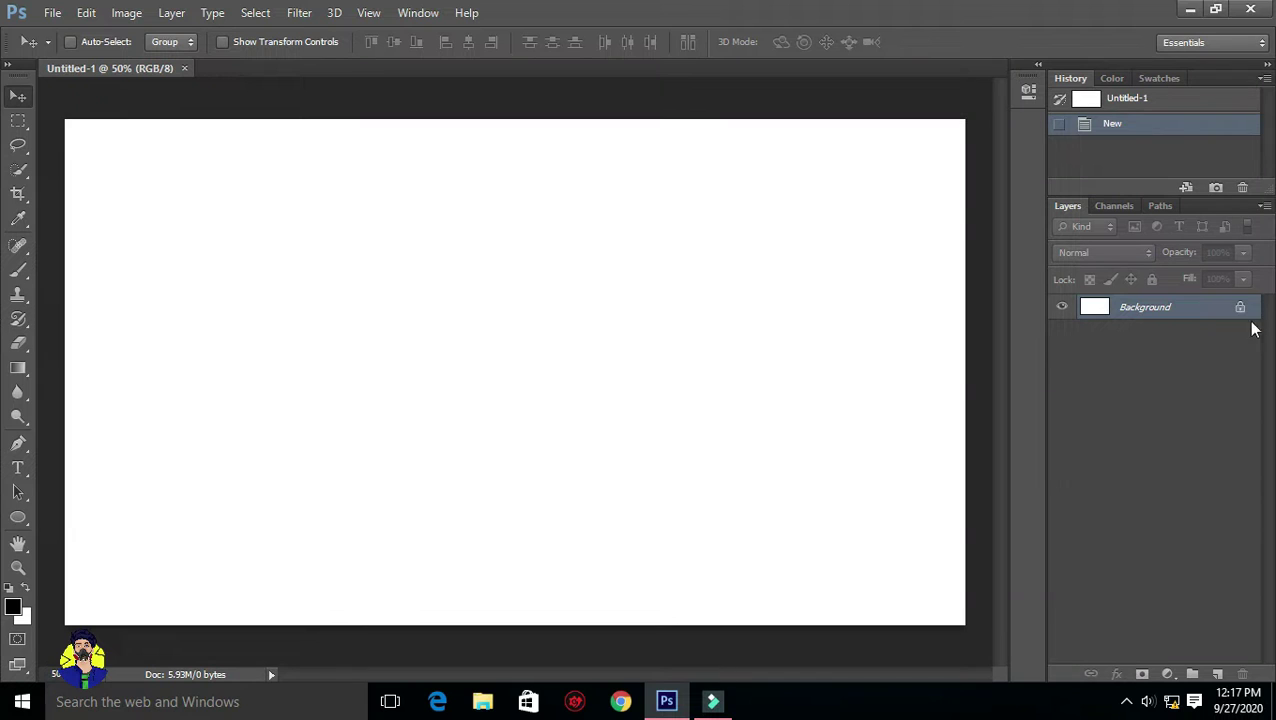
# Convert the locked background into Layer 0 and add new layer groups above it.
pyautogui.doubleClick(1240, 307)
pyautogui.click(797, 222)
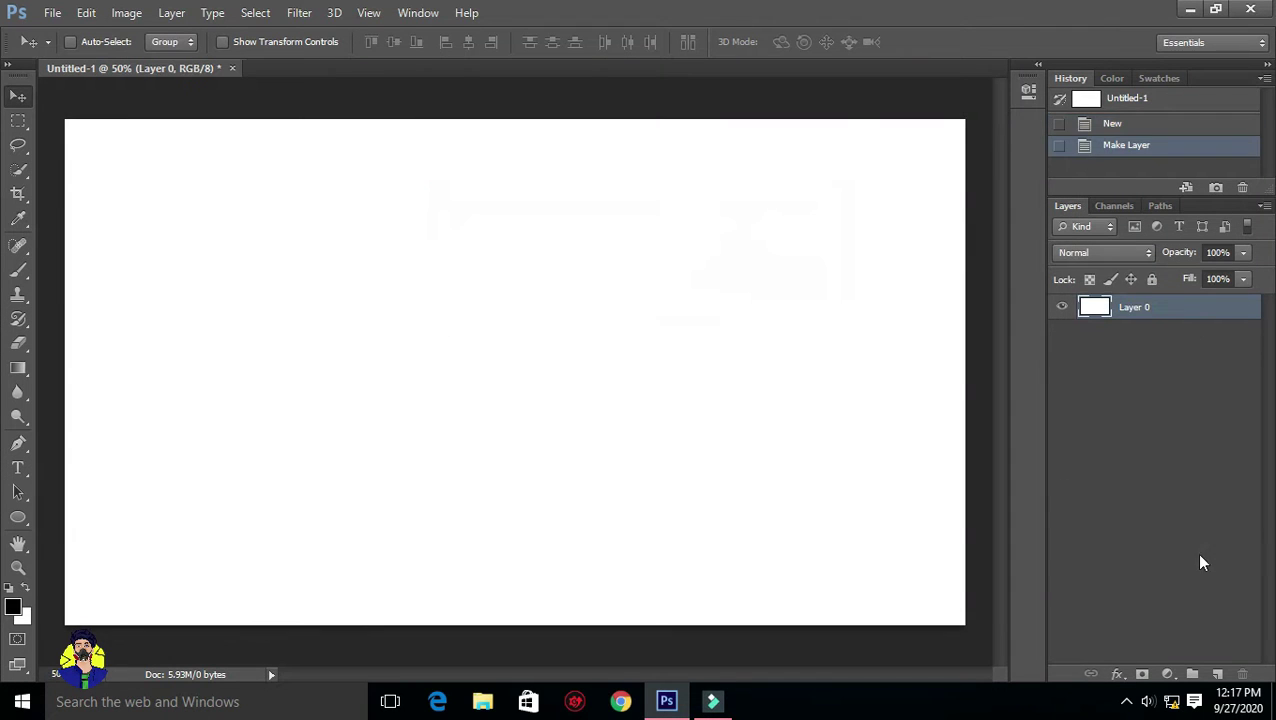
pyautogui.click(1192, 674)
pyautogui.click(1192, 674)
pyautogui.click(1192, 674)
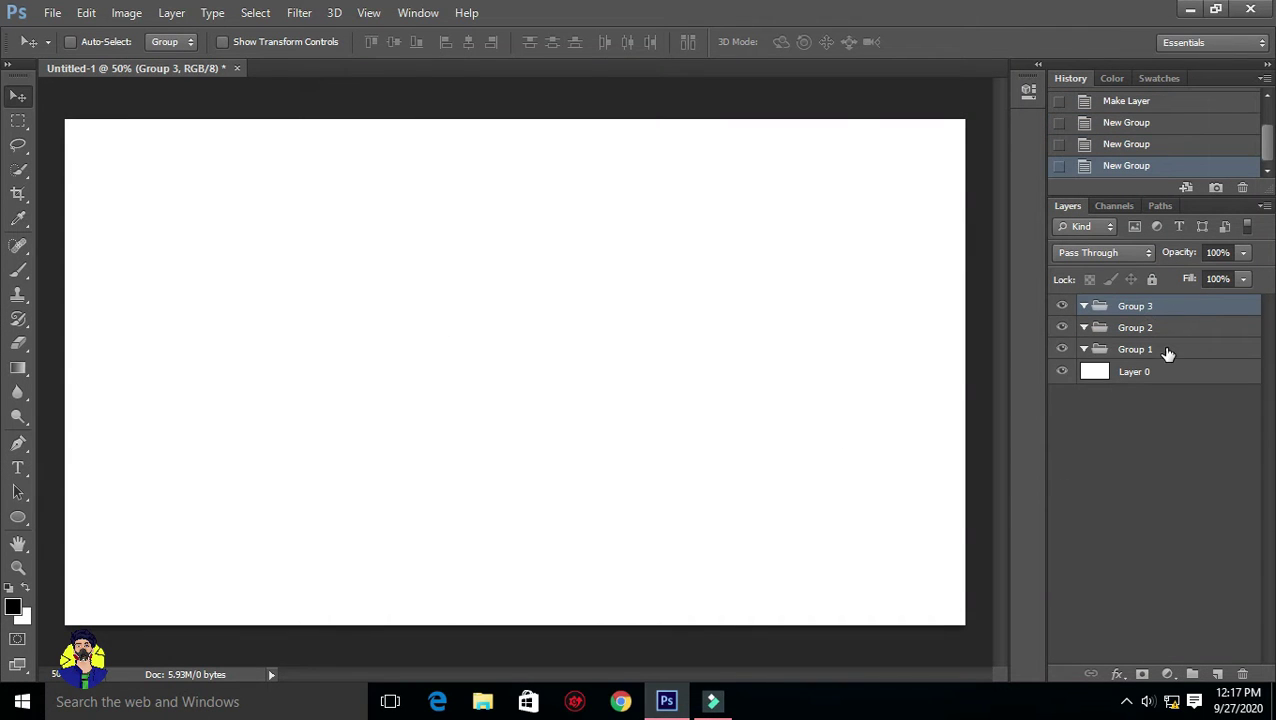
# Select Group 1, Group 2 and then Group 3 in the Layers panel.
pyautogui.click(1167, 351)
pyautogui.click(1165, 330)
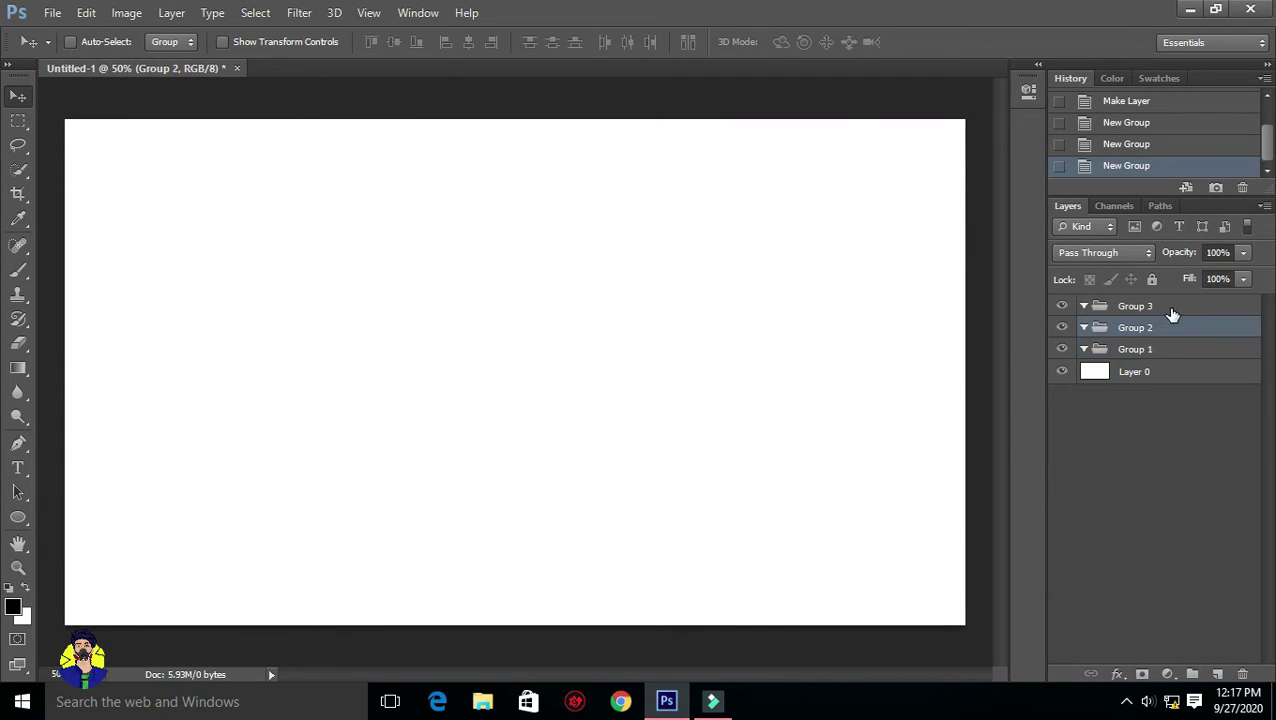
pyautogui.click(1172, 312)
pyautogui.click(20, 469)
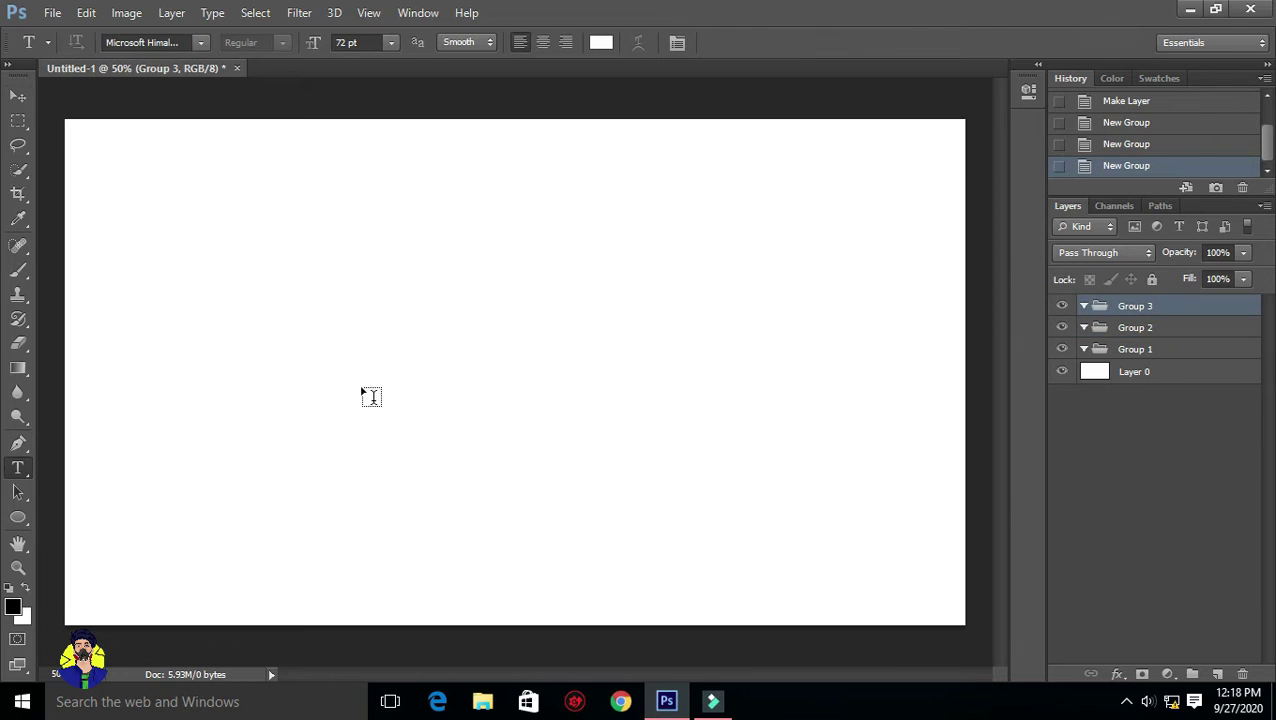
# Start a text line, try red as the text colour, then cancel and step back in History.
pyautogui.click(244, 409)
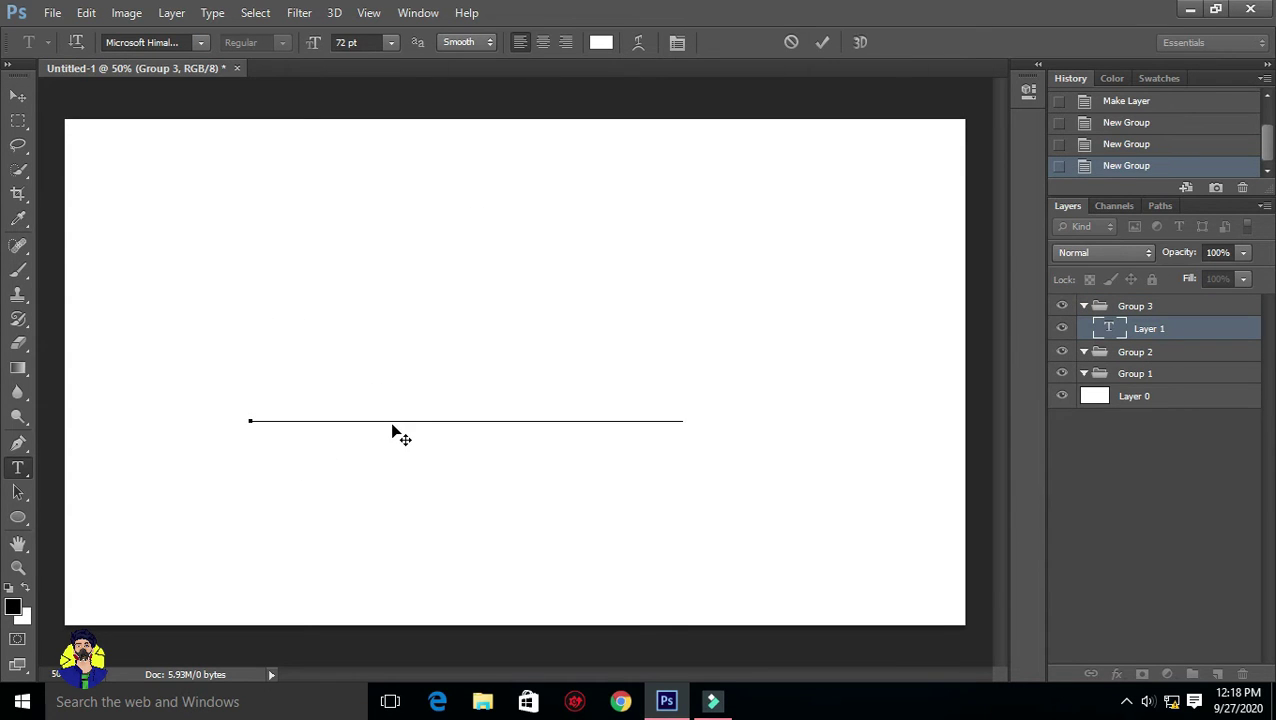
pyautogui.click(601, 42)
pyautogui.click(832, 401)
pyautogui.click(1190, 345)
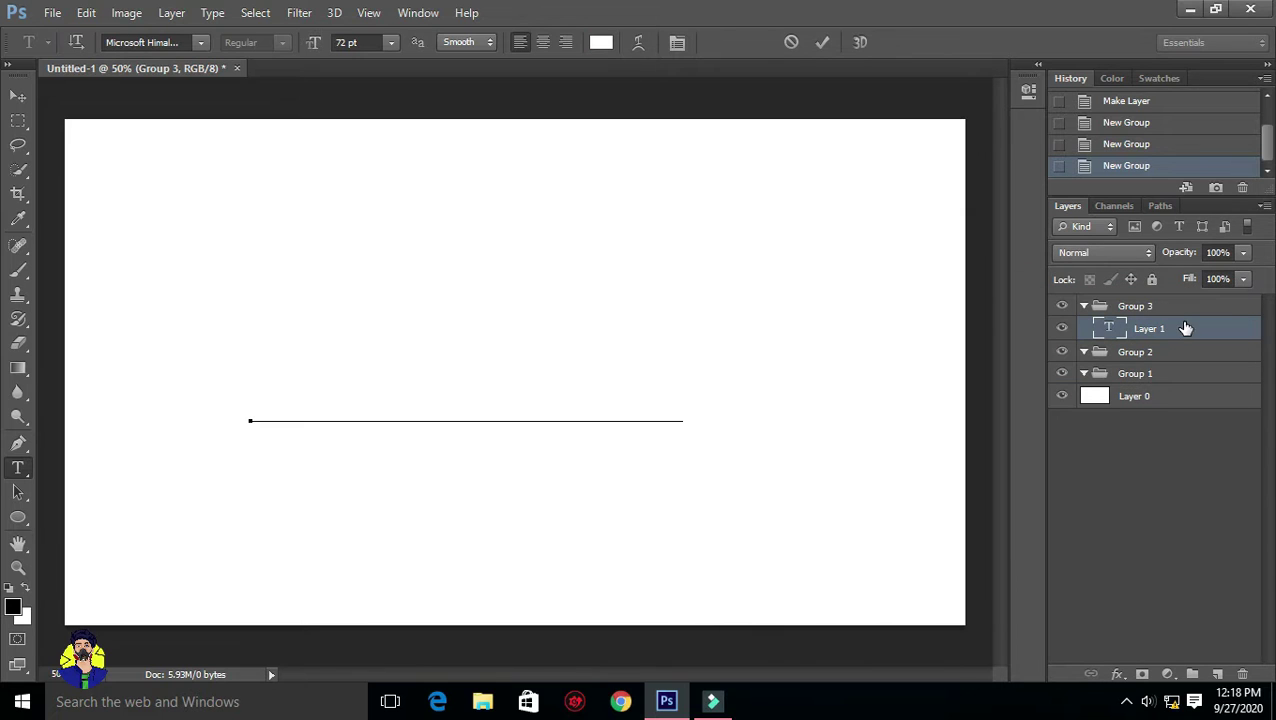
pyautogui.scroll(1, 1137, 143)
pyautogui.click(1137, 145)
# Set the text colour to black and type PHOTOSHOP in capitals on the canvas.
pyautogui.click(601, 42)
pyautogui.click(723, 575)
pyautogui.click(1185, 328)
pyautogui.click(248, 384)
pyautogui.write('P')
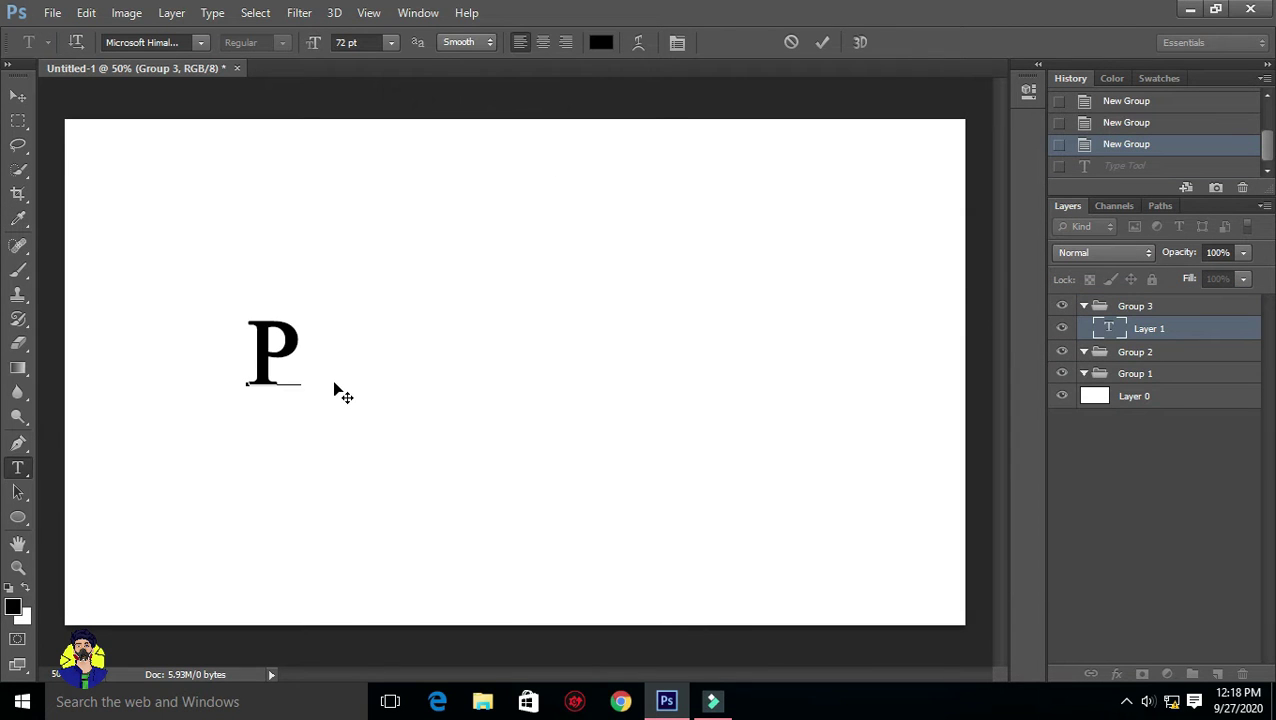
pyautogui.write('hotoshop')
pyautogui.press('BackSpace')
pyautogui.press('BackSpace')
pyautogui.press('BackSpace')
pyautogui.press('BackSpace')
pyautogui.write('P')
pyautogui.write('HOTOSHOP')
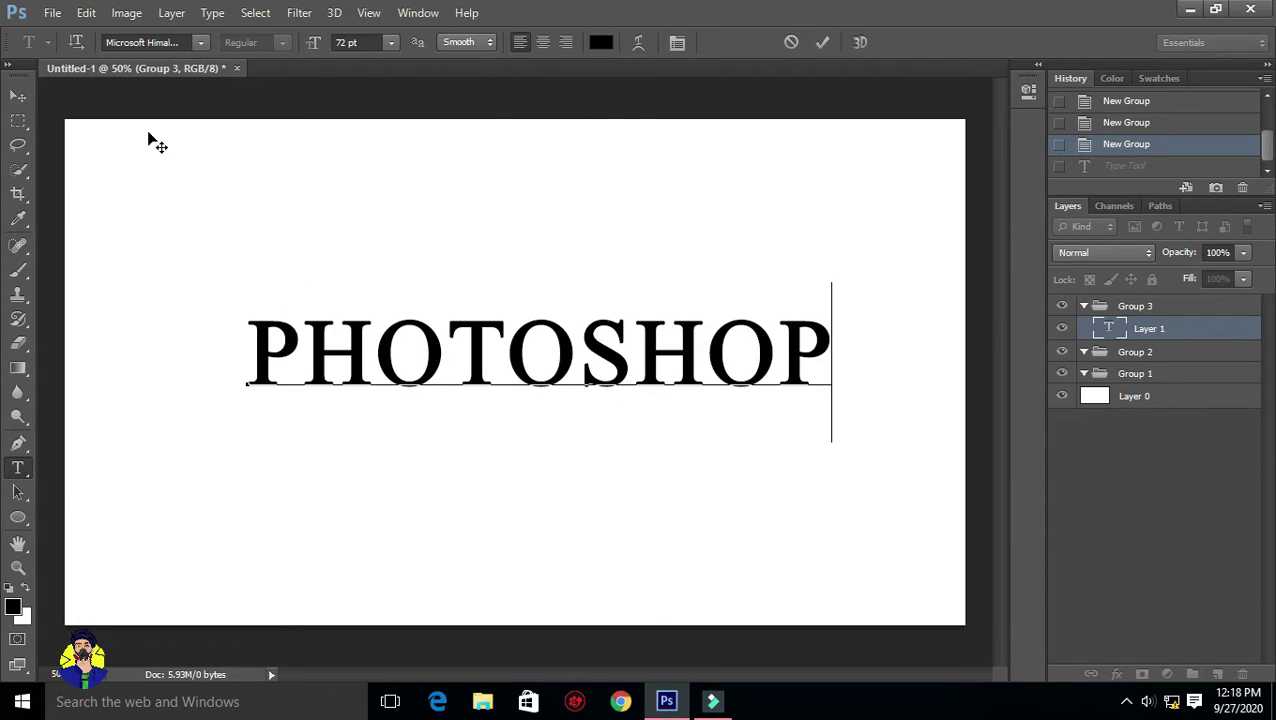
# Try Crisp and Strong anti-aliasing on the text, settling on Sharp.
pyautogui.click(466, 42)
pyautogui.click(460, 101)
pyautogui.click(466, 42)
pyautogui.click(470, 85)
pyautogui.click(466, 42)
pyautogui.click(460, 104)
pyautogui.click(466, 42)
pyautogui.click(476, 74)
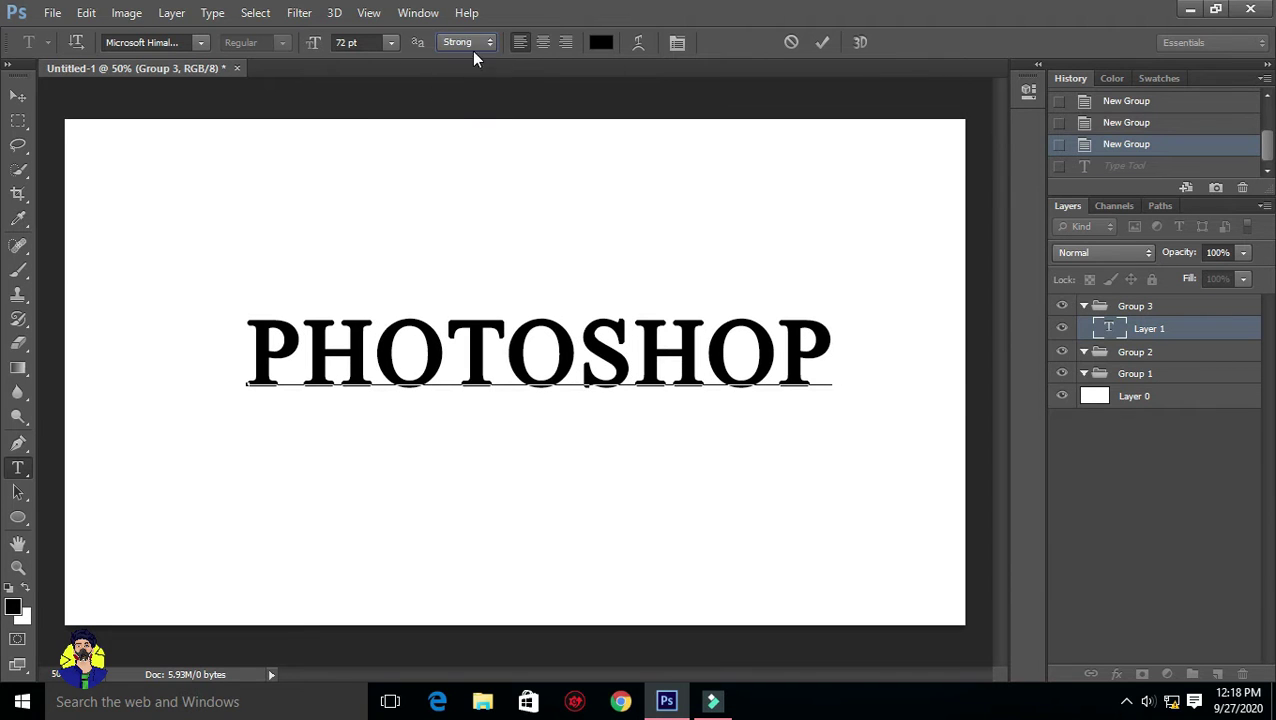
pyautogui.click(466, 42)
pyautogui.click(470, 74)
# Dismiss the faux bold warning and switch the text to a heavier serif font.
pyautogui.click(639, 42)
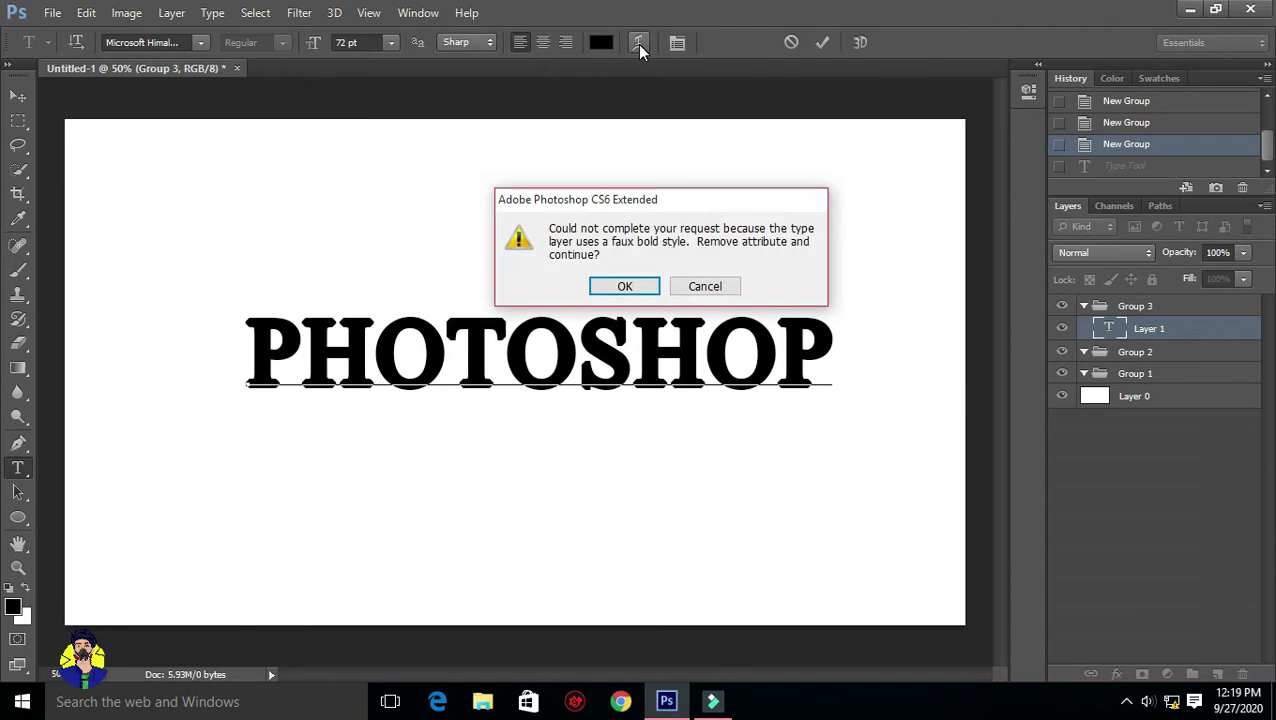
pyautogui.click(701, 287)
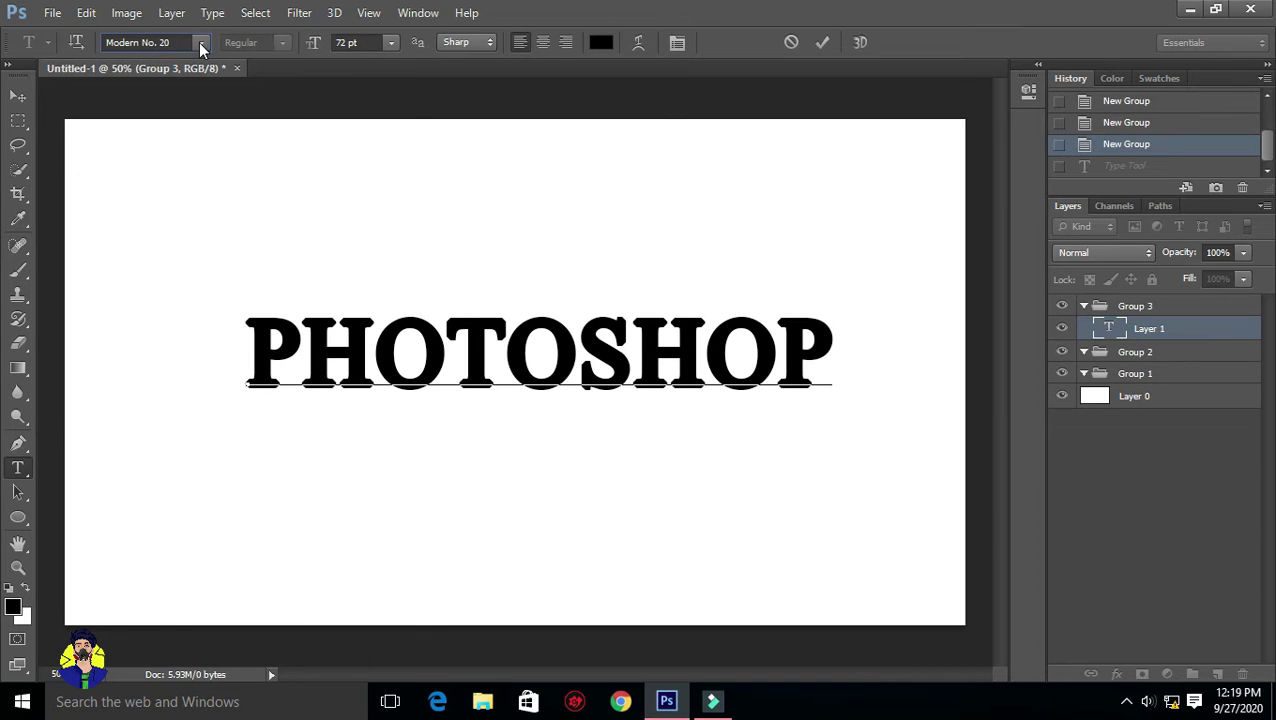
pyautogui.click(201, 42)
pyautogui.click(342, 563)
# Commit the PHOTOSHOP text, move it slightly down-left, and set anti-aliasing to Sharp.
pyautogui.click(18, 95)
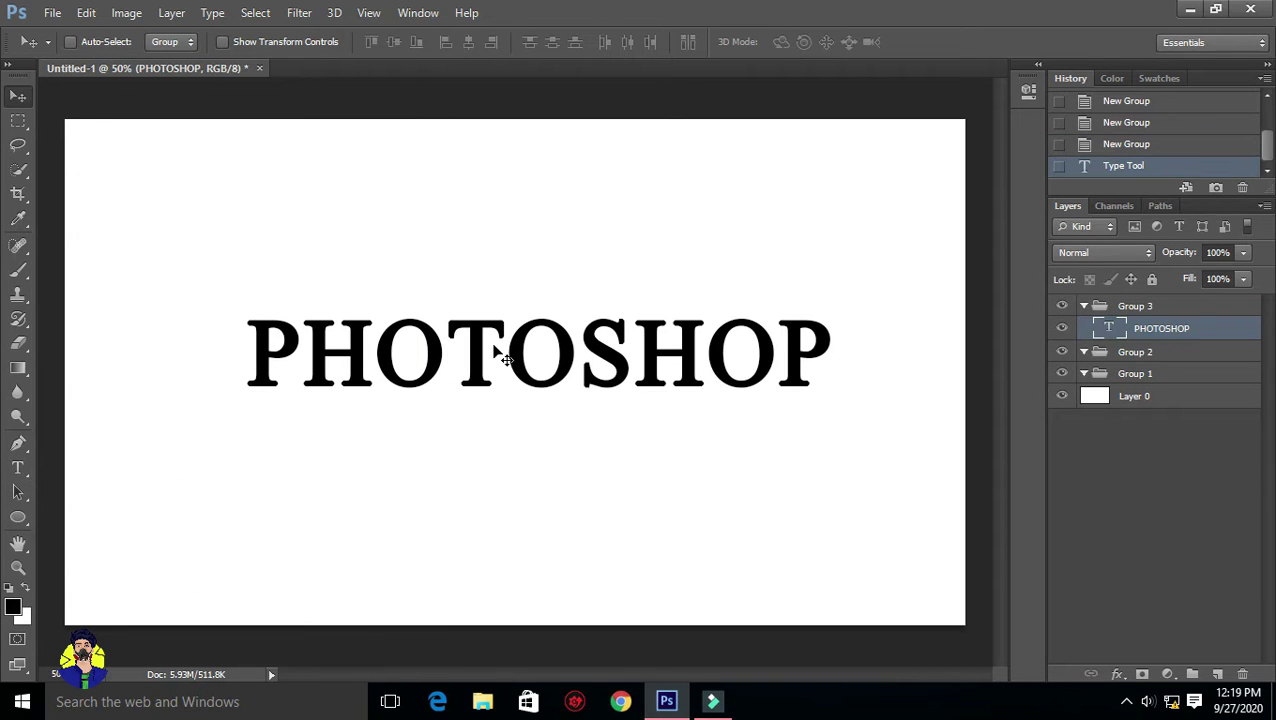
pyautogui.moveTo(603, 358); pyautogui.dragTo(571, 405)
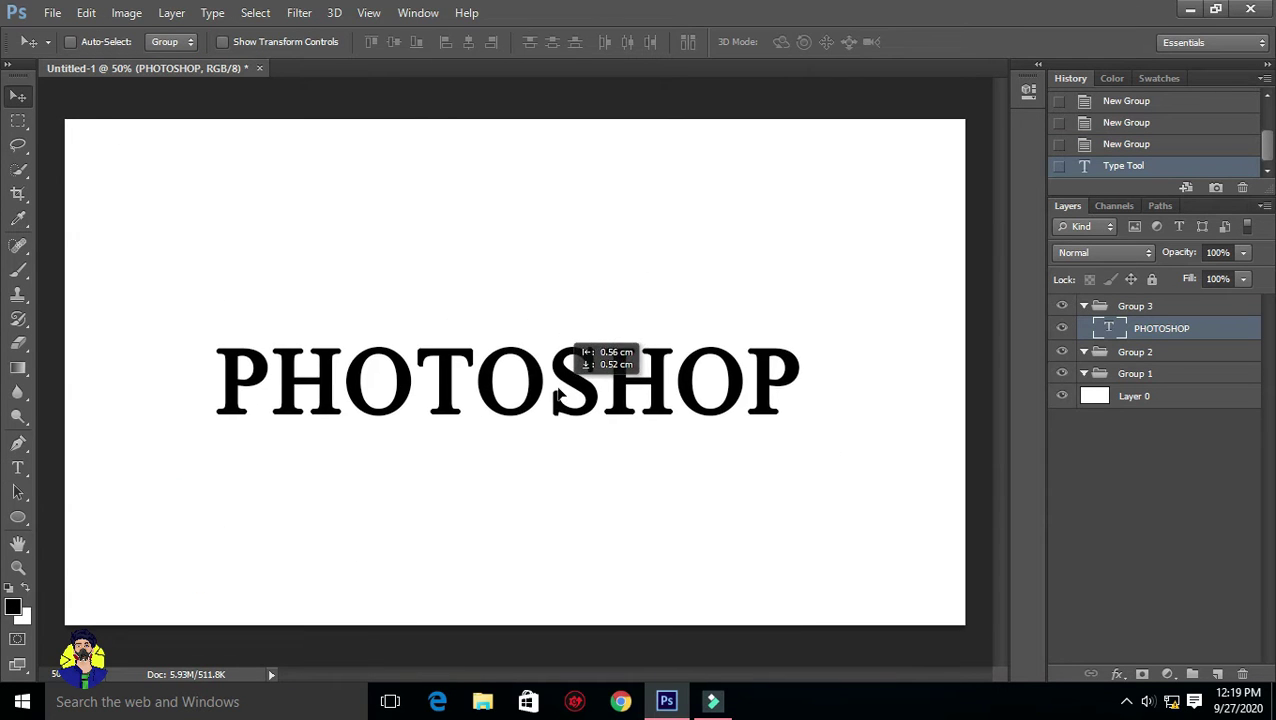
pyautogui.click(19, 470)
pyautogui.click(456, 42)
pyautogui.click(456, 80)
# Preview fonts from Matura MT Script through the A section, pausing on Cooper Black.
pyautogui.click(201, 42)
pyautogui.click(201, 42)
pyautogui.press('Up')
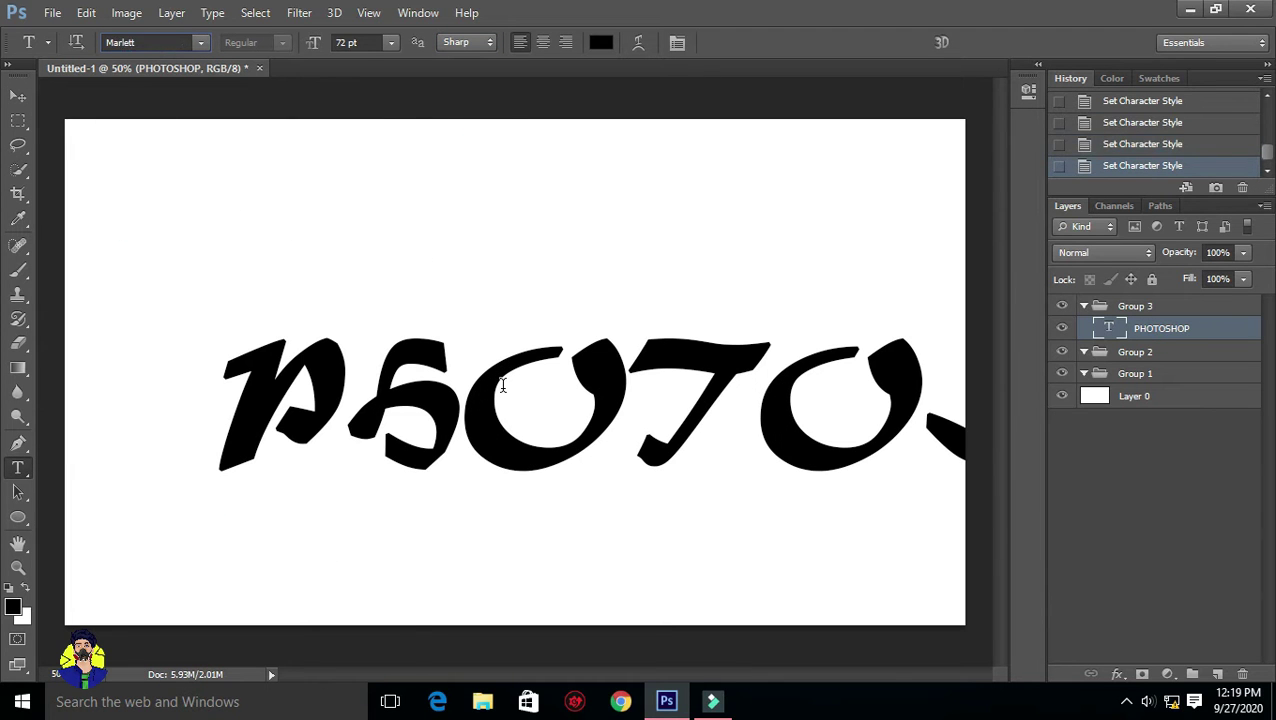
pyautogui.click(201, 42)
pyautogui.scroll(10, 340, 300)
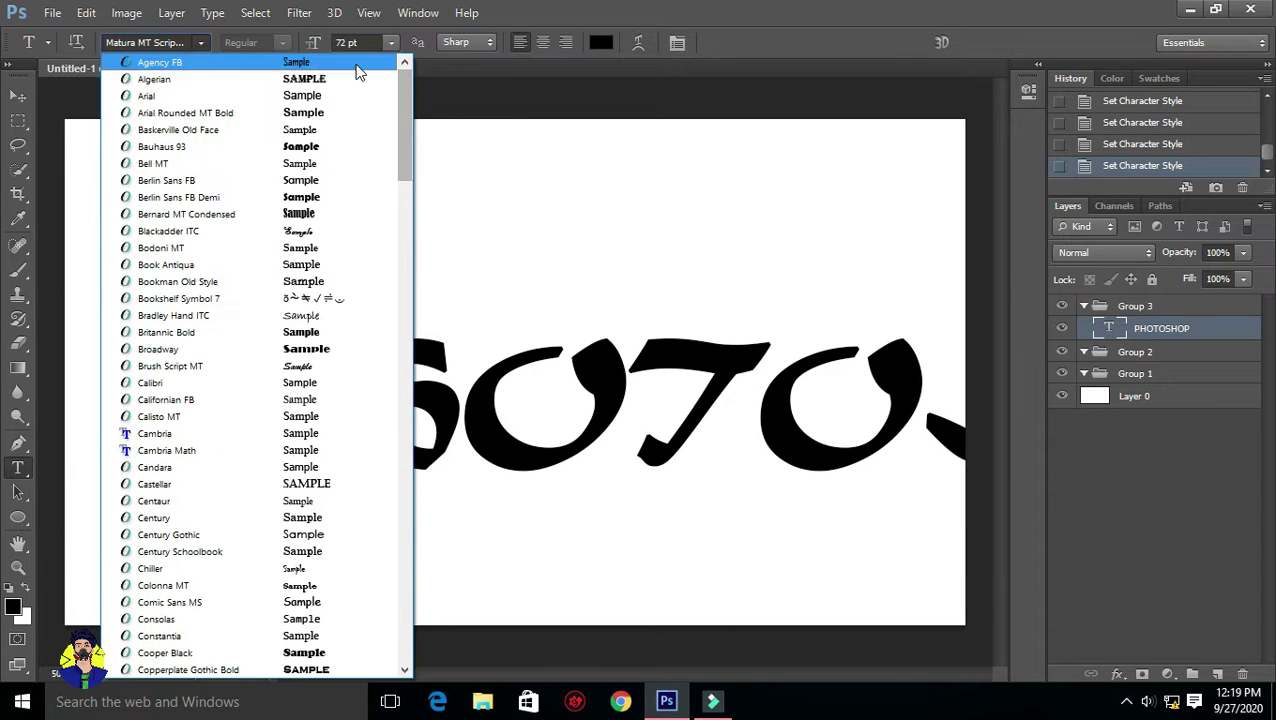
pyautogui.click(170, 77)
pyautogui.press('Down')
pyautogui.press('Down')
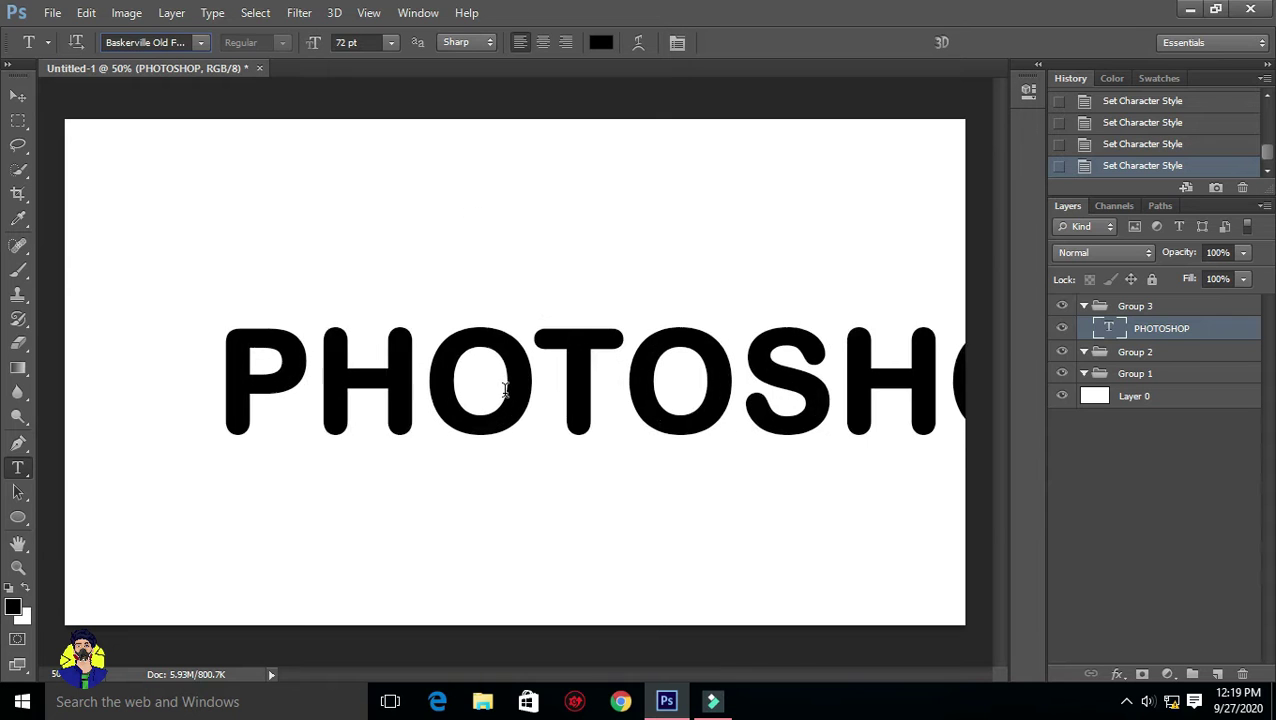
pyautogui.press('Down')
pyautogui.press('Down')
pyautogui.press('Down')
pyautogui.press('Down')
pyautogui.press('Down')
pyautogui.press('Down')
pyautogui.press('Down')
pyautogui.press('Down')
pyautogui.press('Down')
pyautogui.press('Down')
pyautogui.press('Down')
pyautogui.press('Down')
pyautogui.press('Down')
pyautogui.press('Down')
pyautogui.press('Down')
pyautogui.press('Down')
pyautogui.press('Down')
pyautogui.press('Down')
pyautogui.press('Down')
pyautogui.press('Down')
pyautogui.press('Down')
pyautogui.press('Down')
pyautogui.press('Down')
pyautogui.press('Down')
pyautogui.press('Down')
pyautogui.press('Up')
pyautogui.press('Down')
pyautogui.press('Up')
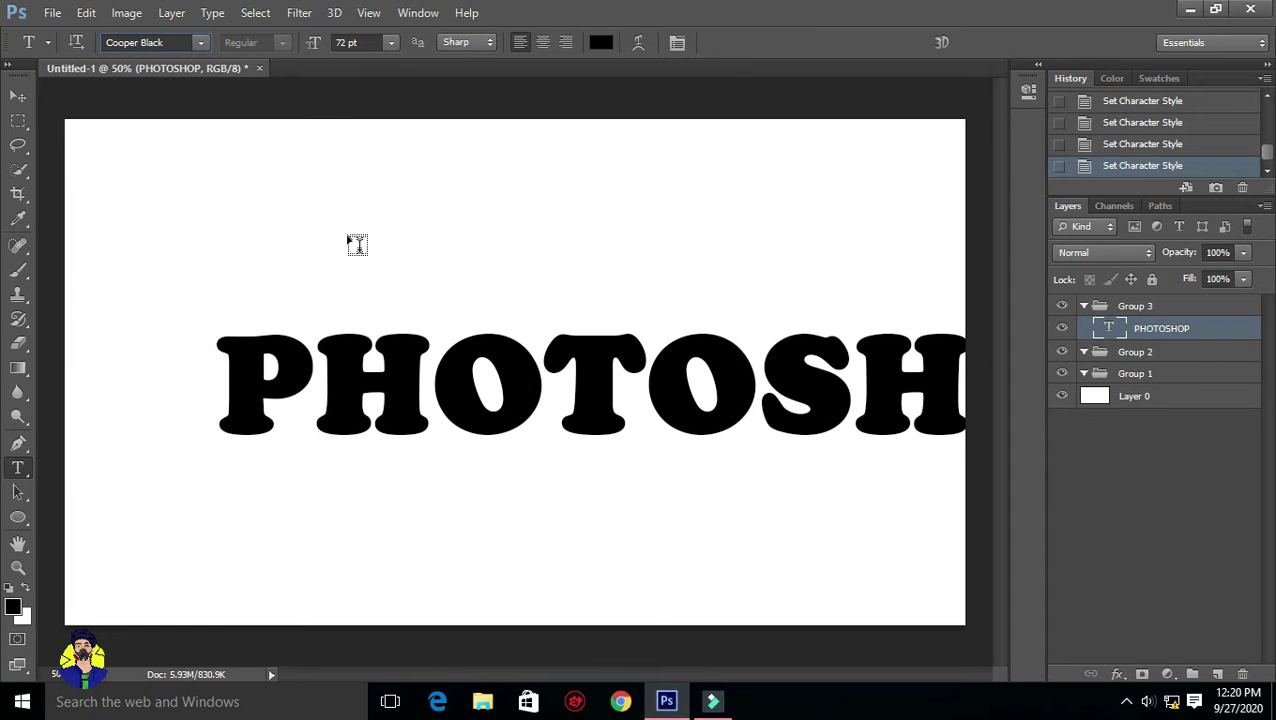
pyautogui.press('Down')
pyautogui.press('Down')
pyautogui.press('Down')
pyautogui.press('Down')
# Dismiss the error and keep cycling fonts with the arrow keys until Wide Latin.
pyautogui.click(632, 283)
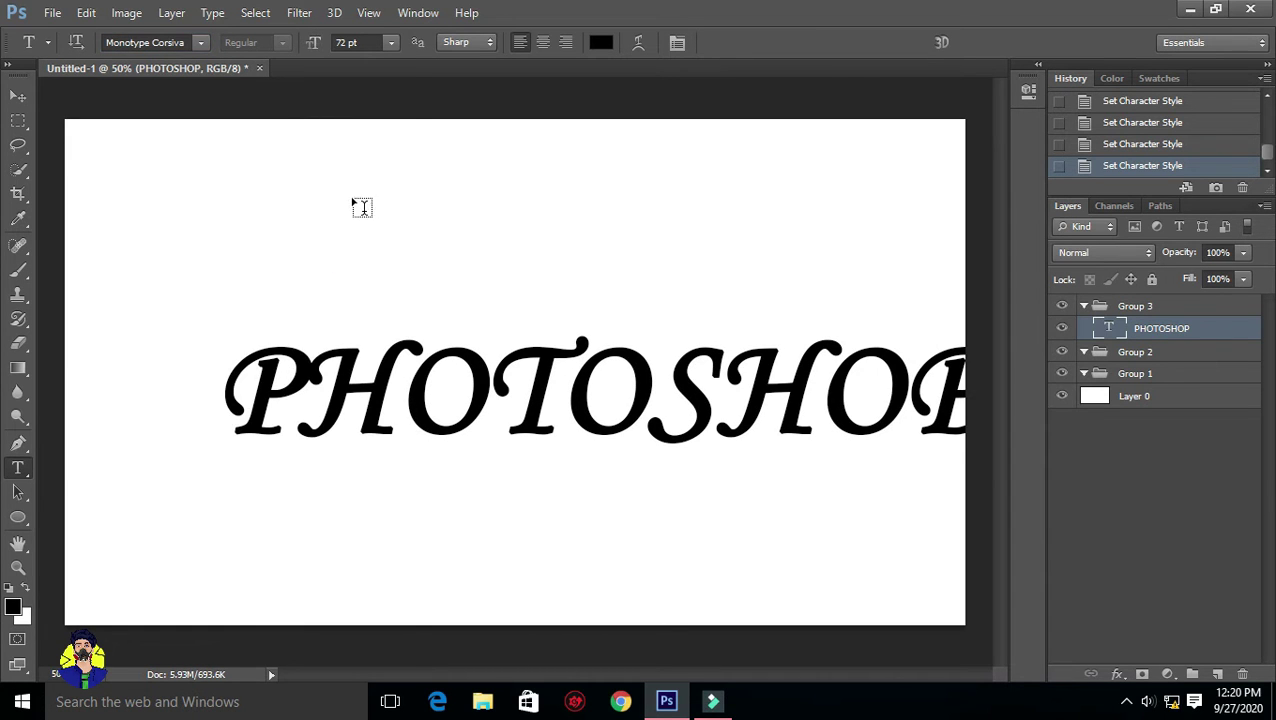
pyautogui.click(200, 42)
pyautogui.scroll(-5, 336, 560)
pyautogui.scroll(-10, 336, 565)
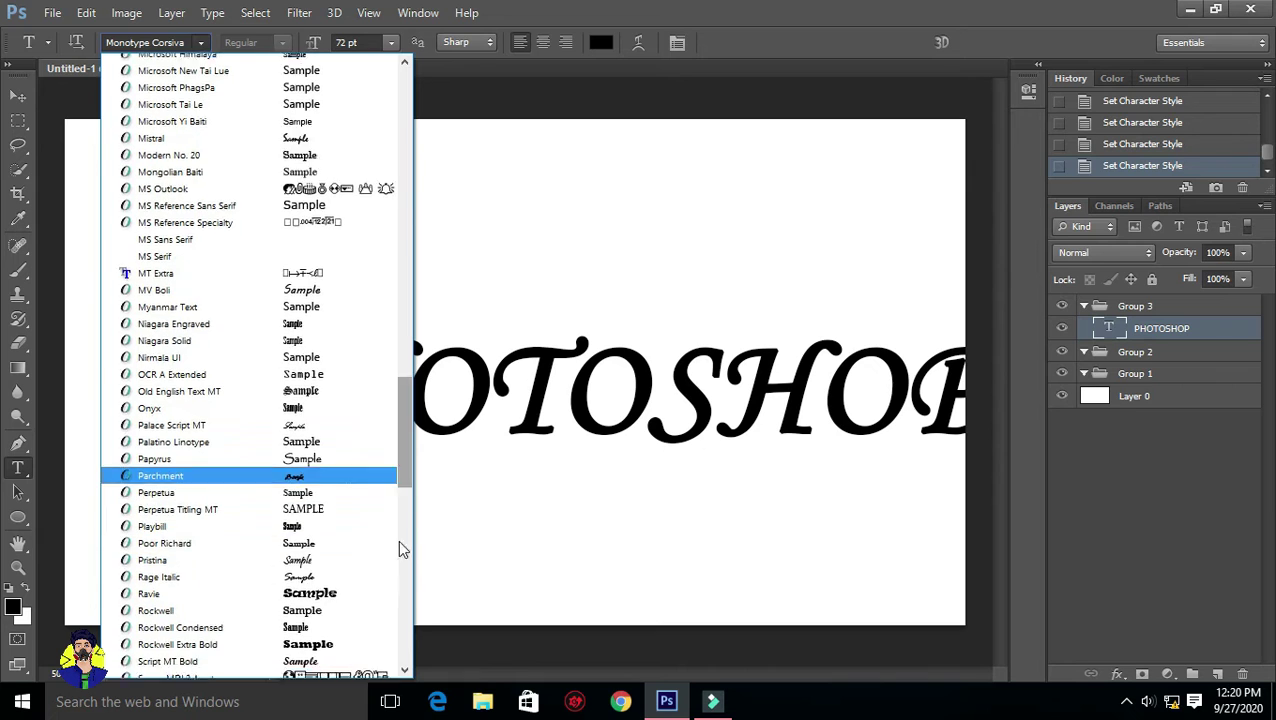
pyautogui.press('Escape')
pyautogui.press('Up')
pyautogui.press('Up')
pyautogui.press('Up')
pyautogui.press('Up')
pyautogui.press('Down')
pyautogui.press('Up')
pyautogui.press('Up')
pyautogui.press('Up')
pyautogui.press('Up')
pyautogui.press('Up')
pyautogui.press('Up')
pyautogui.press('Up')
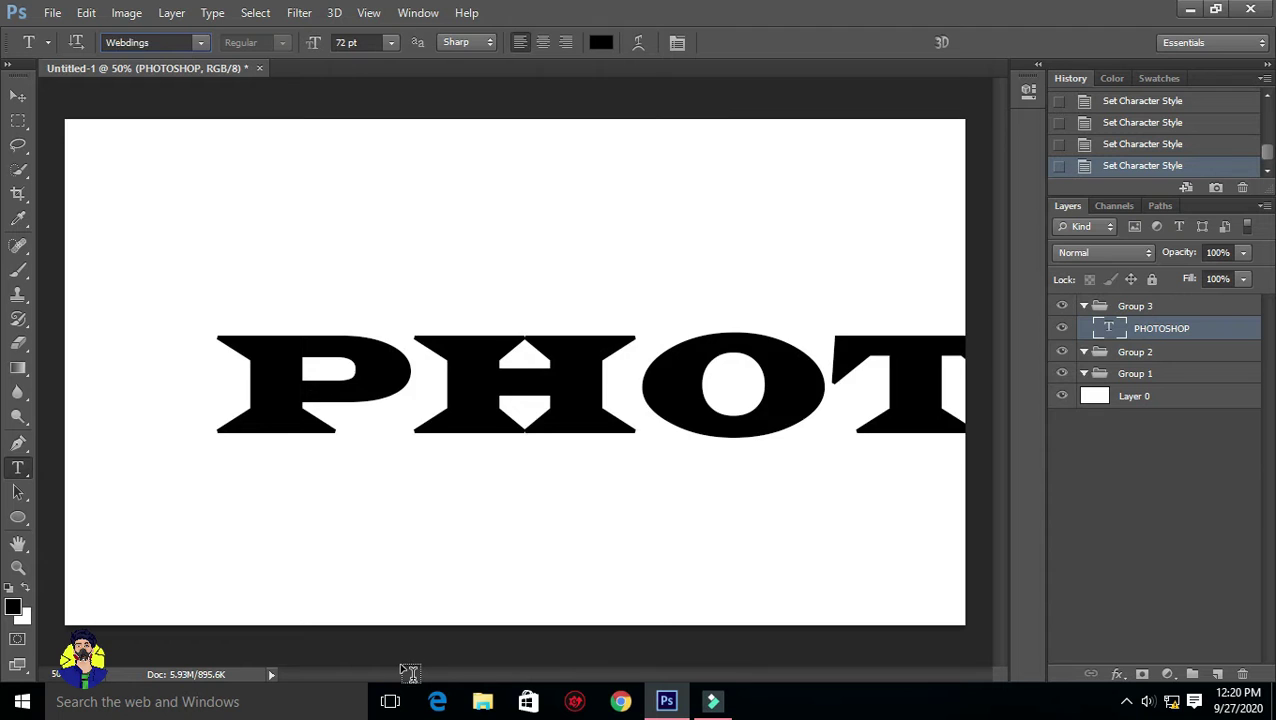
pyautogui.press('Up')
pyautogui.press('Up')
pyautogui.press('Up')
pyautogui.press('Up')
pyautogui.press('Down')
pyautogui.press('Down')
pyautogui.press('Down')
pyautogui.press('Down')
pyautogui.press('Down')
# Move the text down-left and Free Transform it to about 36% width and 82% height.
pyautogui.press('v')
pyautogui.moveTo(557, 415)
pyautogui.mouseDown()
pyautogui.moveTo(490, 421)
pyautogui.moveTo(473, 455)
pyautogui.mouseUp()
pyautogui.hotkey('ctrl', 't')
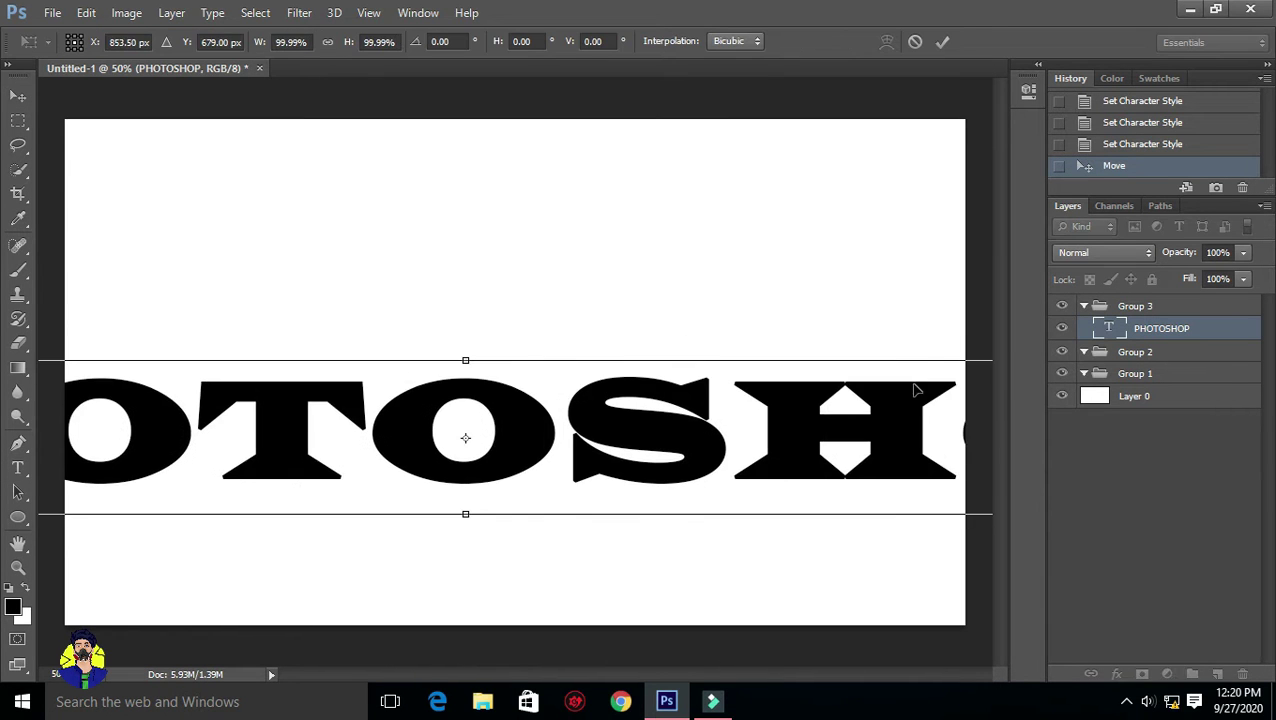
pyautogui.moveTo(889, 398)
pyautogui.mouseDown()
pyautogui.moveTo(775, 378)
pyautogui.moveTo(288, 415)
pyautogui.moveTo(641, 277)
pyautogui.moveTo(900, 333)
pyautogui.moveTo(533, 367)
pyautogui.moveTo(905, 430)
pyautogui.moveTo(490, 413)
pyautogui.moveTo(843, 447)
pyautogui.moveTo(954, 242)
pyautogui.mouseUp()
pyautogui.moveTo(790, 420)
pyautogui.mouseDown()
pyautogui.moveTo(678, 428)
pyautogui.moveTo(720, 424)
pyautogui.mouseUp()
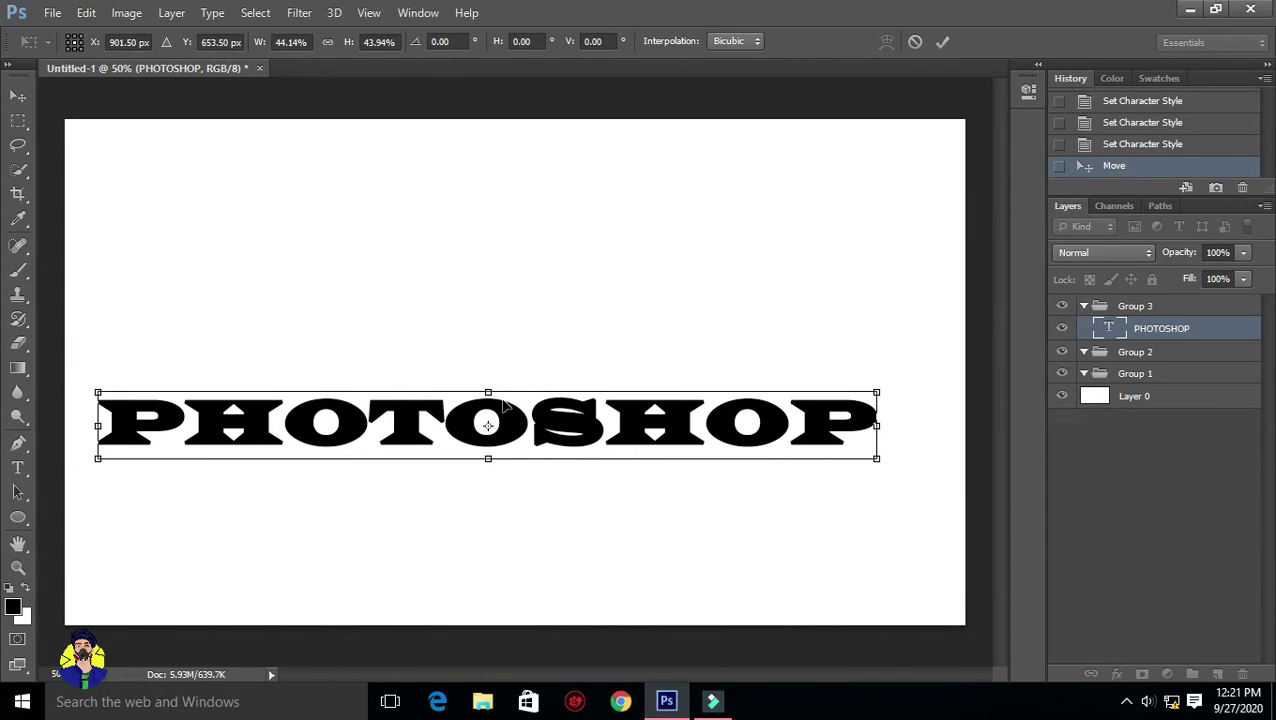
pyautogui.moveTo(488, 394); pyautogui.dragTo(496, 318)
pyautogui.moveTo(876, 458)
pyautogui.mouseDown()
pyautogui.moveTo(877, 484)
pyautogui.moveTo(769, 461)
pyautogui.mouseUp()
pyautogui.moveTo(660, 373); pyautogui.dragTo(706, 373)
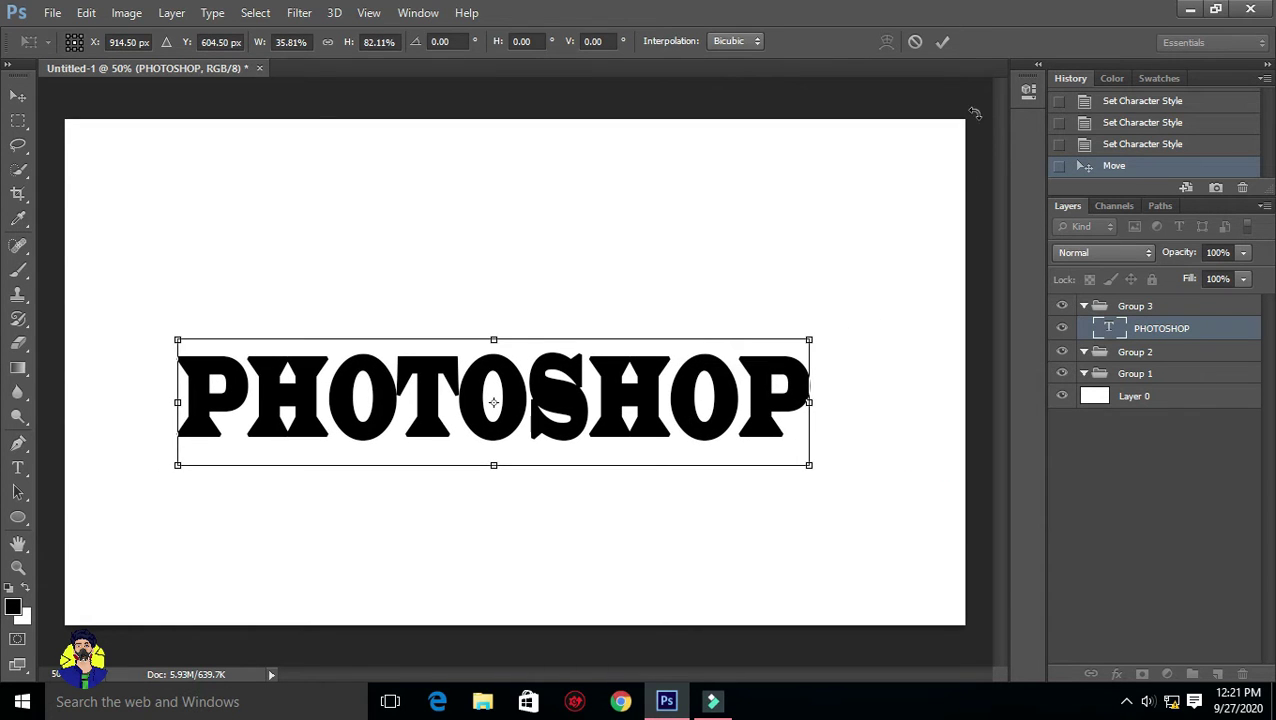
pyautogui.click(942, 41)
# Cycle the text anti-aliasing through None, Sharp, Crisp and Strong, settling on Smooth.
pyautogui.press('t')
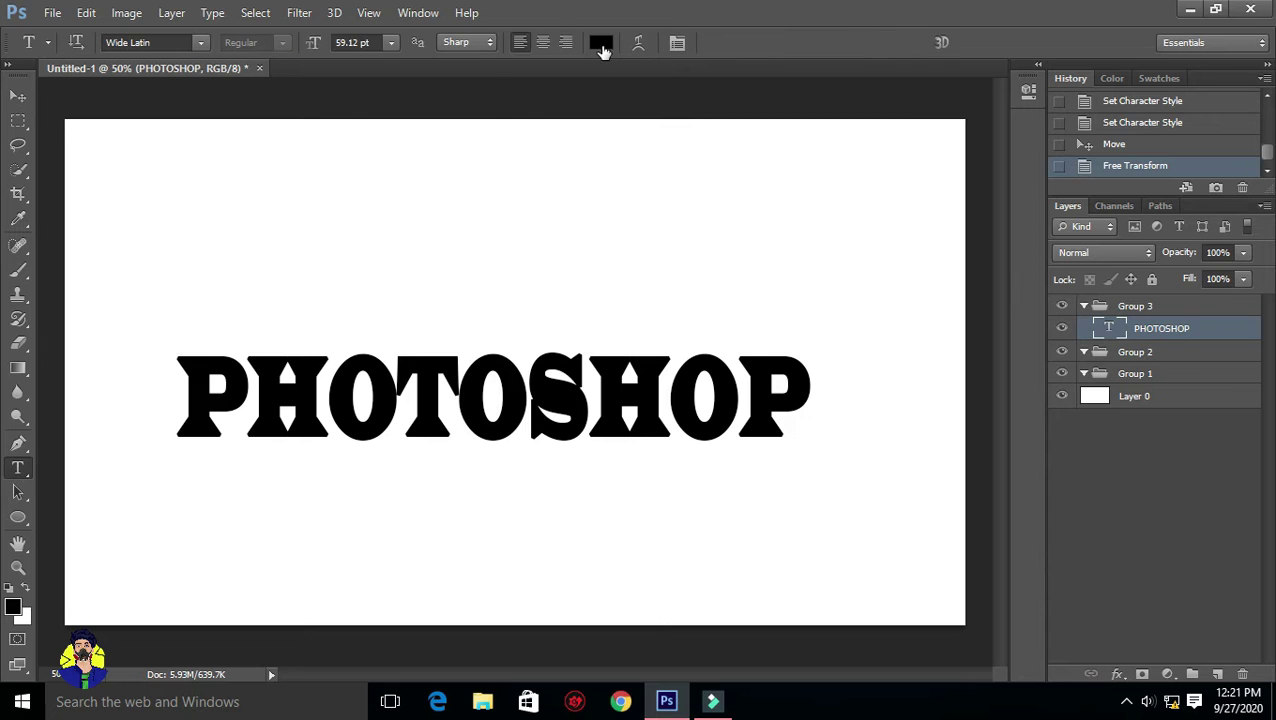
pyautogui.click(466, 42)
pyautogui.click(448, 91)
pyautogui.click(466, 42)
pyautogui.click(451, 106)
pyautogui.click(466, 42)
pyautogui.click(465, 122)
pyautogui.click(466, 42)
pyautogui.click(451, 106)
pyautogui.click(466, 42)
pyautogui.click(455, 61)
pyautogui.click(466, 42)
pyautogui.click(450, 76)
pyautogui.click(466, 42)
pyautogui.click(455, 90)
pyautogui.click(466, 42)
pyautogui.click(470, 106)
pyautogui.click(466, 42)
pyautogui.click(468, 121)
# Nudge the text down-right and toggle Faux Bold in the Character panel.
pyautogui.click(18, 96)
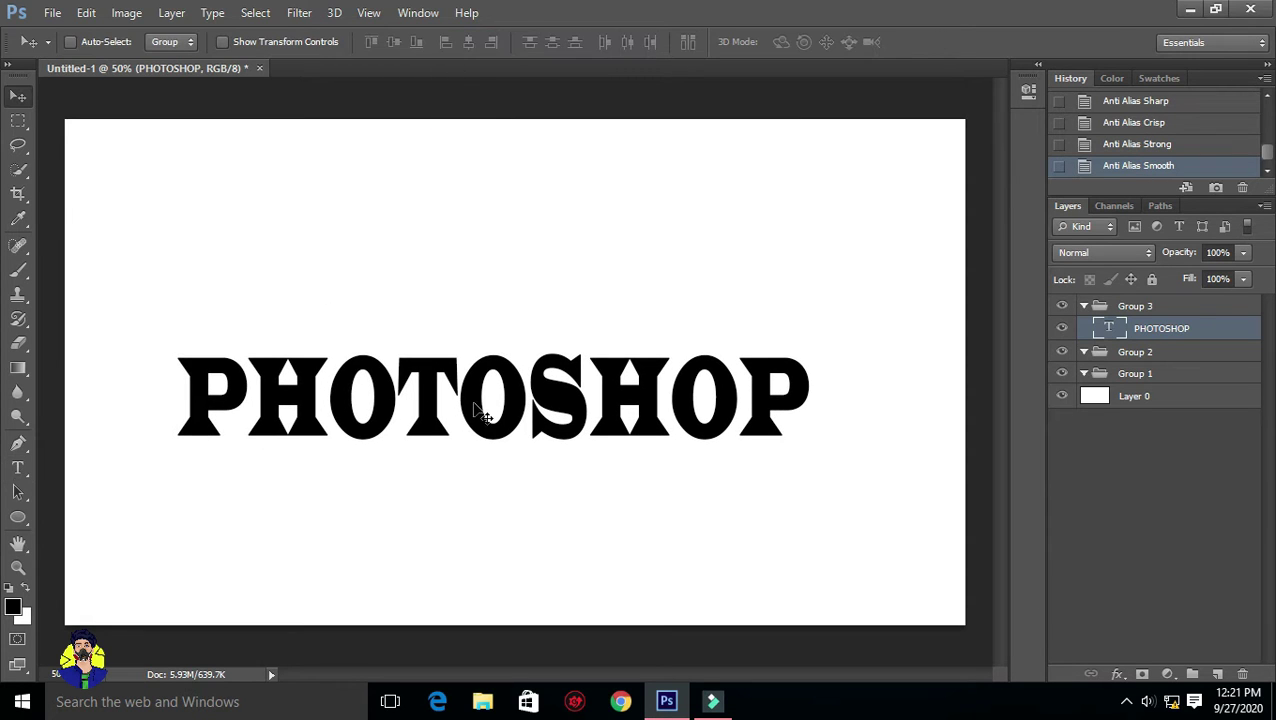
pyautogui.moveTo(484, 407); pyautogui.dragTo(492, 423)
pyautogui.press('t')
pyautogui.click(677, 42)
pyautogui.click(750, 289)
pyautogui.click(750, 289)
pyautogui.click(751, 289)
pyautogui.click(751, 289)
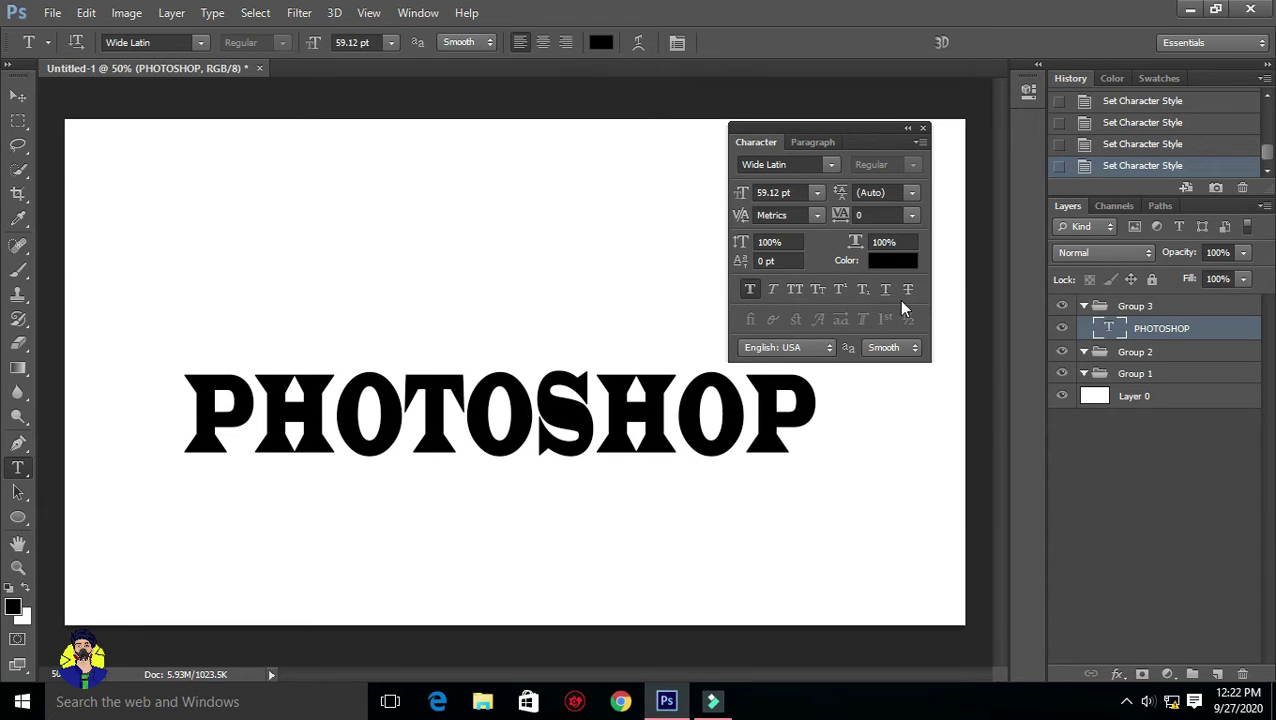
# Try other alignments in the Paragraph panel, returning the text to left alignment.
pyautogui.click(818, 193)
pyautogui.click(818, 193)
pyautogui.click(822, 143)
pyautogui.click(771, 167)
pyautogui.click(793, 166)
pyautogui.click(748, 166)
pyautogui.click(913, 130)
# Set the text colour to white and reselect the PHOTOSHOP text layer in Group 3.
pyautogui.click(600, 42)
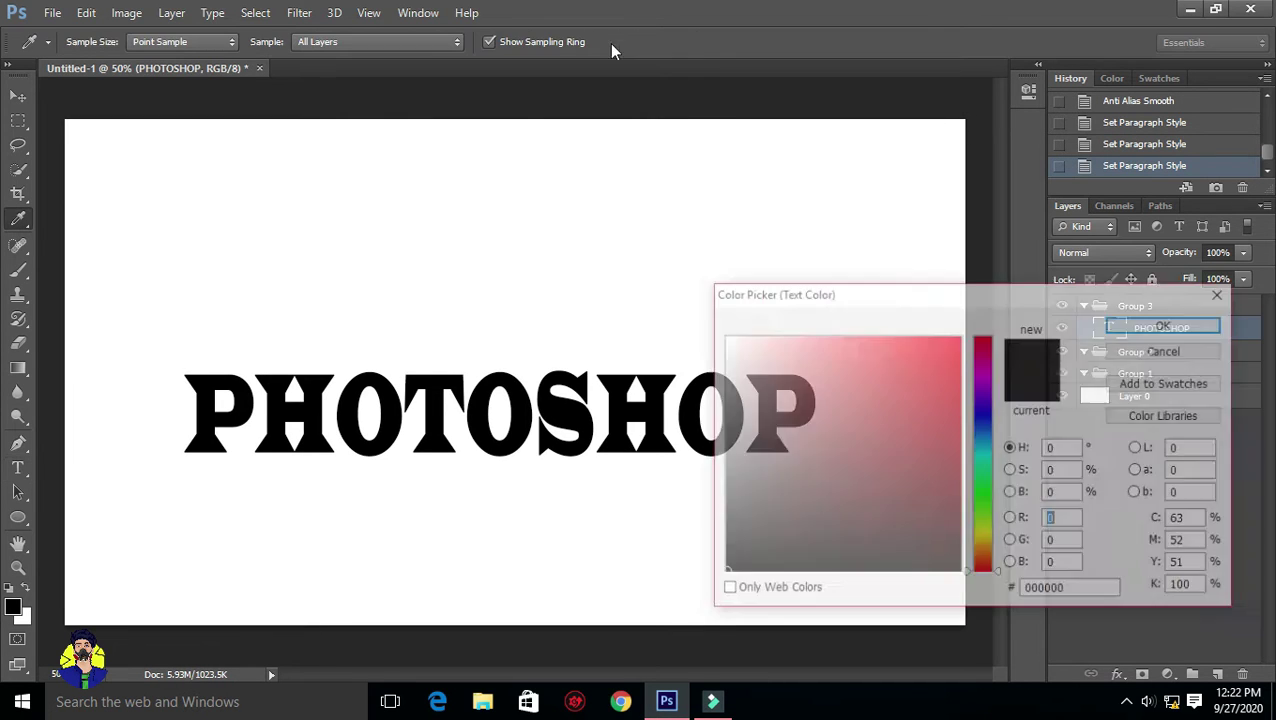
pyautogui.click(727, 338)
pyautogui.click(1167, 322)
pyautogui.click(1170, 307)
pyautogui.click(1190, 329)
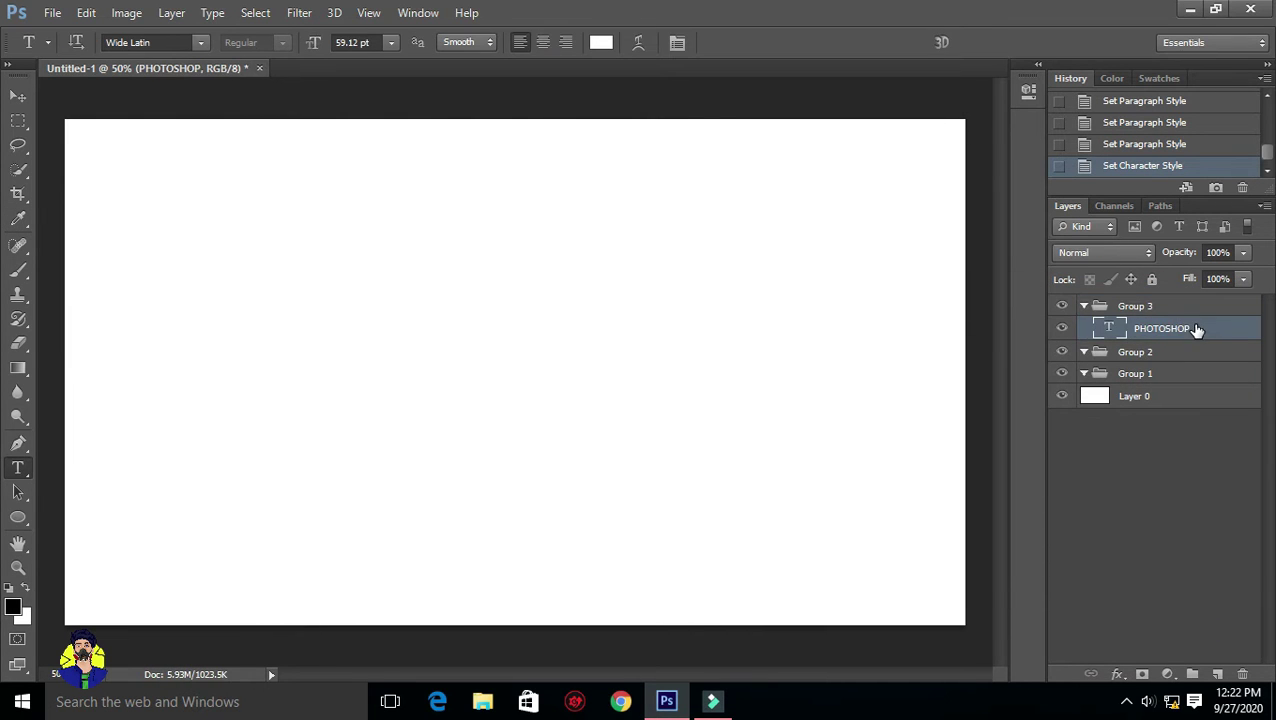
# Add a pure red Stroke to the PHOTOSHOP layer style and reduce its size.
pyautogui.doubleClick(1215, 328)
pyautogui.click(600, 391)
pyautogui.moveTo(681, 262); pyautogui.dragTo(895, 277)
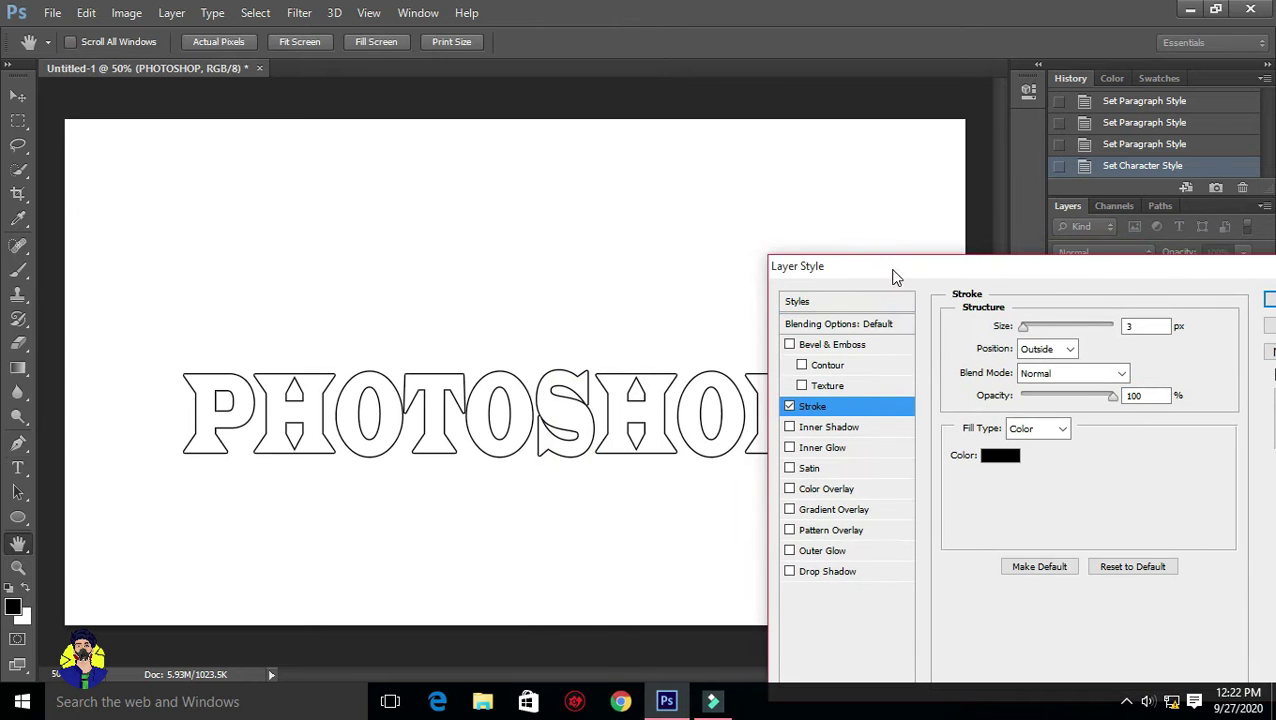
pyautogui.click(1000, 455)
pyautogui.moveTo(863, 422)
pyautogui.mouseDown()
pyautogui.moveTo(969, 313)
pyautogui.moveTo(1110, 328)
pyautogui.moveTo(1032, 330)
pyautogui.mouseUp()
pyautogui.click(1120, 330)
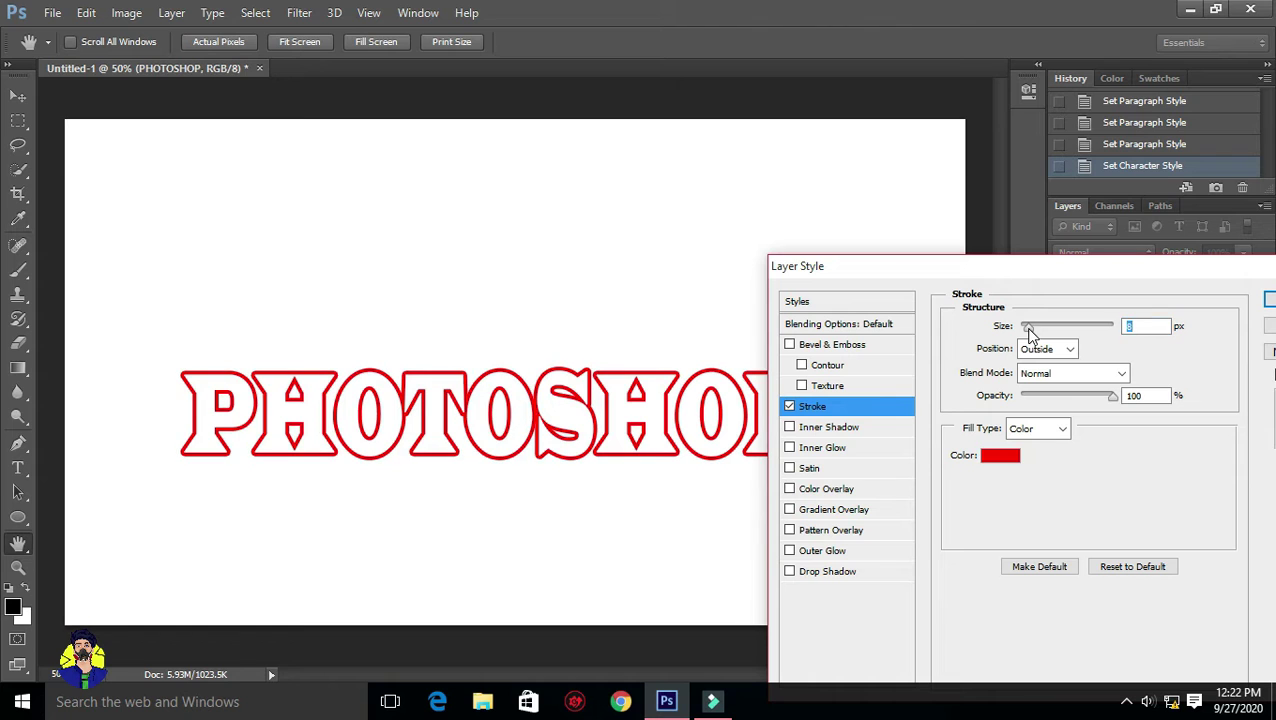
pyautogui.moveTo(1030, 333); pyautogui.dragTo(1030, 335)
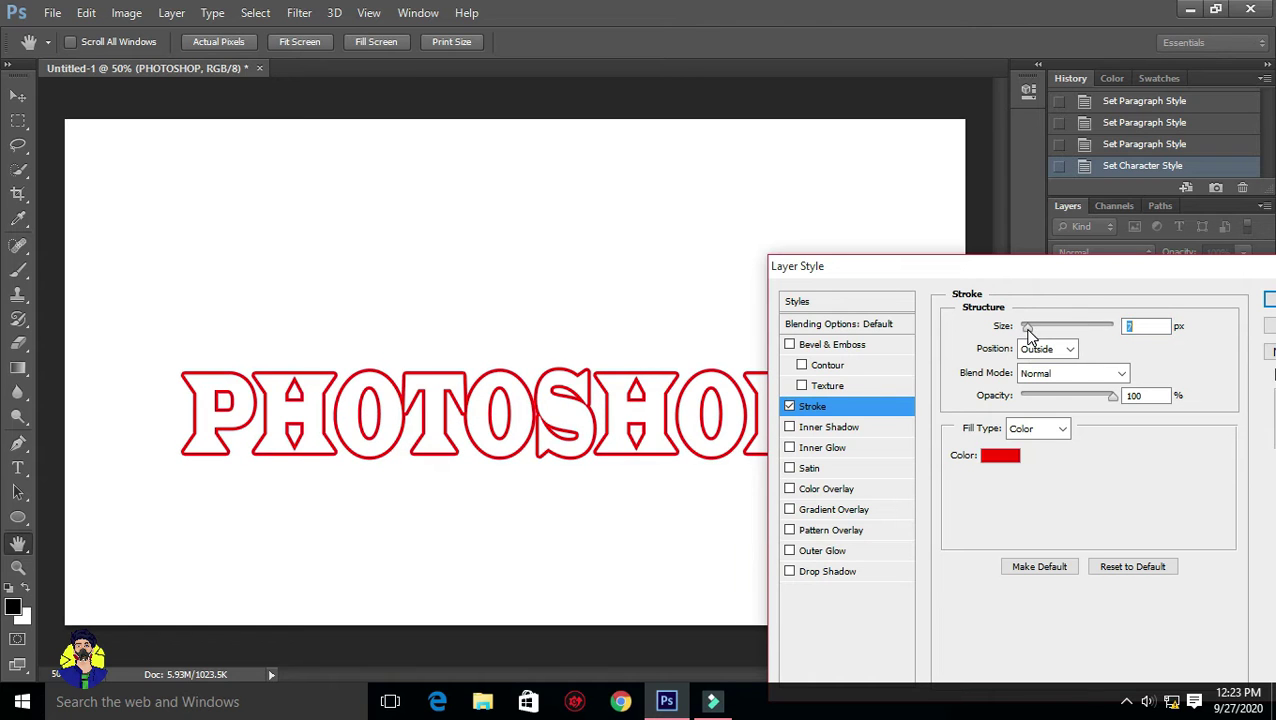
# Enable Bevel & Emboss on the PHOTOSHOP text and raise its depth, size and softness.
pyautogui.click(868, 345)
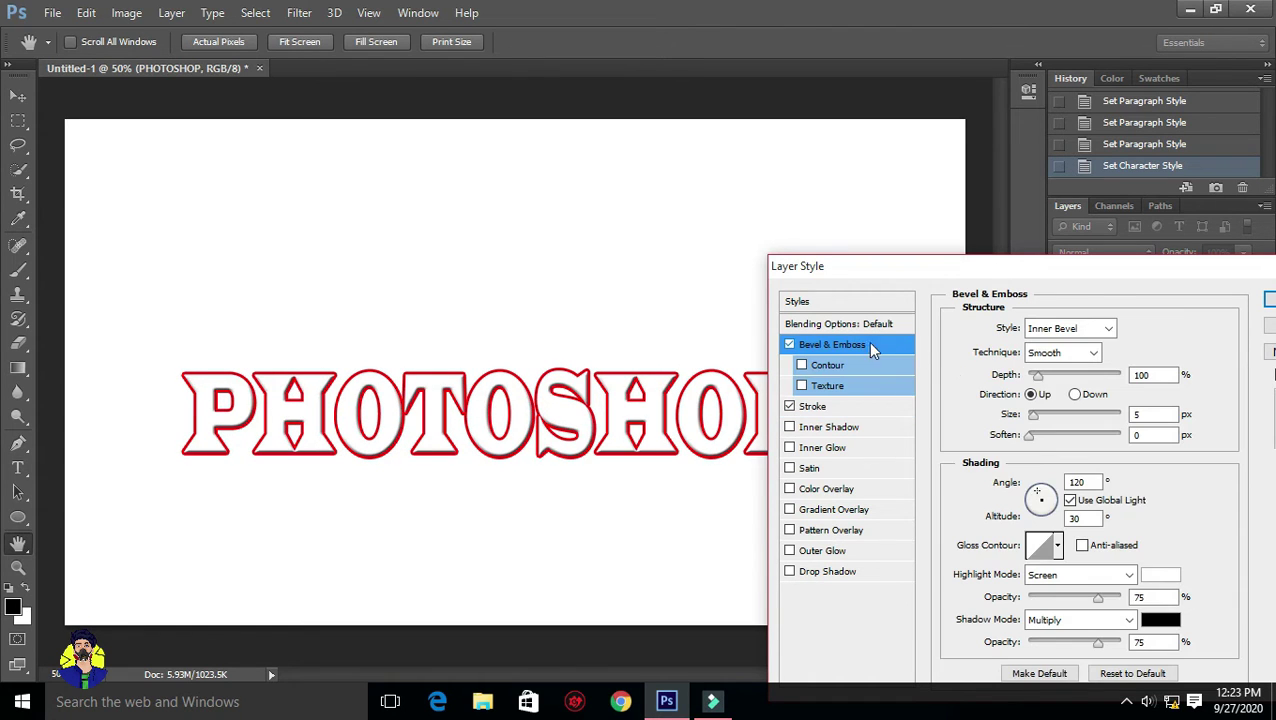
pyautogui.moveTo(1040, 383); pyautogui.dragTo(1073, 376)
pyautogui.moveTo(1034, 414); pyautogui.dragTo(1036, 420)
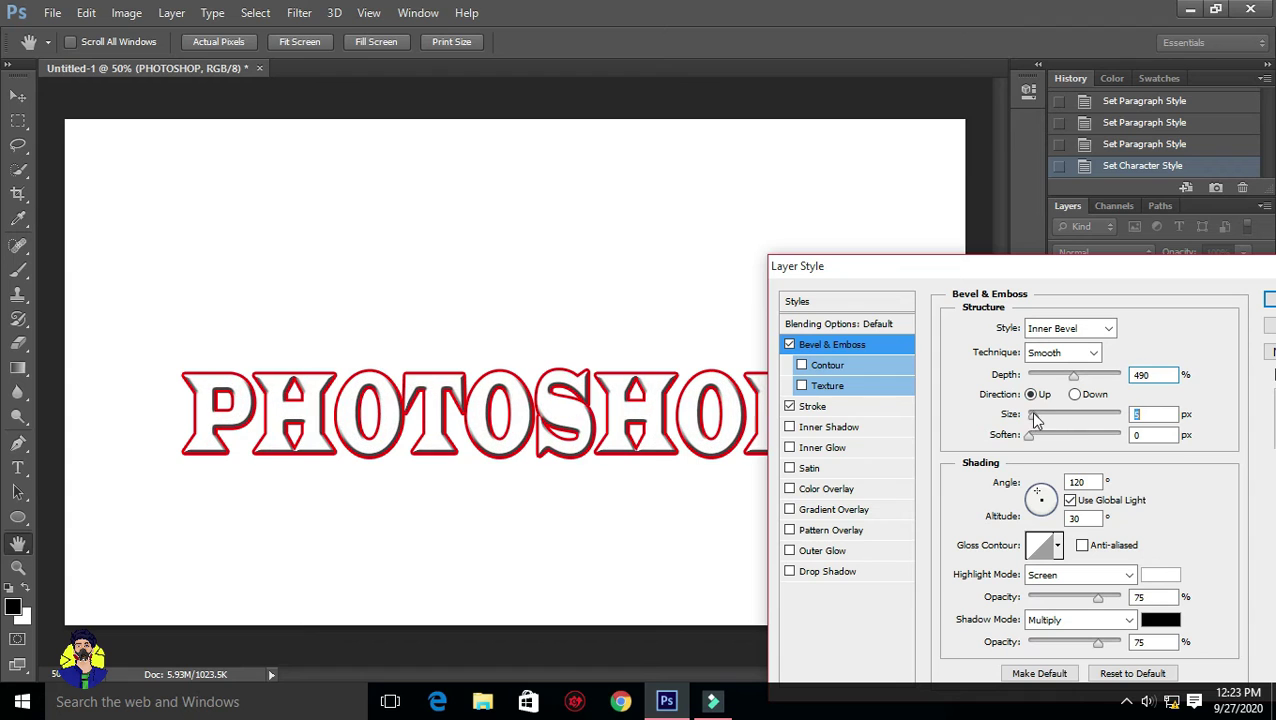
pyautogui.moveTo(1096, 385); pyautogui.dragTo(1084, 378)
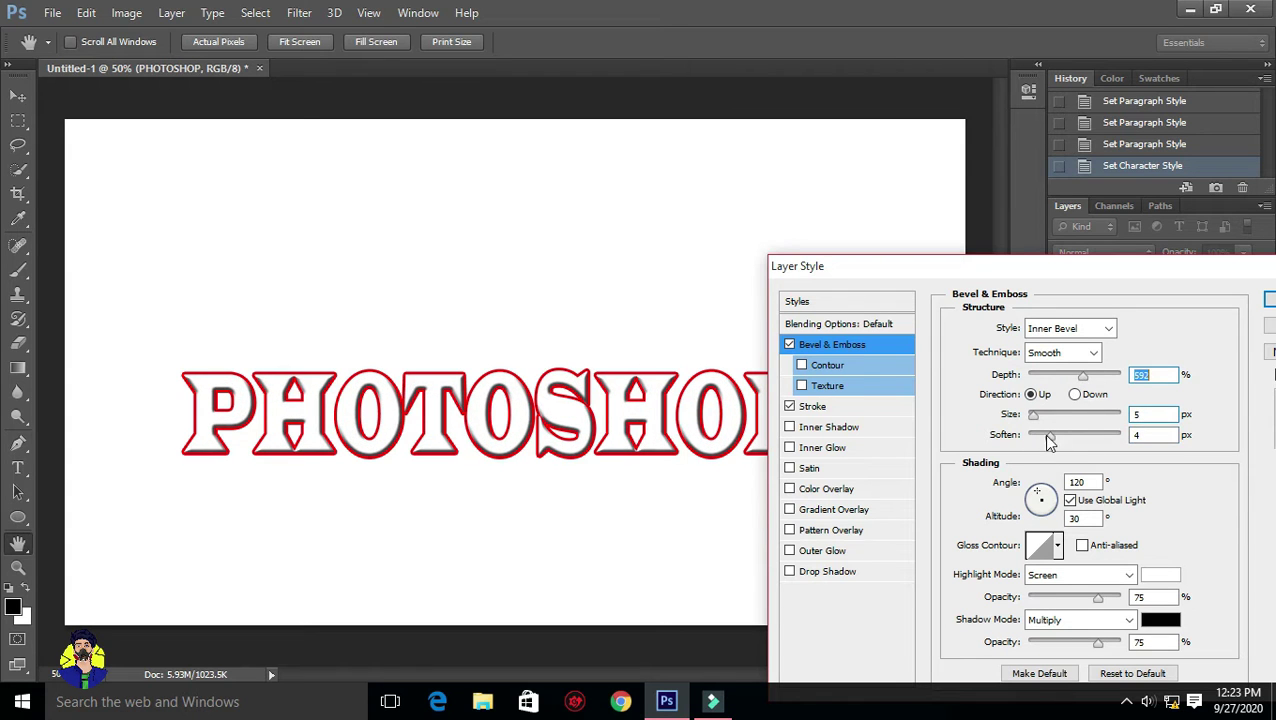
pyautogui.moveTo(1036, 420); pyautogui.dragTo(1040, 444)
# Preview the flipped bevel direction, then strengthen the bevel highlight, shadow and depth.
pyautogui.moveTo(1025, 270); pyautogui.dragTo(1020, 185)
pyautogui.click(1071, 309)
pyautogui.click(1027, 310)
pyautogui.moveTo(1075, 518); pyautogui.dragTo(1116, 512)
pyautogui.moveTo(1093, 557); pyautogui.dragTo(1107, 562)
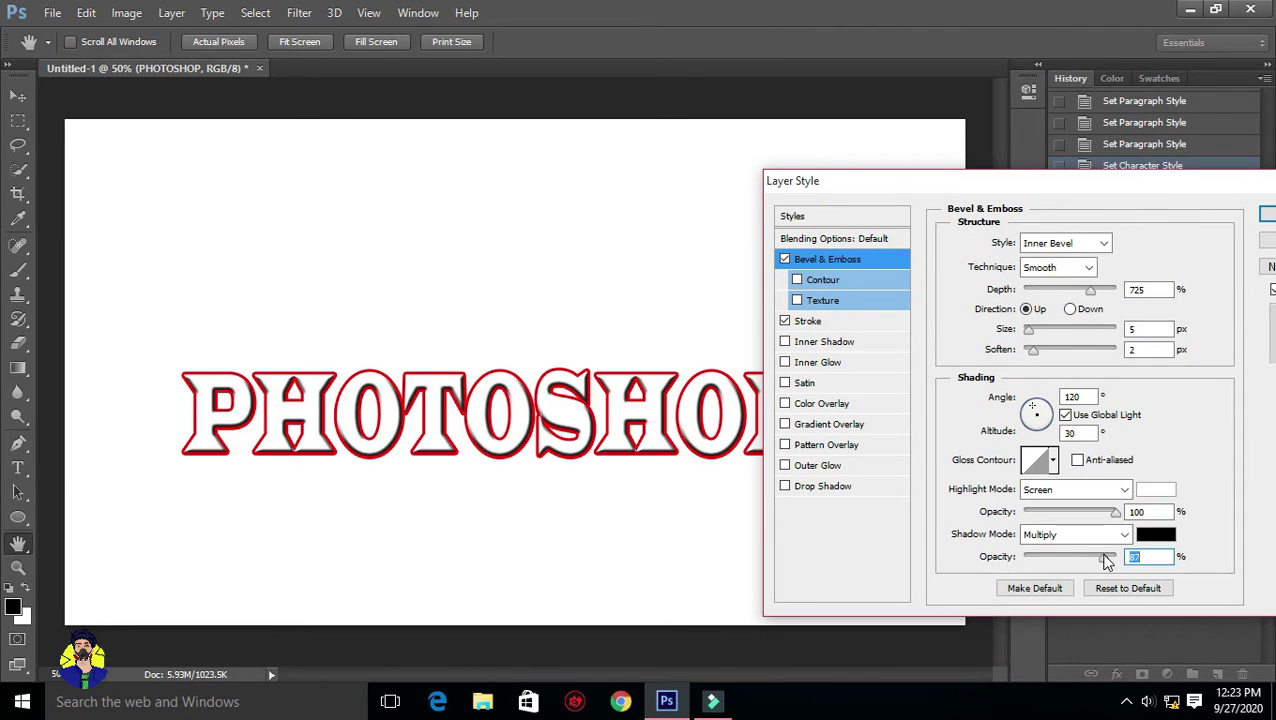
pyautogui.moveTo(1090, 289); pyautogui.dragTo(1098, 300)
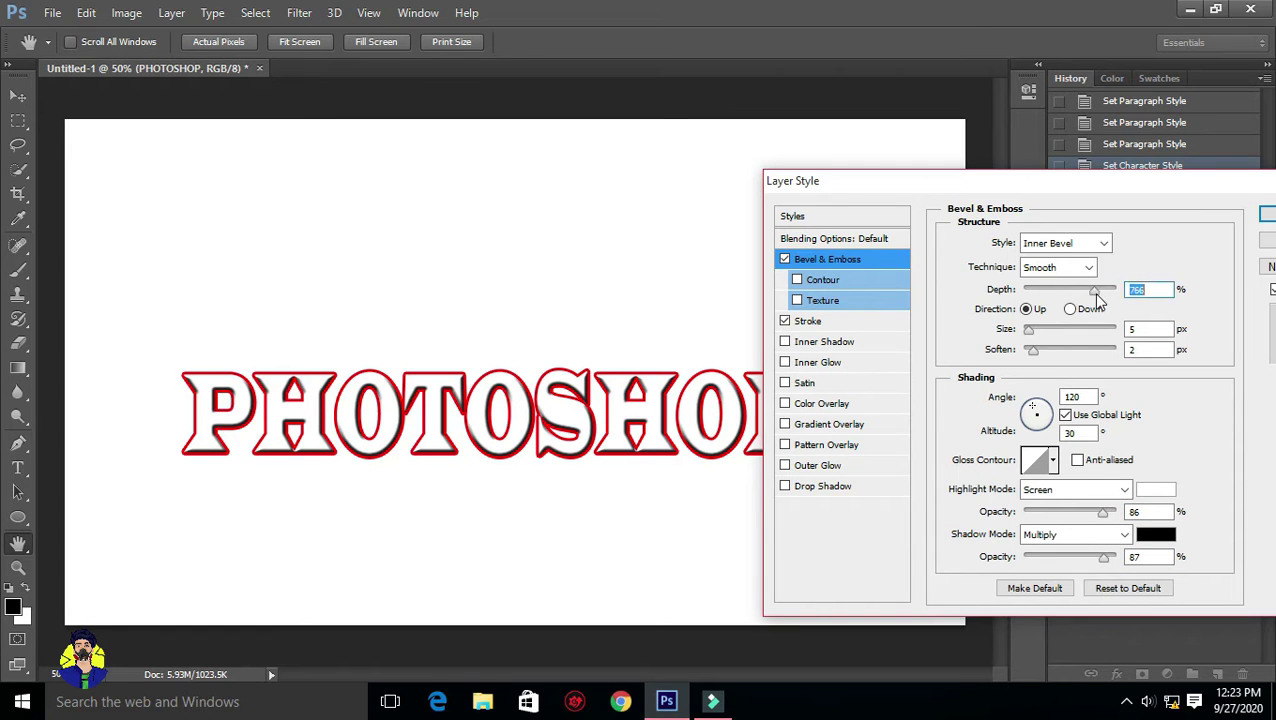
# Try the Emboss, Pillow Emboss, Stroke Emboss and Outer Bevel styles, then return to Inner Bevel.
pyautogui.click(1065, 243)
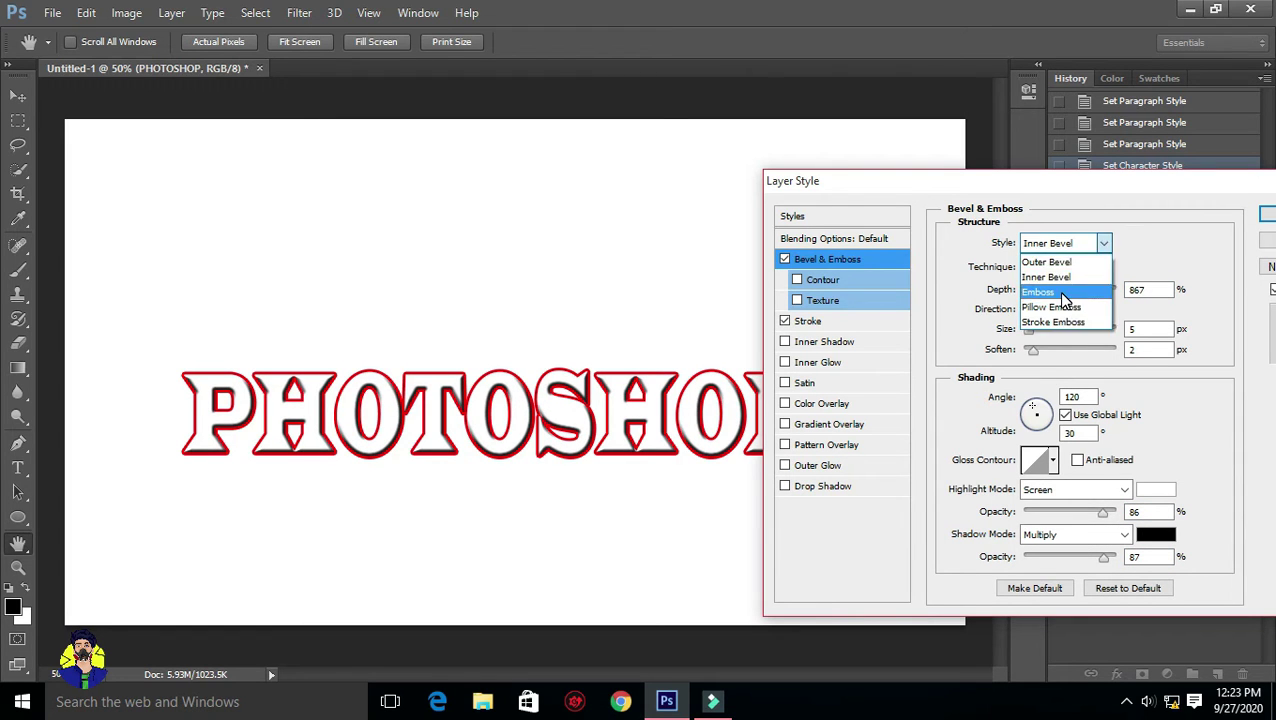
pyautogui.click(1059, 291)
pyautogui.click(1062, 243)
pyautogui.click(1062, 307)
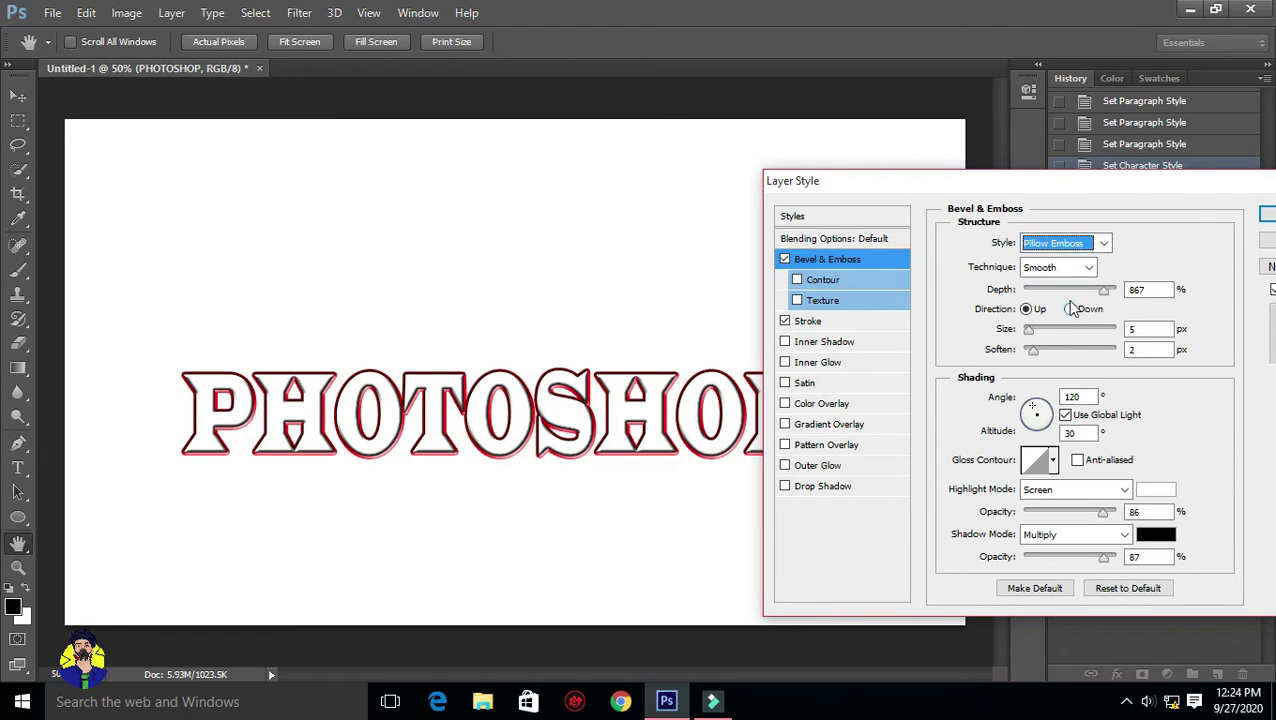
pyautogui.click(1103, 245)
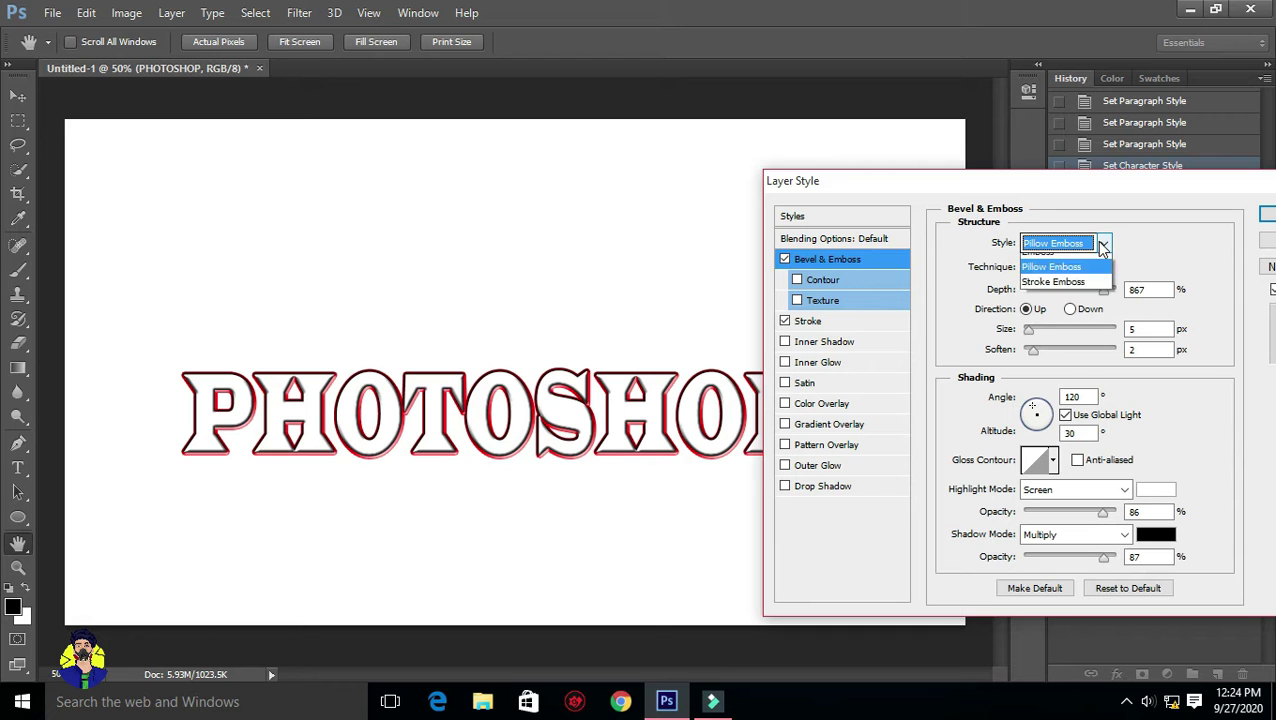
pyautogui.click(1076, 326)
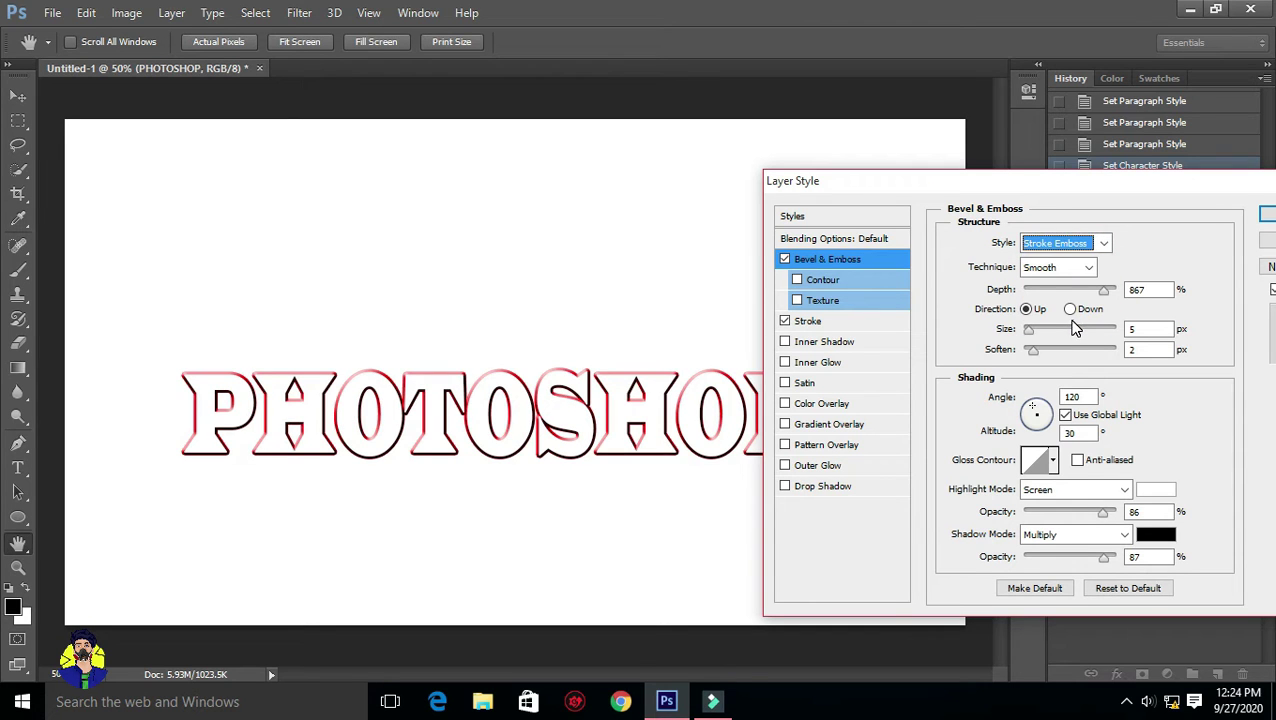
pyautogui.moveTo(1038, 335); pyautogui.dragTo(1024, 335)
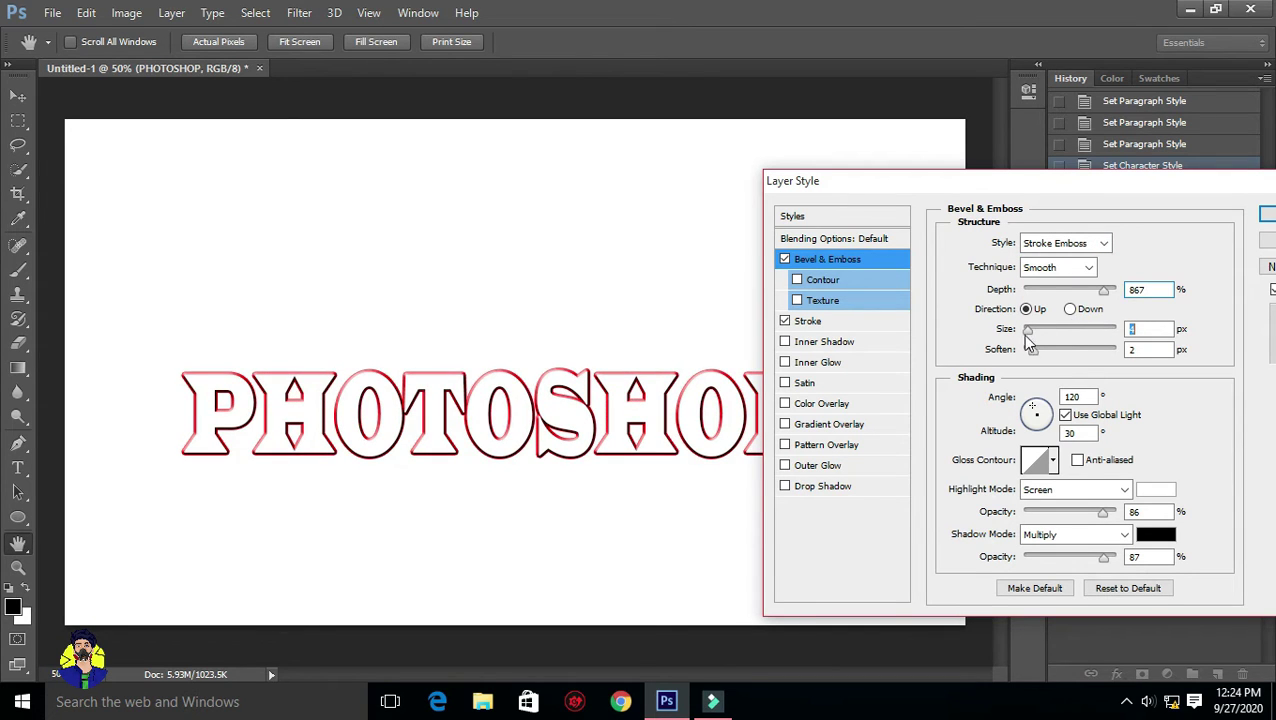
pyautogui.click(1103, 243)
pyautogui.click(1050, 259)
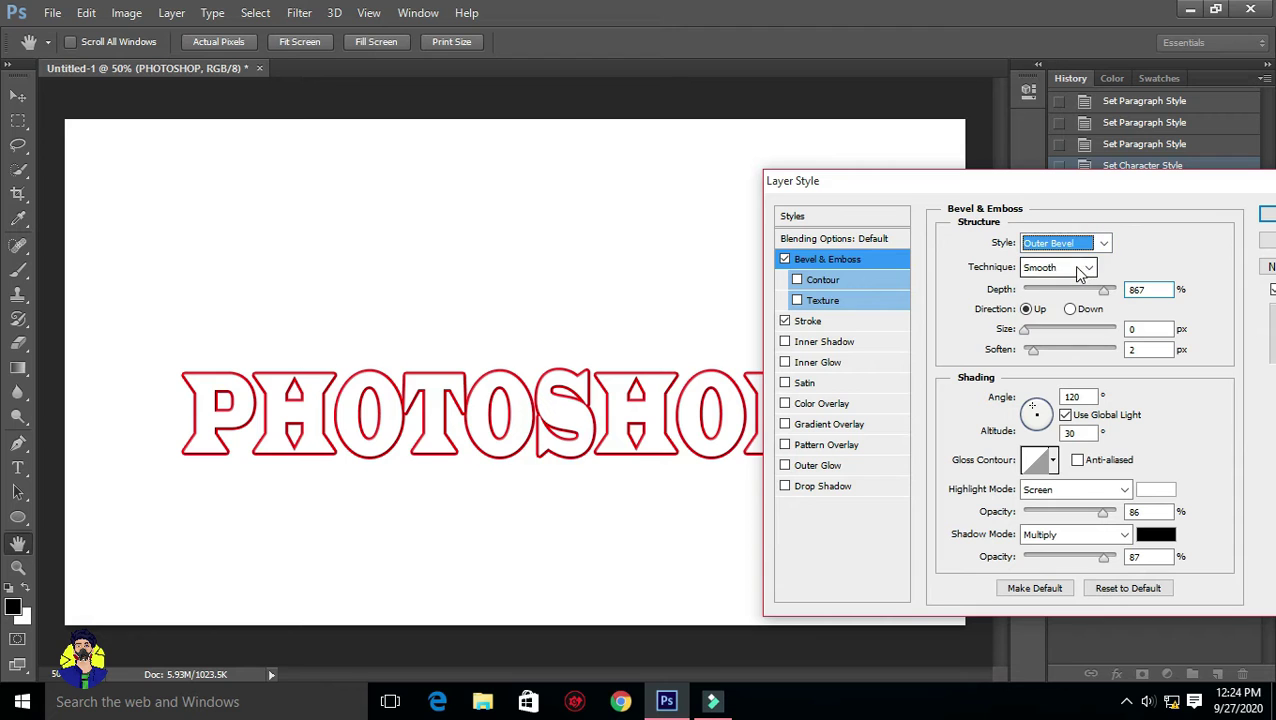
pyautogui.click(1100, 243)
pyautogui.click(1066, 263)
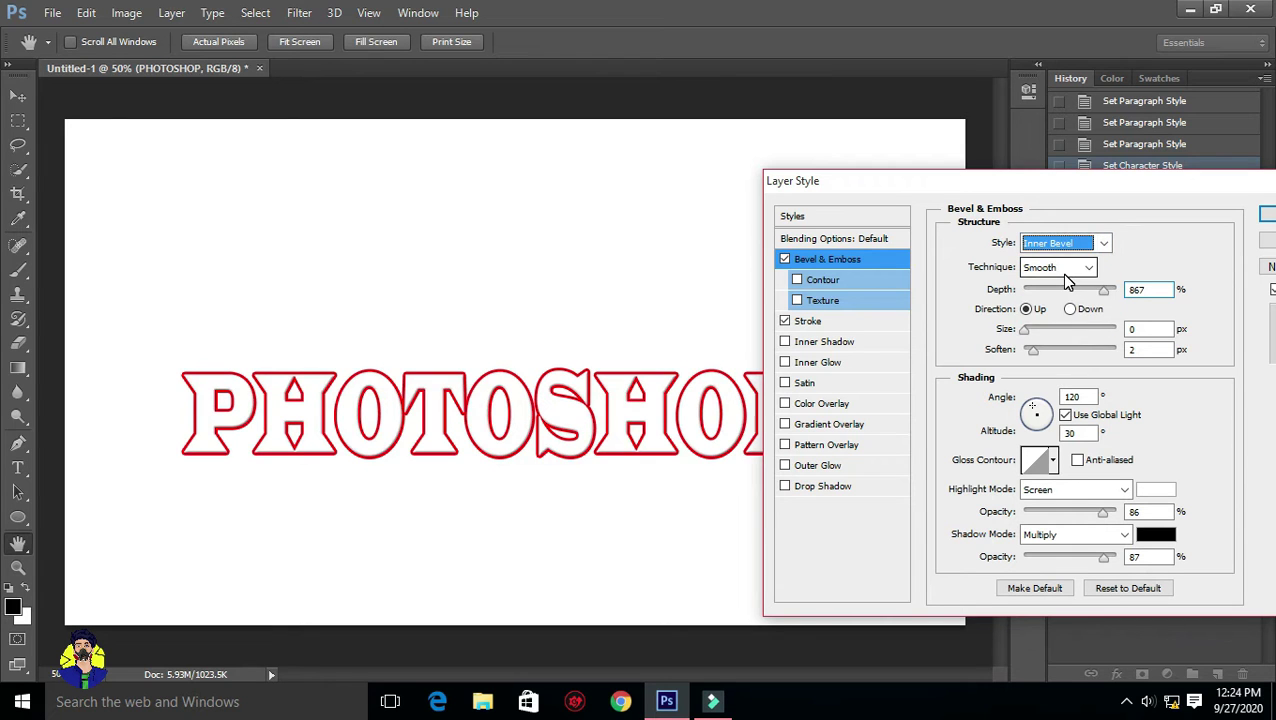
# Set bevel size 6 px, soften 9 px, highlight 68%, Chisel Soft technique, and lower shadow opacity.
pyautogui.moveTo(1037, 336)
pyautogui.mouseDown()
pyautogui.moveTo(1026, 336)
pyautogui.moveTo(1078, 367)
pyautogui.mouseUp()
pyautogui.click(1030, 336)
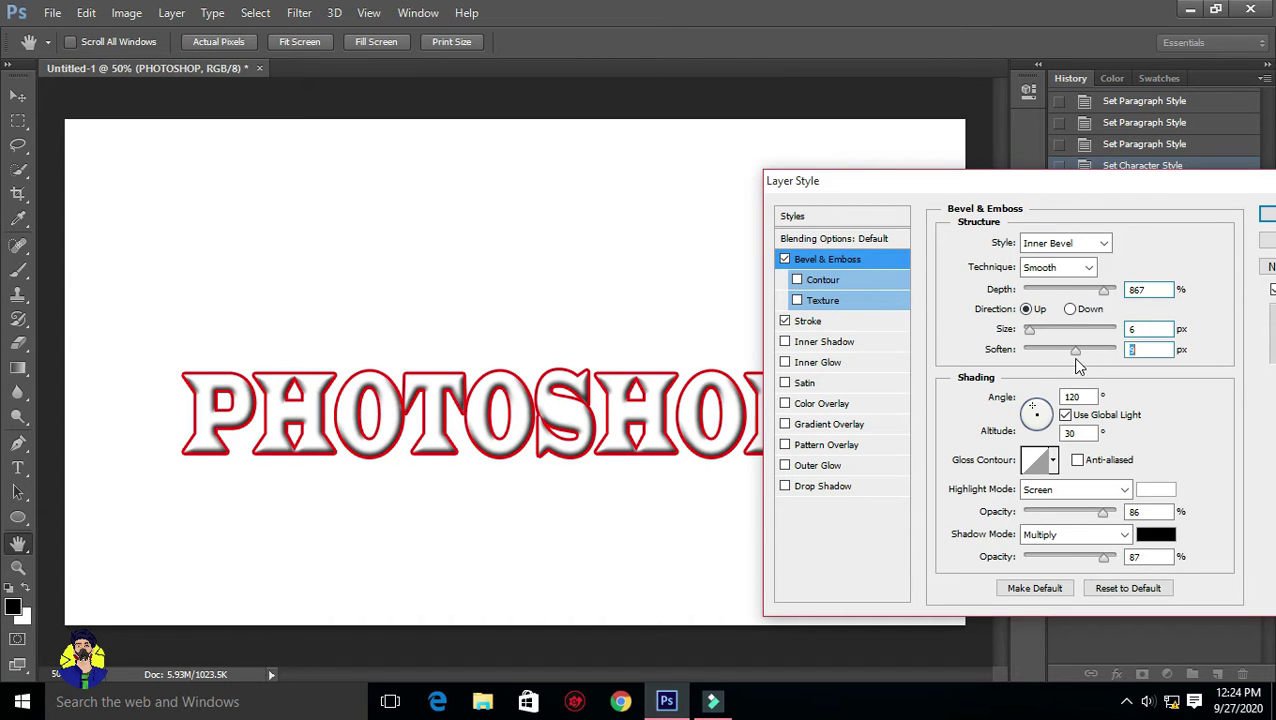
pyautogui.write('68')
pyautogui.moveTo(1103, 557); pyautogui.dragTo(1080, 560)
pyautogui.click(1060, 267)
pyautogui.click(1048, 316)
pyautogui.moveTo(1084, 557); pyautogui.dragTo(1078, 565)
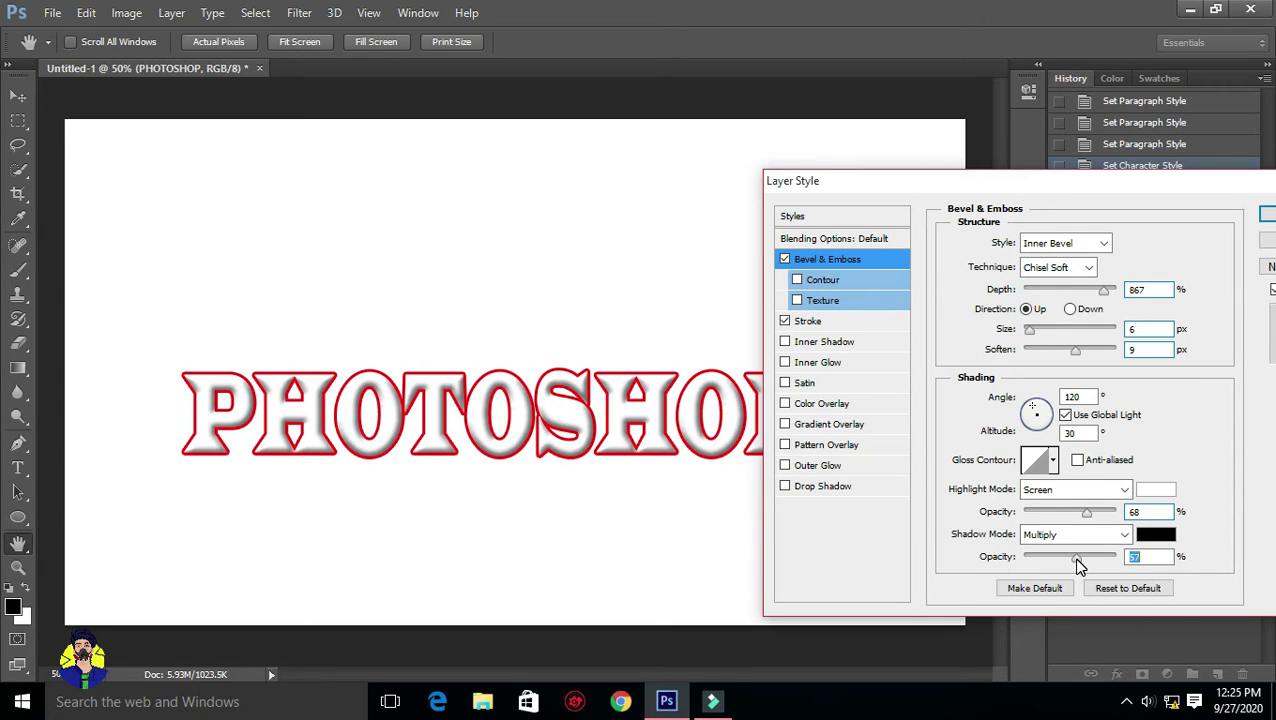
# Add a contour to the bevel and lower the bevel shadow opacity to 38%.
pyautogui.click(862, 279)
pyautogui.moveTo(1036, 272); pyautogui.dragTo(1032, 275)
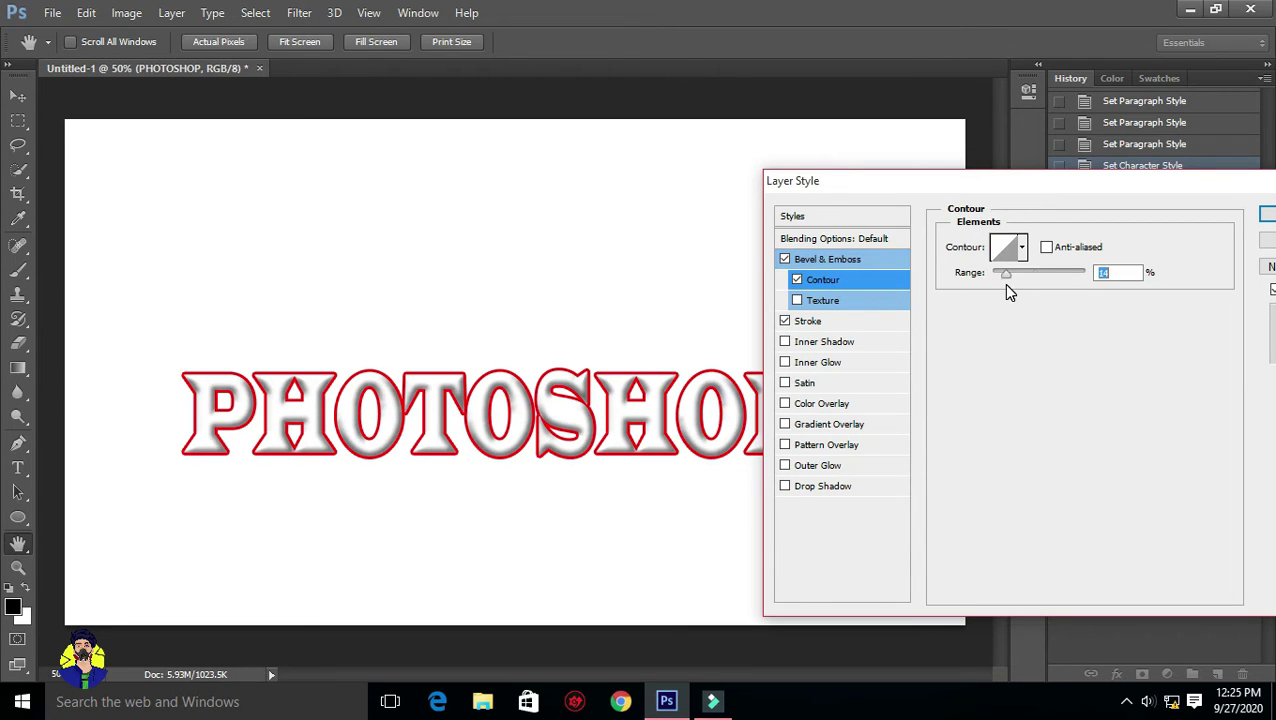
pyautogui.click(860, 261)
pyautogui.moveTo(1062, 567); pyautogui.dragTo(1052, 563)
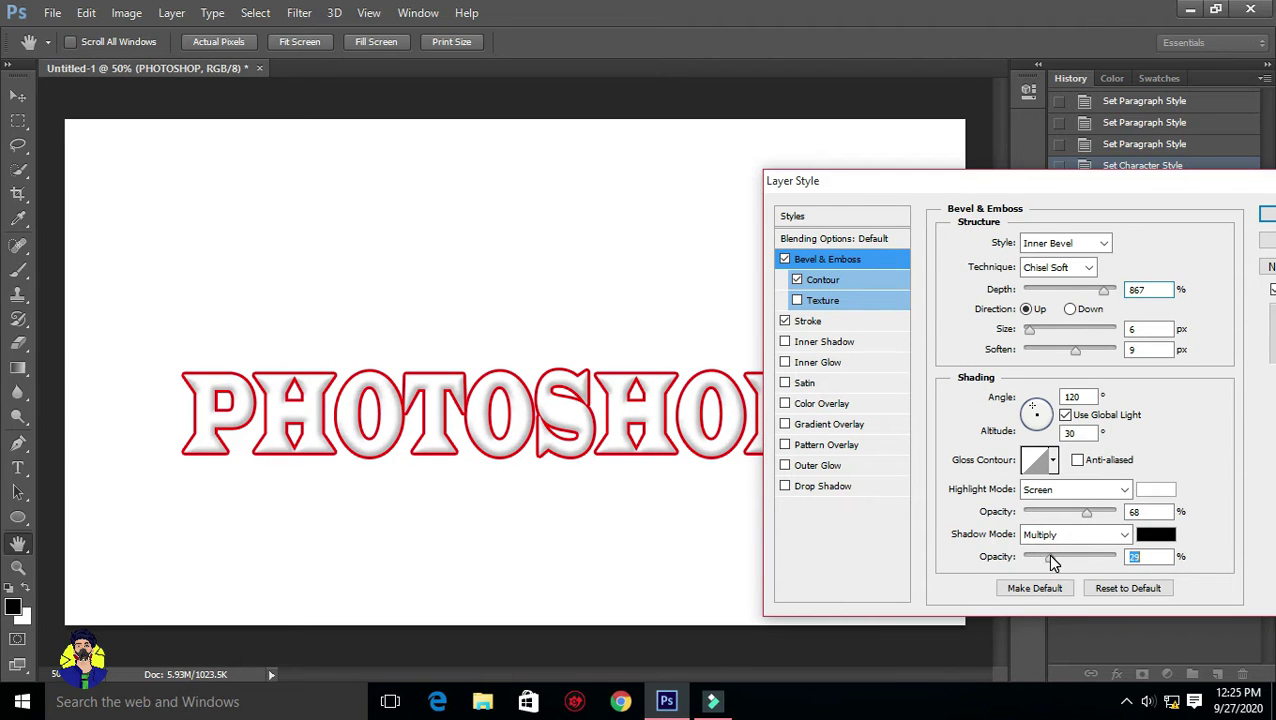
pyautogui.moveTo(1118, 199); pyautogui.dragTo(1083, 224)
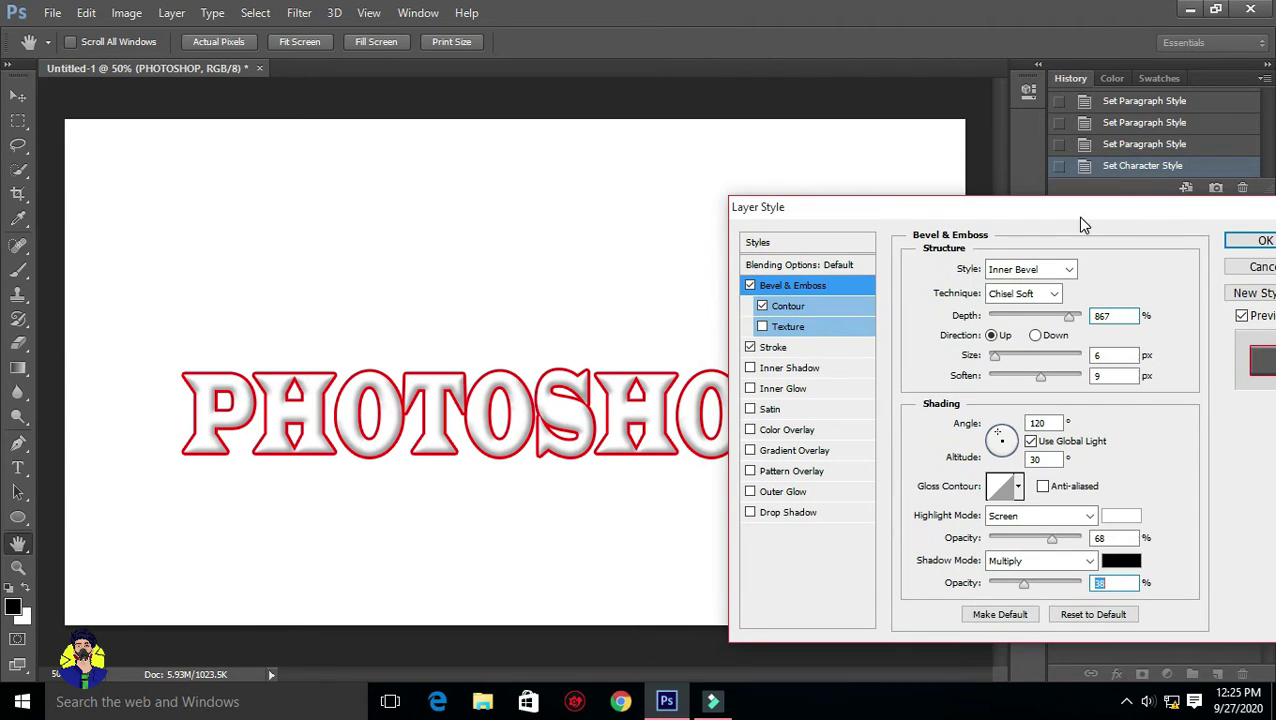
# Add an inner shadow with 2 px distance and 20% choke, apply the style, then open the text colour picker.
pyautogui.click(790, 368)
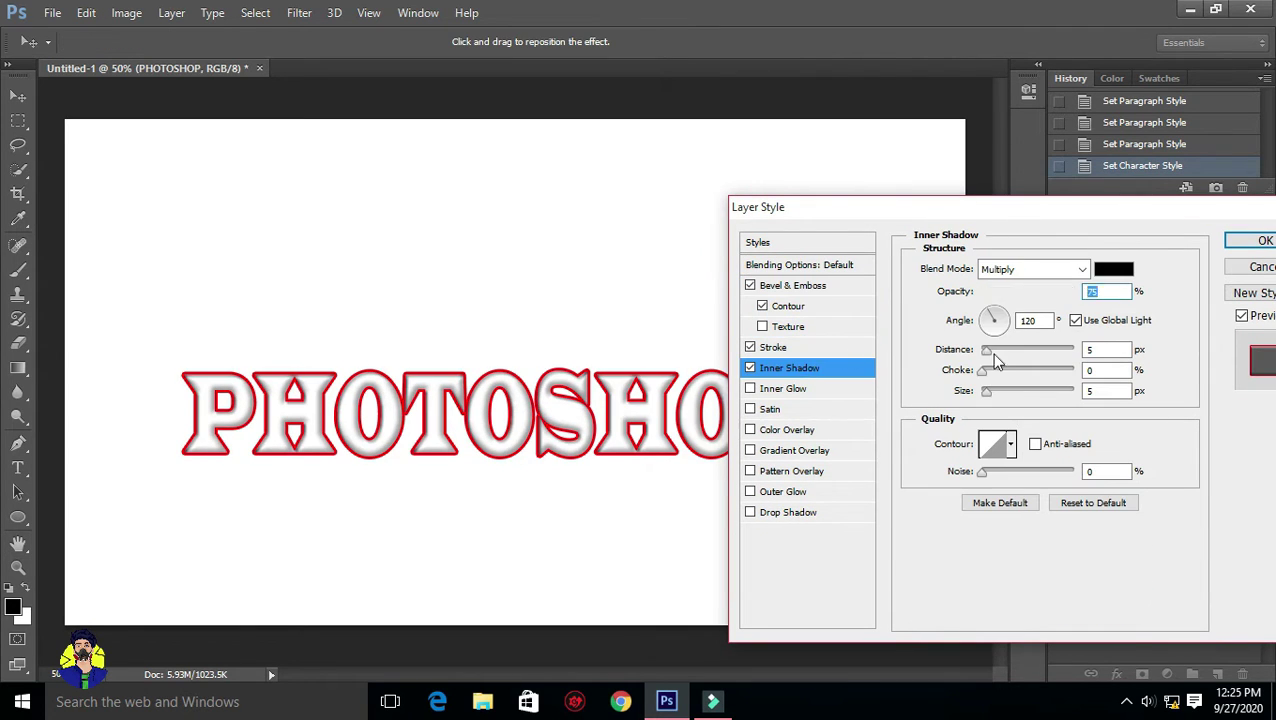
pyautogui.moveTo(983, 371)
pyautogui.mouseDown()
pyautogui.moveTo(997, 373)
pyautogui.moveTo(977, 394)
pyautogui.moveTo(989, 398)
pyautogui.mouseUp()
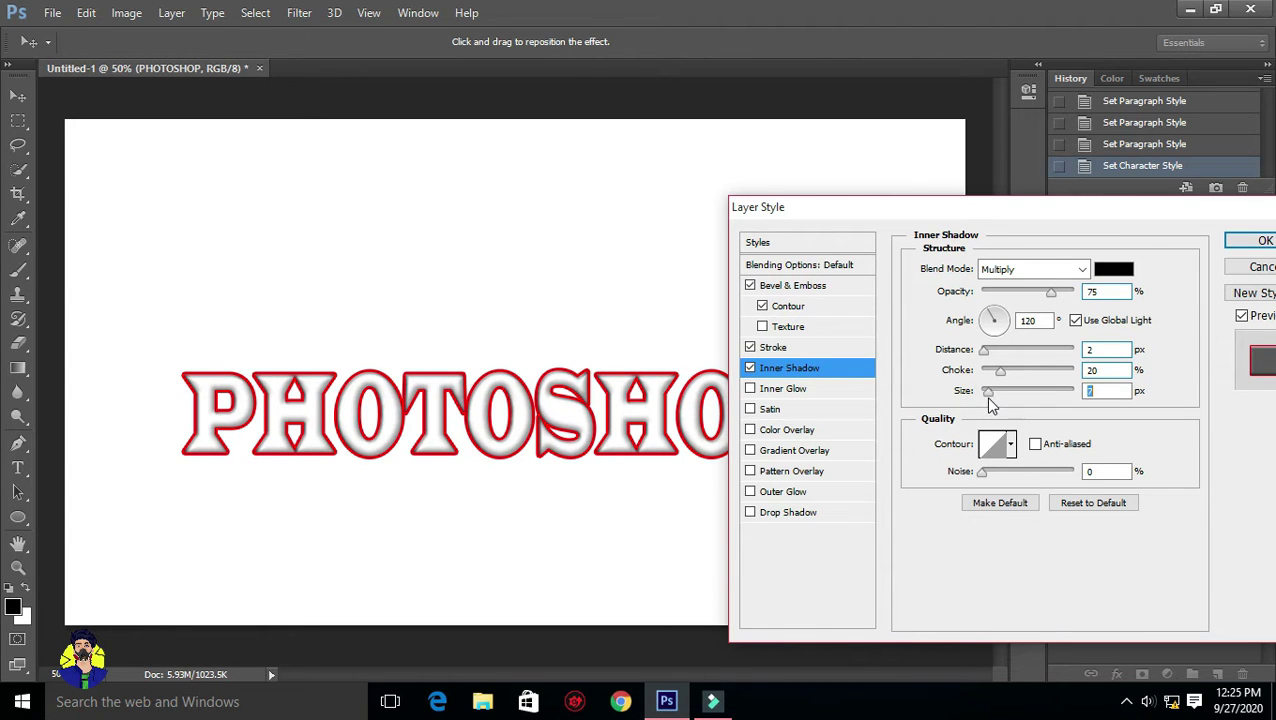
pyautogui.click(800, 409)
pyautogui.click(750, 409)
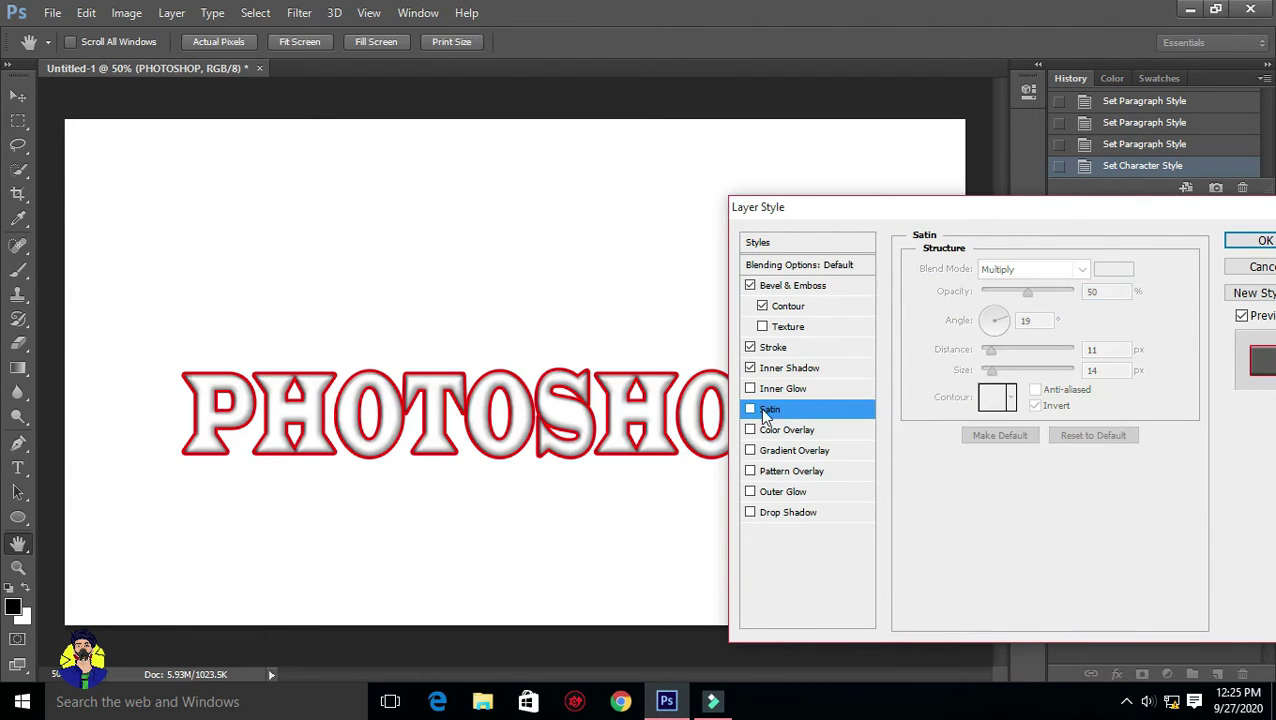
pyautogui.moveTo(820, 207); pyautogui.dragTo(569, 207)
pyautogui.click(1014, 241)
pyautogui.click(603, 47)
# Set the PHOTOSHOP text colour to white.
pyautogui.moveTo(983, 455); pyautogui.dragTo(983, 436)
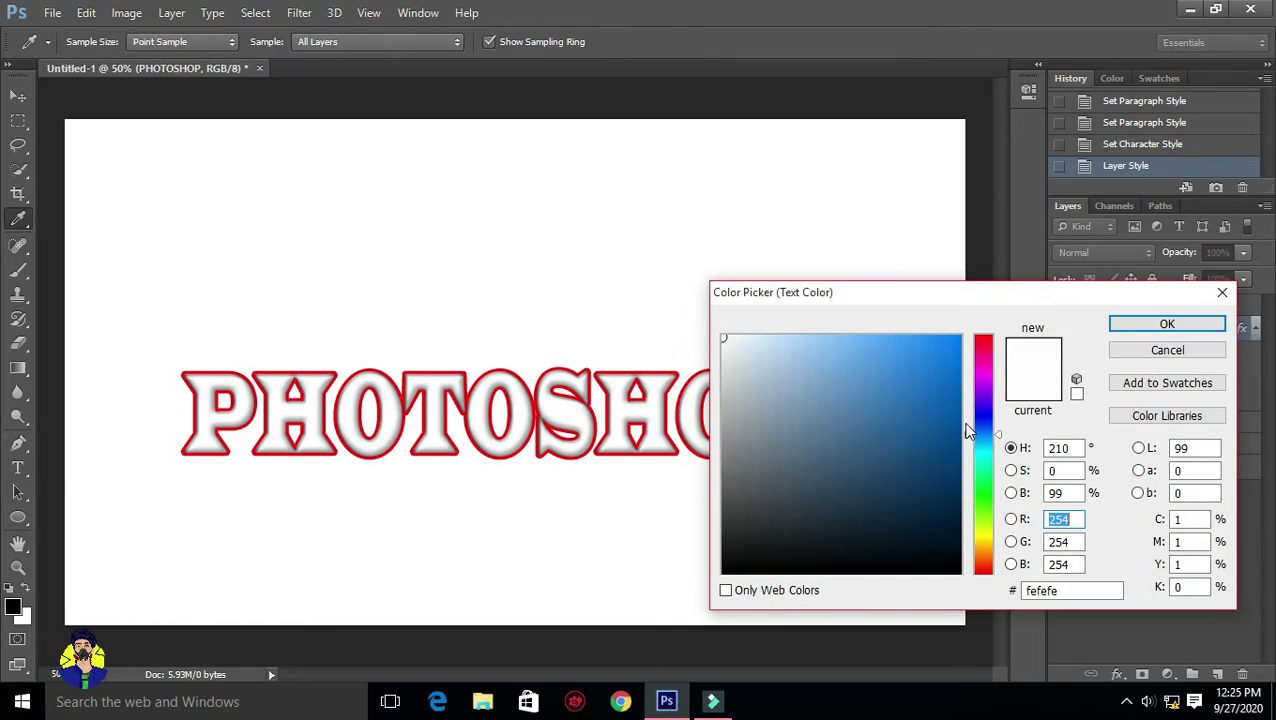
pyautogui.click(788, 338)
pyautogui.moveTo(742, 341)
pyautogui.mouseDown()
pyautogui.moveTo(811, 338)
pyautogui.moveTo(722, 335)
pyautogui.mouseUp()
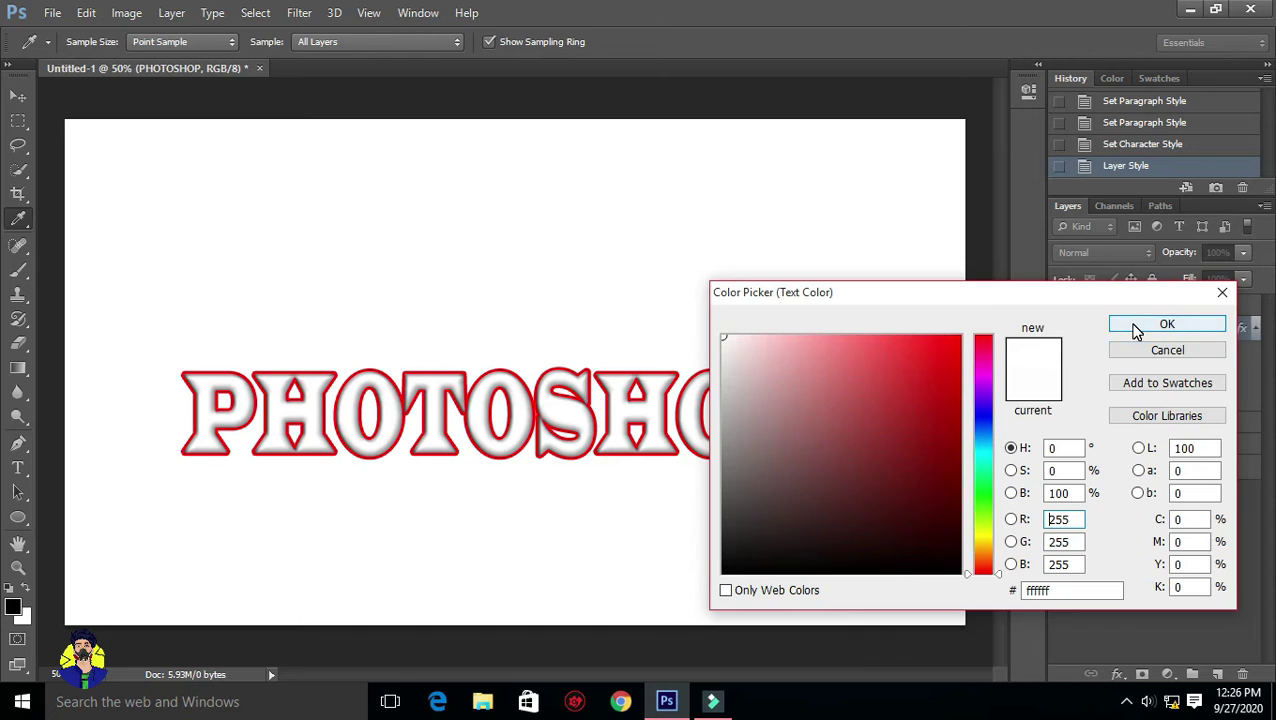
pyautogui.click(1188, 326)
# In the text's layer style, change the bevel shadow colour to a deep blue.
pyautogui.doubleClick(1190, 330)
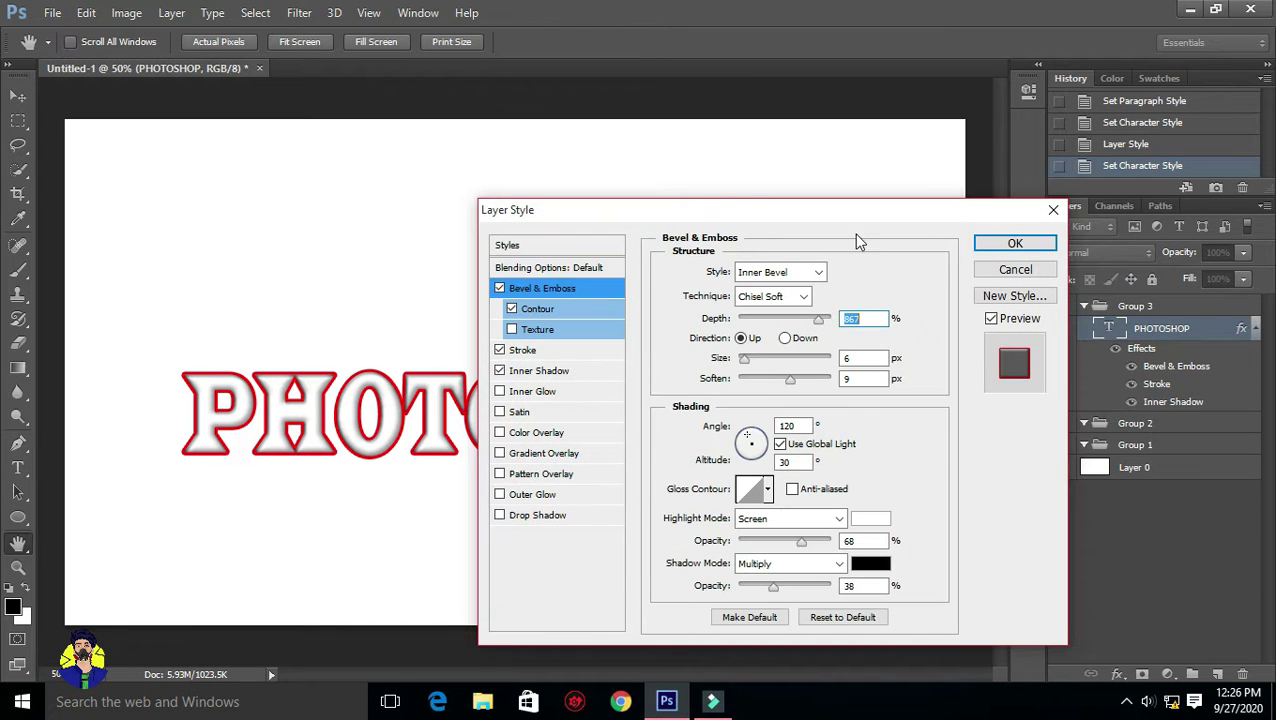
pyautogui.moveTo(858, 212); pyautogui.dragTo(1113, 207)
pyautogui.click(1126, 558)
pyautogui.moveTo(852, 336); pyautogui.dragTo(946, 341)
pyautogui.click(983, 343)
pyautogui.moveTo(987, 450); pyautogui.dragTo(987, 414)
pyautogui.click(903, 341)
pyautogui.moveTo(983, 427)
pyautogui.mouseDown()
pyautogui.moveTo(982, 412)
pyautogui.moveTo(985, 428)
pyautogui.mouseUp()
pyautogui.moveTo(946, 341); pyautogui.dragTo(960, 352)
pyautogui.click(1167, 324)
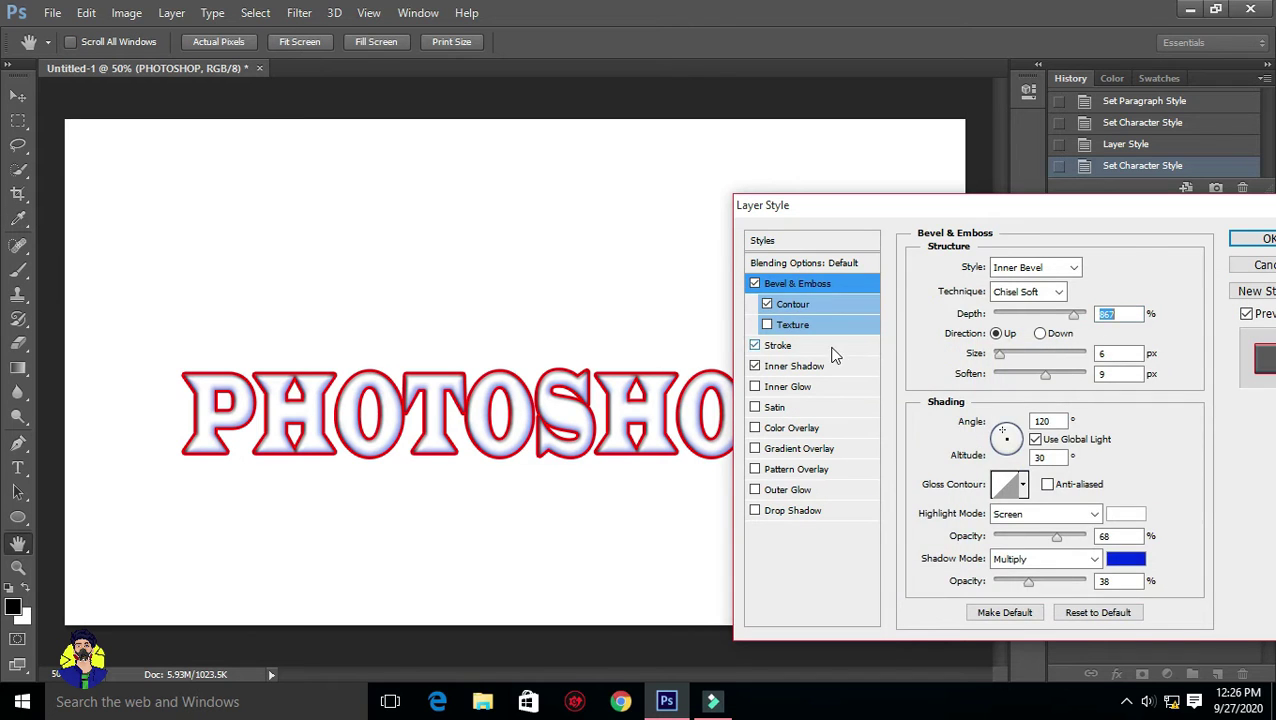
# Keep the stroke red after trying other colours and thin it to 1 px.
pyautogui.click(778, 345)
pyautogui.moveTo(991, 265); pyautogui.dragTo(993, 275)
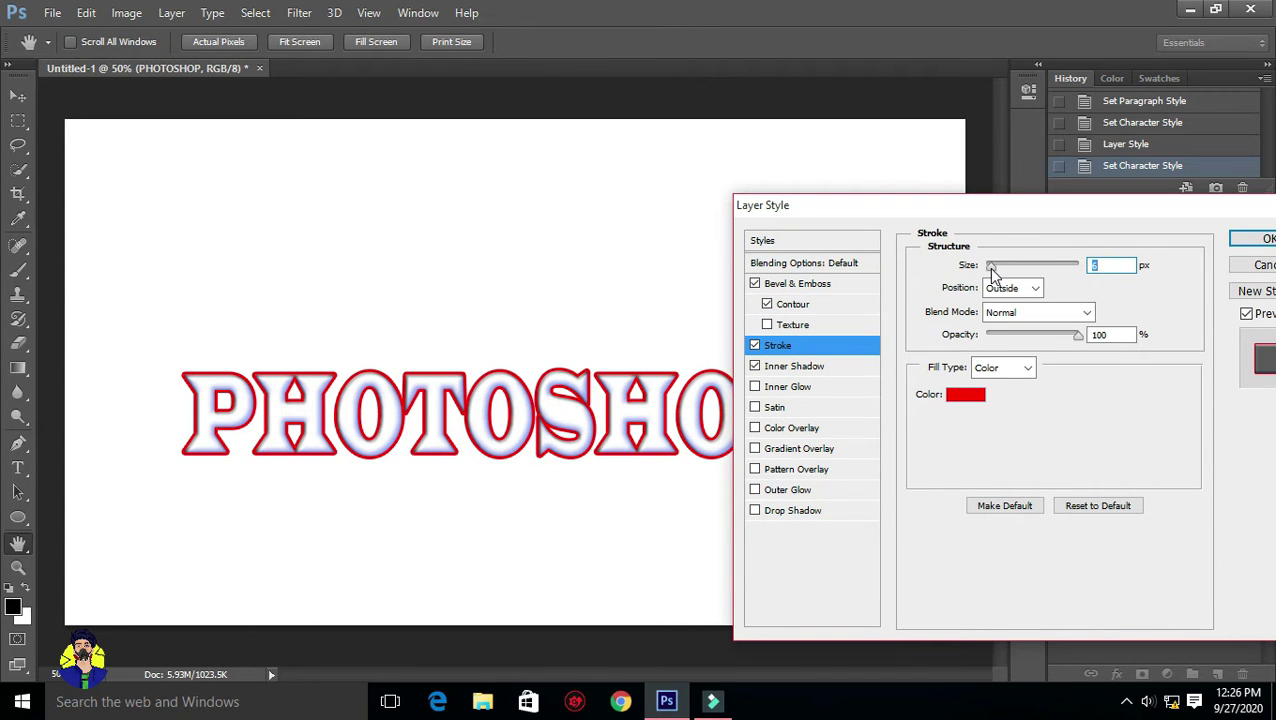
pyautogui.click(984, 394)
pyautogui.moveTo(743, 573); pyautogui.dragTo(687, 588)
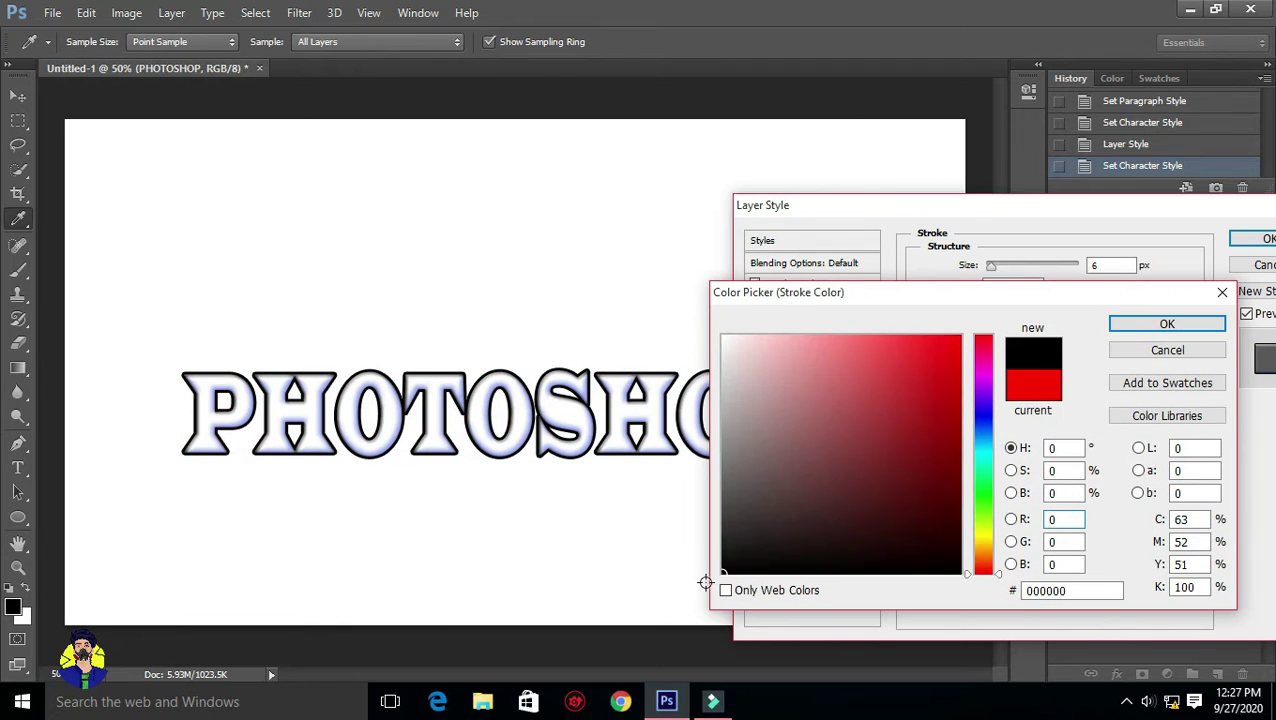
pyautogui.moveTo(924, 368); pyautogui.dragTo(937, 335)
pyautogui.moveTo(982, 425); pyautogui.dragTo(980, 427)
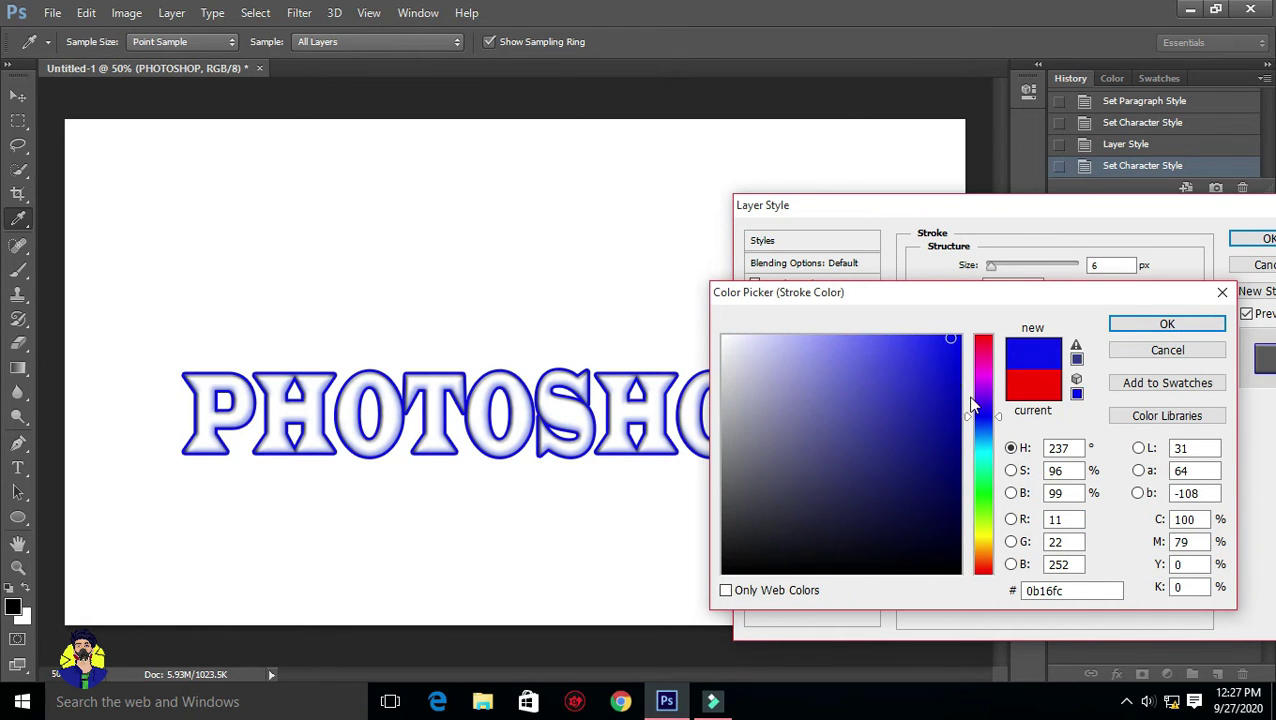
pyautogui.click(860, 339)
pyautogui.click(1135, 350)
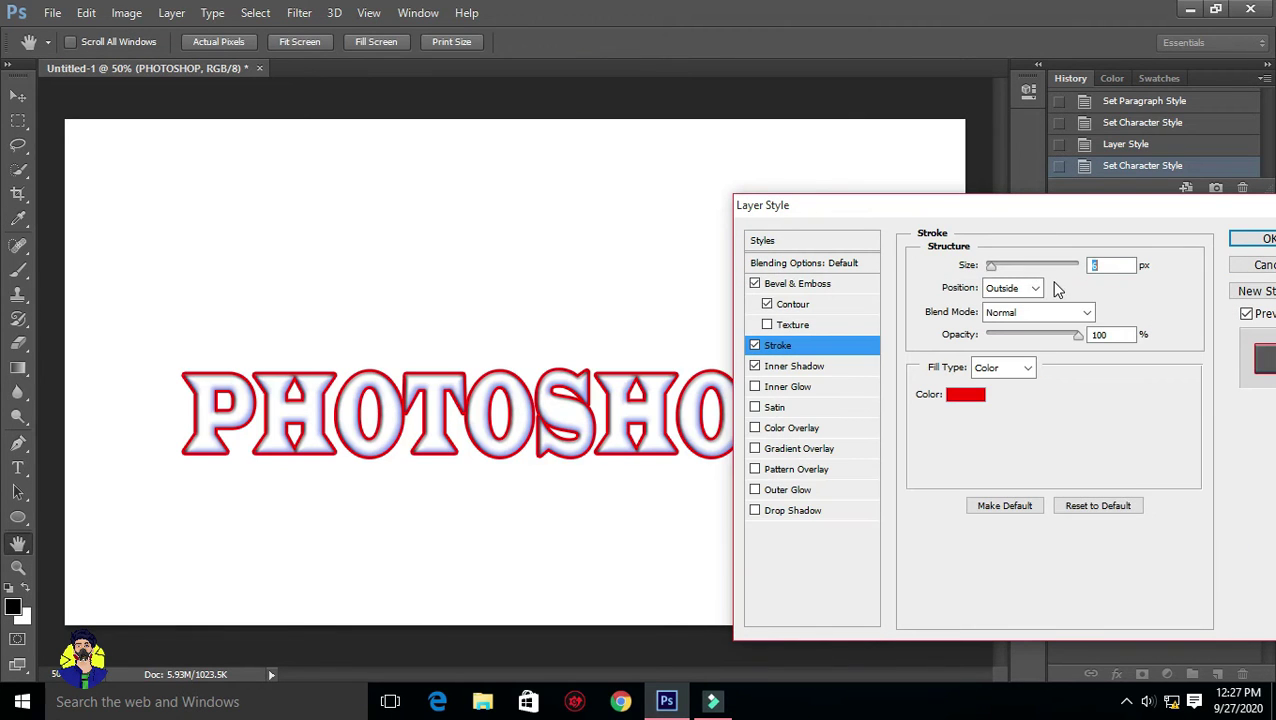
pyautogui.moveTo(1176, 213); pyautogui.dragTo(1066, 228)
pyautogui.moveTo(879, 278); pyautogui.dragTo(879, 287)
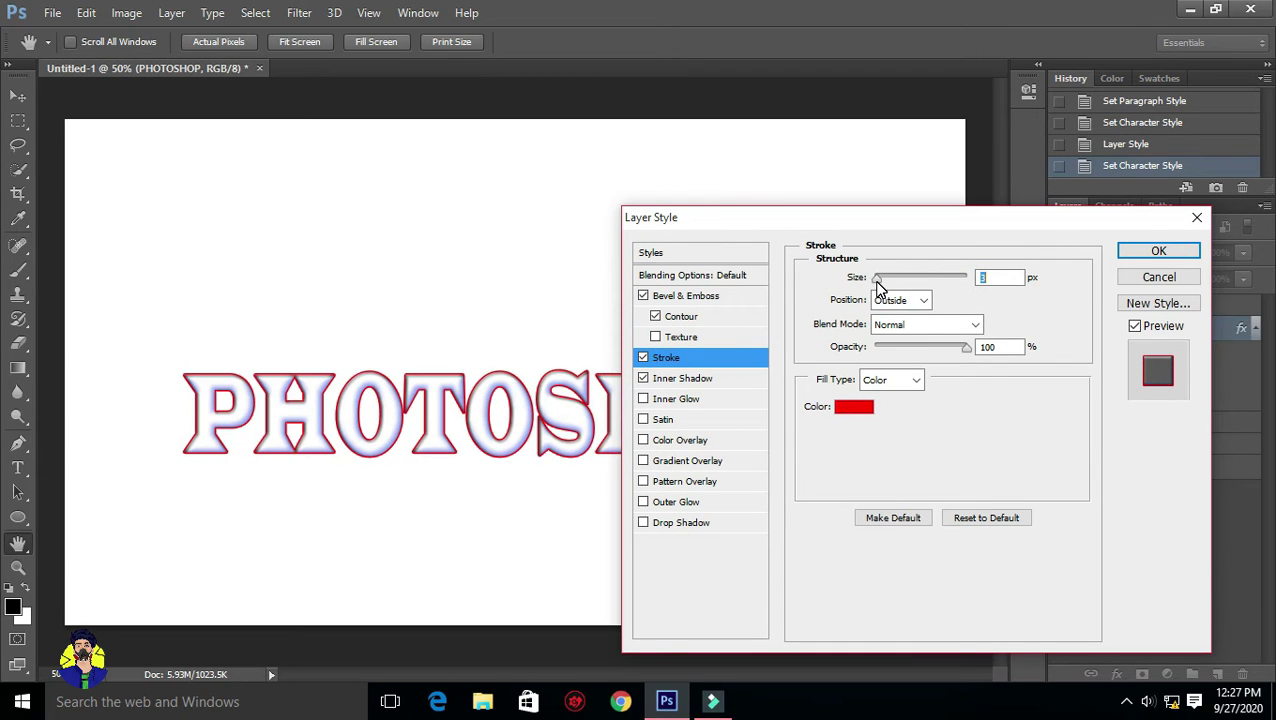
# Duplicate the PHOTOSHOP text layer, place the copy below the original, and nudge it slightly.
pyautogui.click(1157, 253)
pyautogui.rightClick(1208, 328)
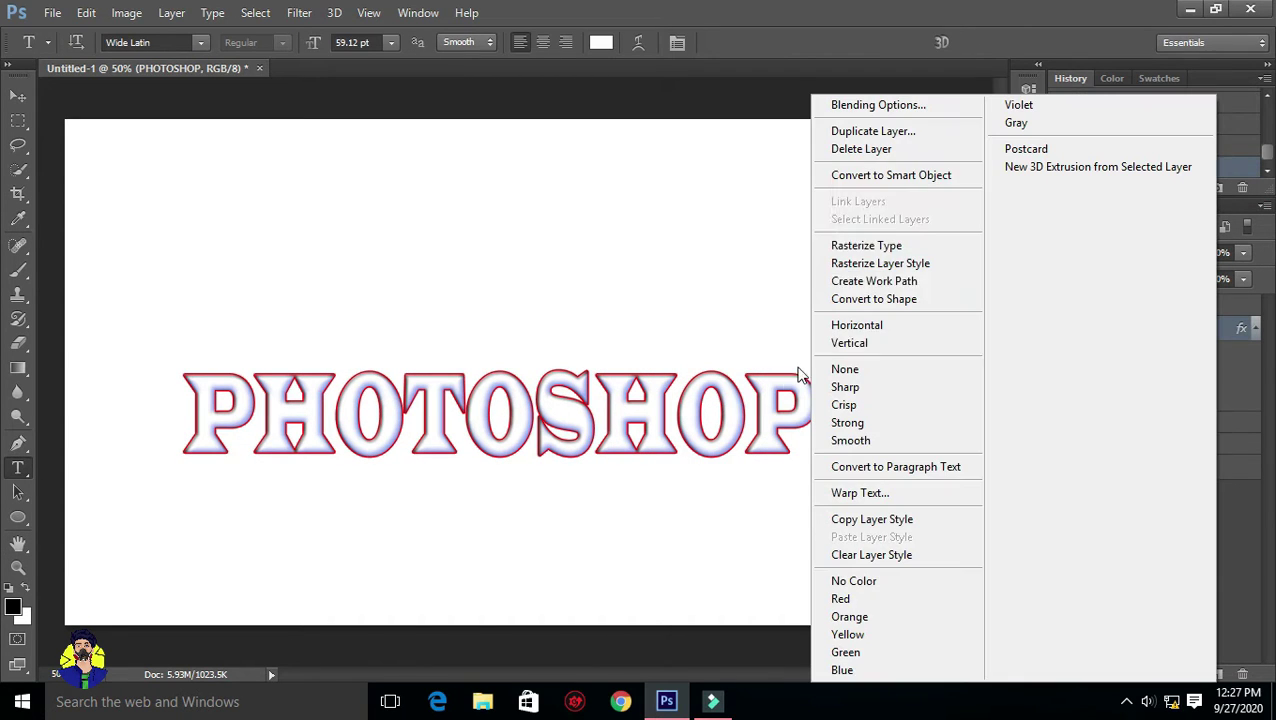
pyautogui.click(870, 131)
pyautogui.click(800, 210)
pyautogui.moveTo(1210, 342); pyautogui.dragTo(1197, 482)
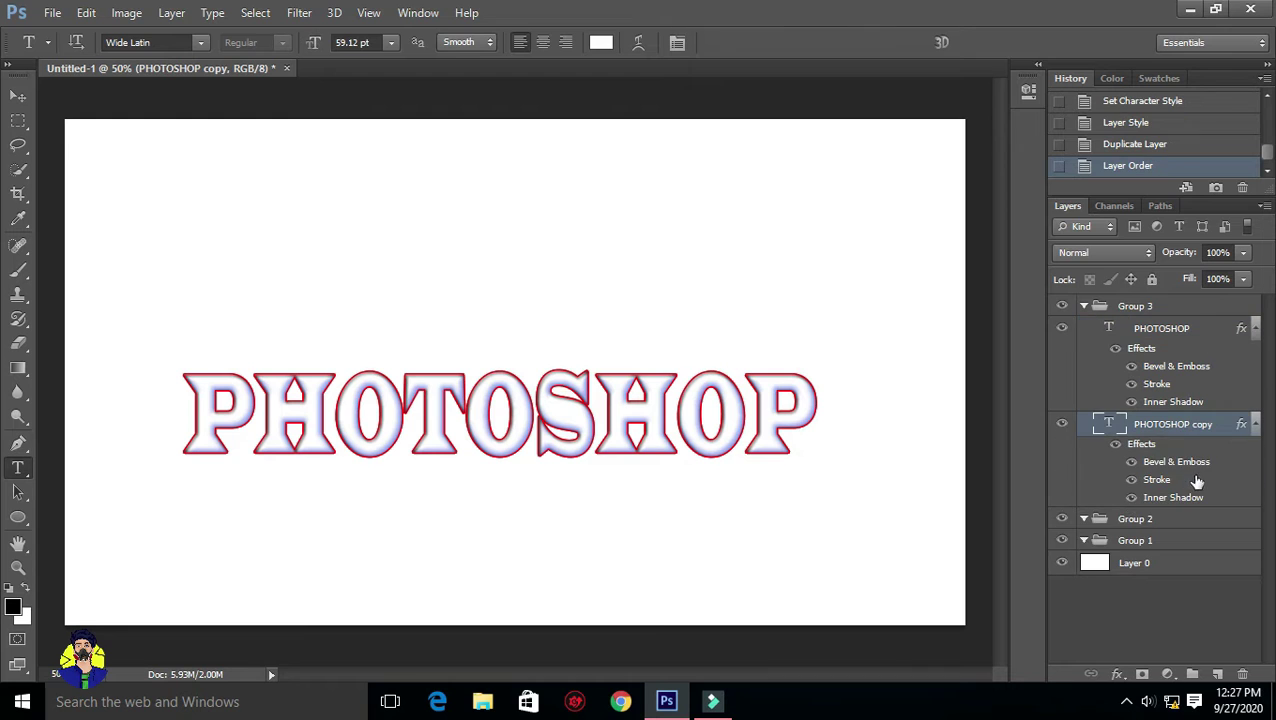
pyautogui.doubleClick(1225, 430)
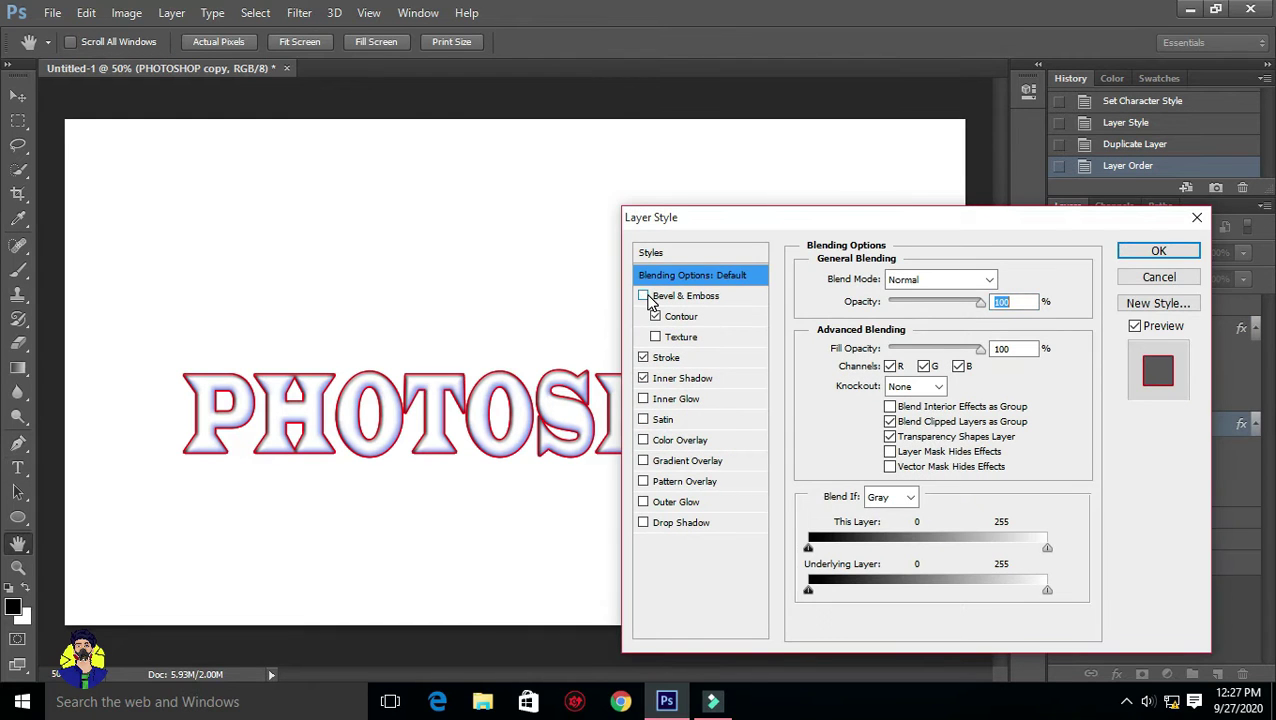
pyautogui.click(1159, 277)
pyautogui.press('v')
pyautogui.moveTo(345, 425); pyautogui.dragTo(345, 410)
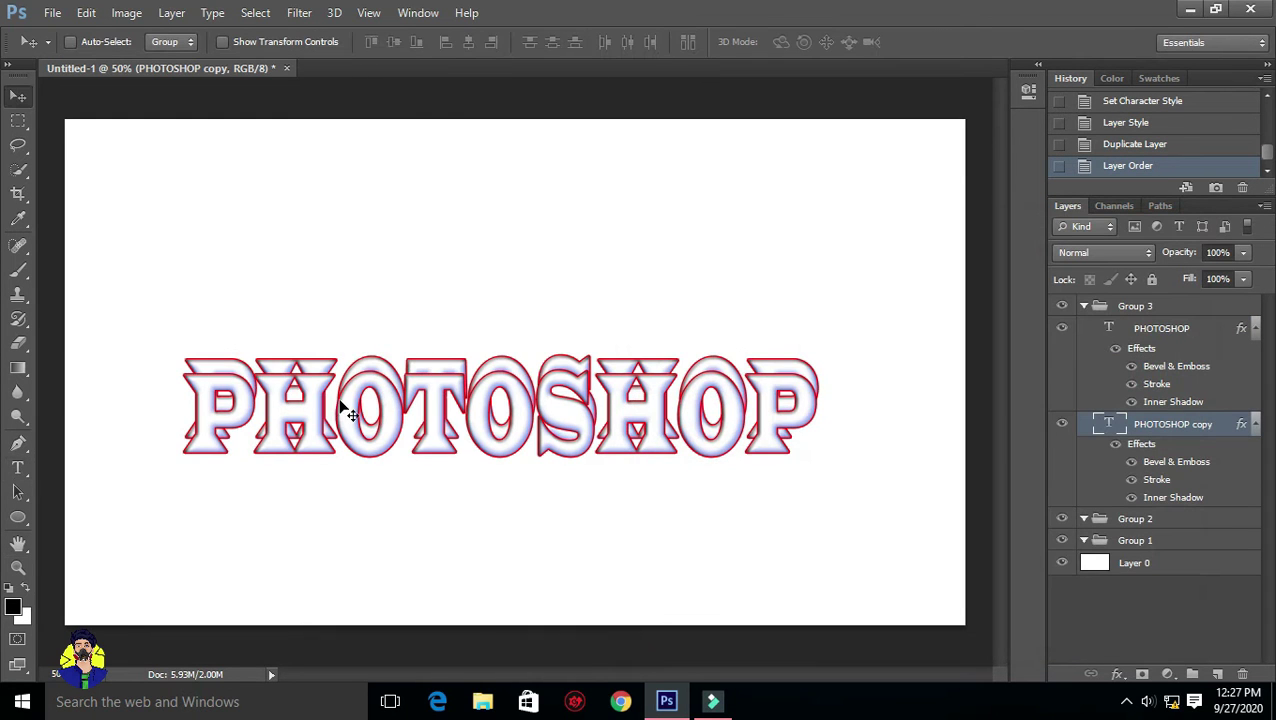
# Turn off bevel, stroke and inner shadow on the copy and give it a black Color Overlay.
pyautogui.doubleClick(1229, 431)
pyautogui.click(643, 296)
pyautogui.click(643, 357)
pyautogui.click(643, 378)
pyautogui.click(680, 443)
pyautogui.click(1004, 280)
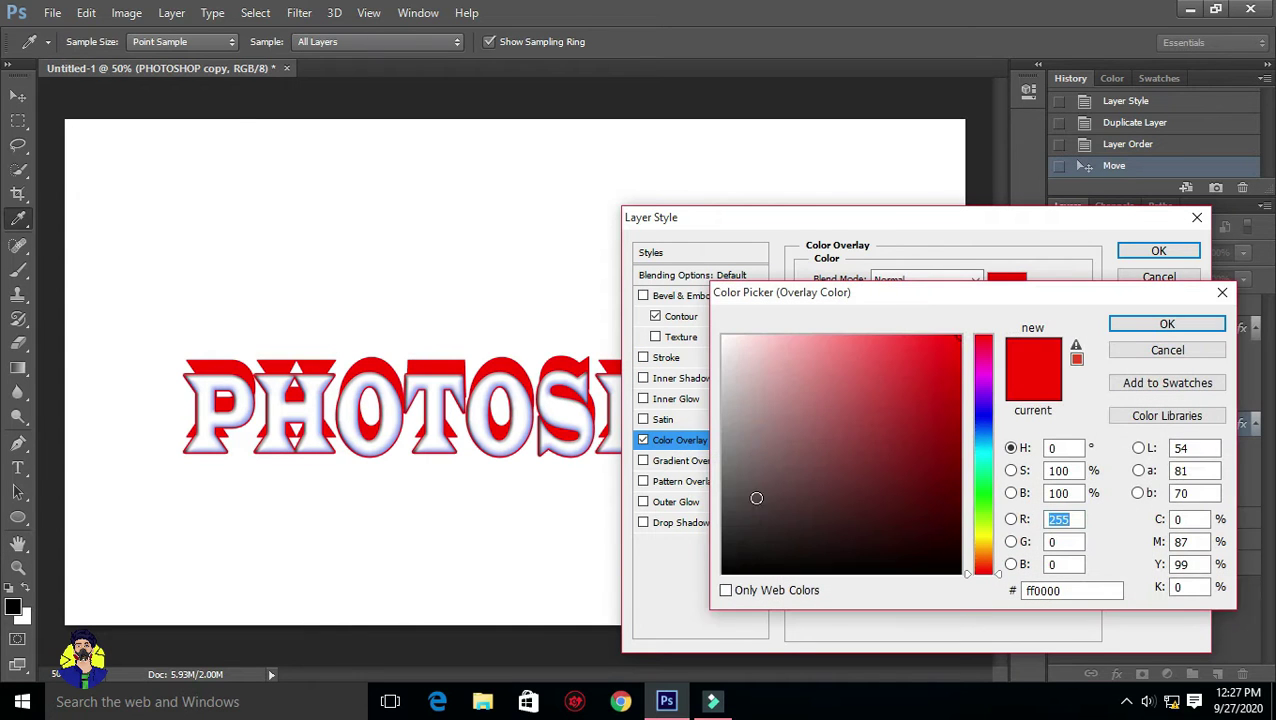
pyautogui.moveTo(755, 498); pyautogui.dragTo(703, 595)
pyautogui.click(912, 355)
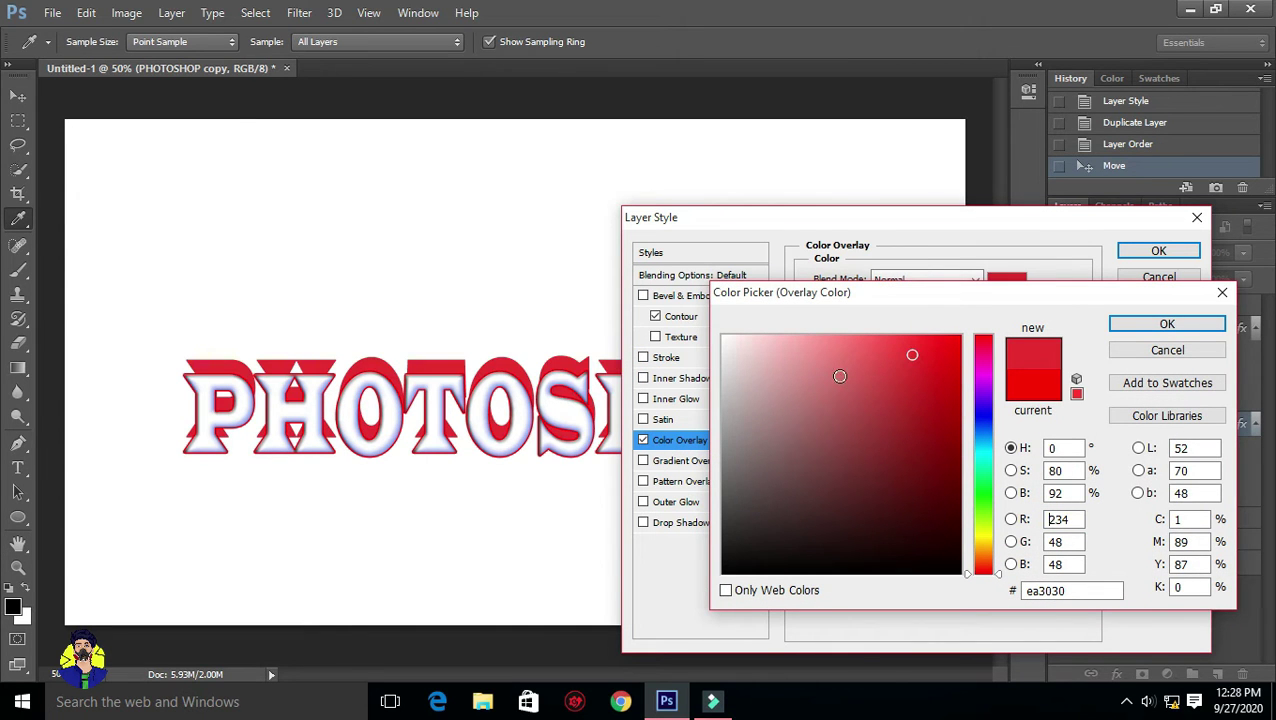
pyautogui.click(937, 347)
pyautogui.moveTo(748, 549); pyautogui.dragTo(722, 593)
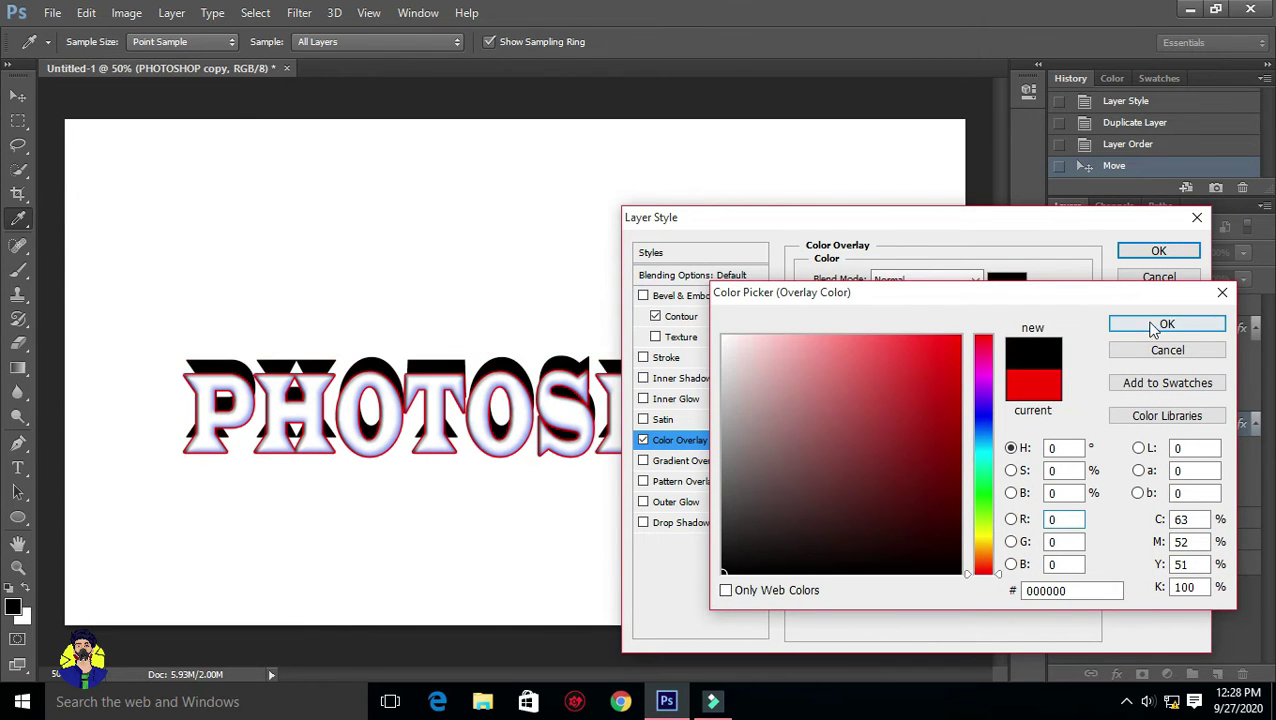
pyautogui.click(1165, 325)
pyautogui.click(1158, 251)
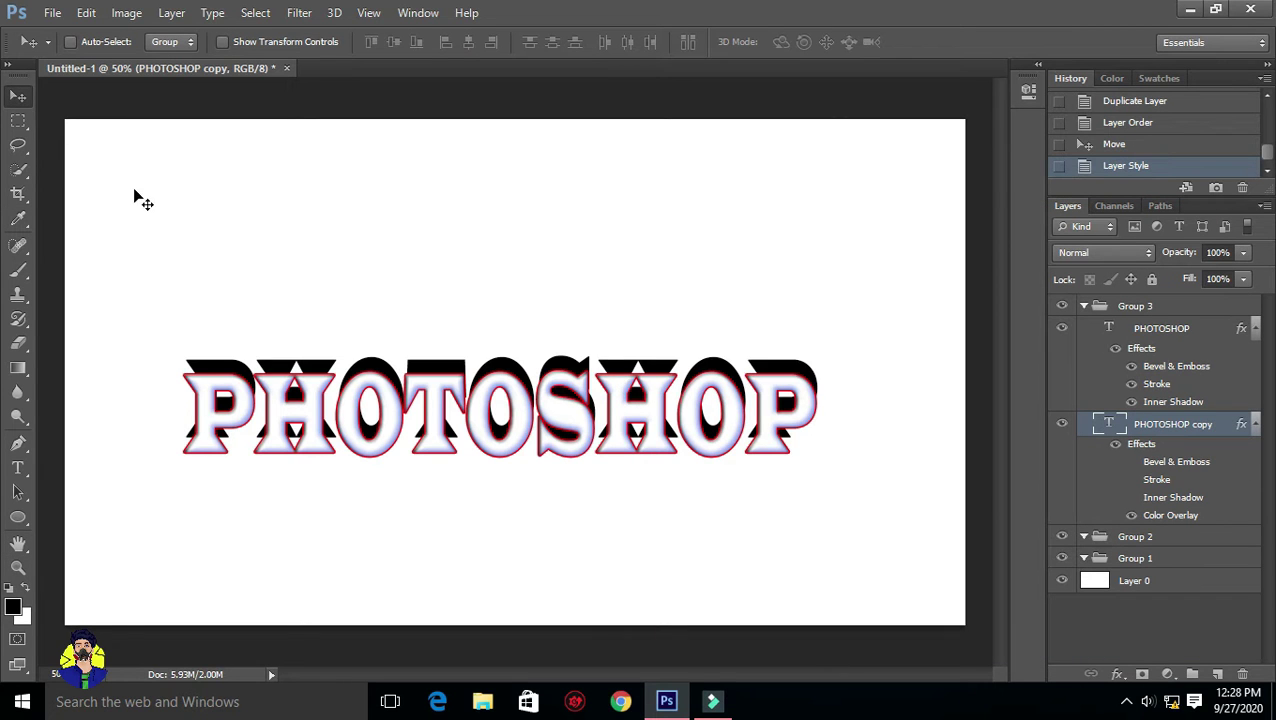
# Drag the black shadow copy to a new offset, zooming in and out to check it.
pyautogui.moveTo(444, 380)
pyautogui.mouseDown()
pyautogui.moveTo(455, 396)
pyautogui.moveTo(498, 391)
pyautogui.mouseUp()
pyautogui.scroll(2, 480, 400)
pyautogui.scroll(-1, 490, 405)
pyautogui.scroll(-3, 498, 391)
pyautogui.scroll(3, 525, 429)
pyautogui.scroll(2, 470, 440)
pyautogui.moveTo(465, 443)
pyautogui.mouseDown()
pyautogui.moveTo(466, 425)
pyautogui.moveTo(397, 410)
pyautogui.mouseUp()
pyautogui.scroll(-1, 466, 428)
pyautogui.scroll(-2, 466, 428)
pyautogui.scroll(2, 468, 430)
pyautogui.scroll(2, 466, 428)
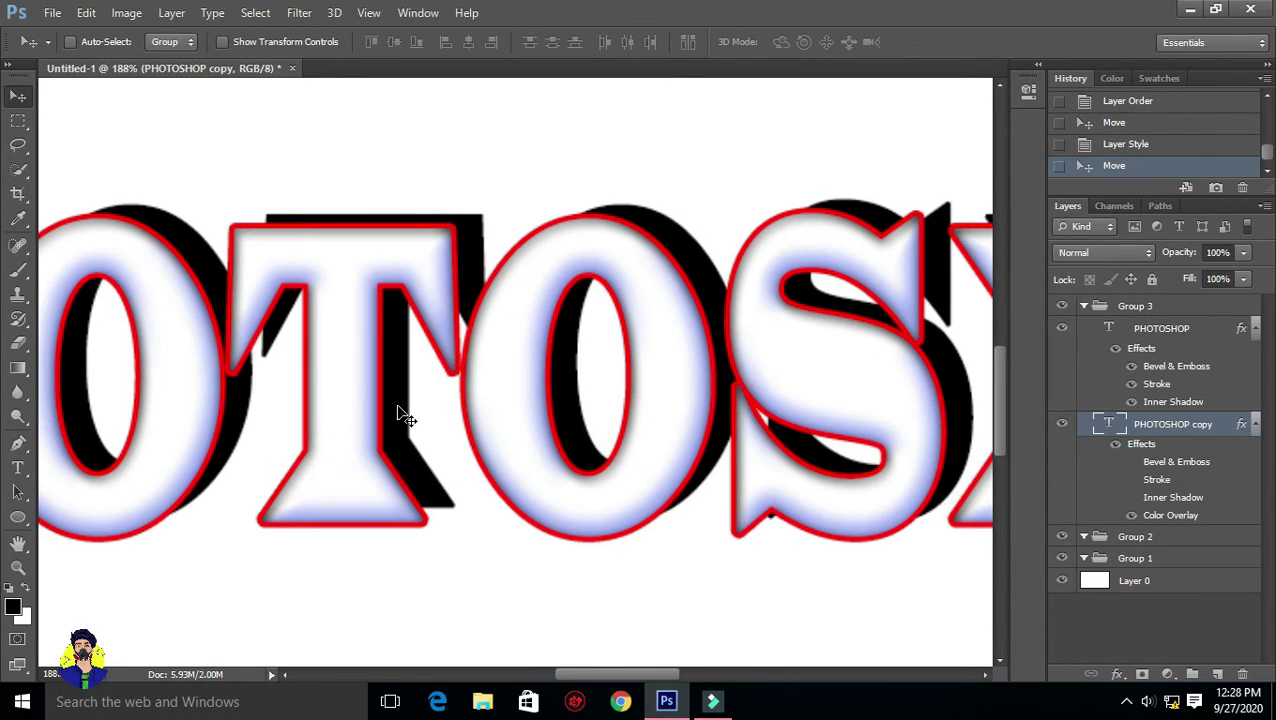
pyautogui.scroll(-2, 397, 413)
pyautogui.scroll(-1, 490, 412)
pyautogui.scroll(3, 484, 408)
pyautogui.scroll(2, 484, 408)
# Make small final nudges so the black copy peeks down-right behind every letter.
pyautogui.moveTo(505, 409); pyautogui.dragTo(497, 408)
pyautogui.scroll(-2, 507, 410)
pyautogui.scroll(2, 513, 421)
pyautogui.scroll(1, 515, 425)
pyautogui.scroll(-1, 520, 427)
pyautogui.scroll(-3, 540, 450)
pyautogui.scroll(-1, 560, 490)
pyautogui.scroll(-1, 583, 530)
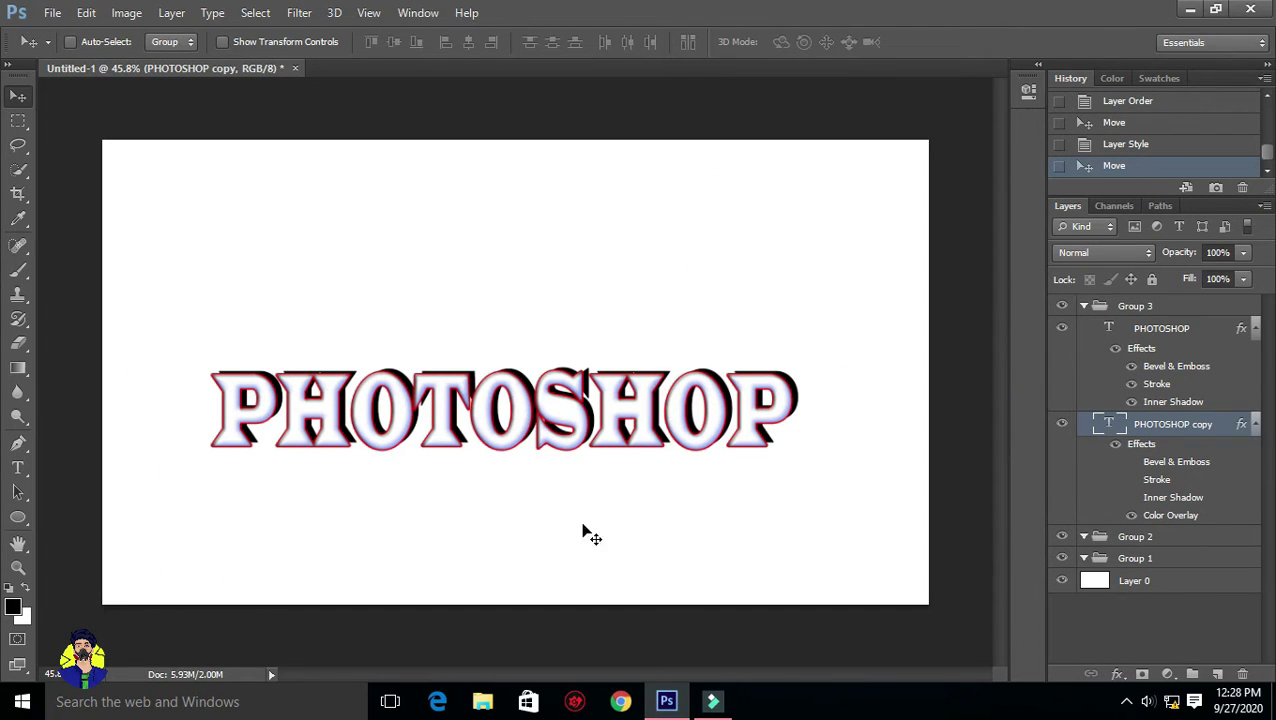
pyautogui.scroll(2, 590, 420)
pyautogui.scroll(1, 698, 413)
pyautogui.moveTo(710, 405); pyautogui.dragTo(717, 371)
pyautogui.scroll(-2, 703, 447)
pyautogui.scroll(-2, 703, 447)
pyautogui.scroll(2, 706, 456)
pyautogui.scroll(1, 672, 427)
pyautogui.scroll(-5, 724, 375)
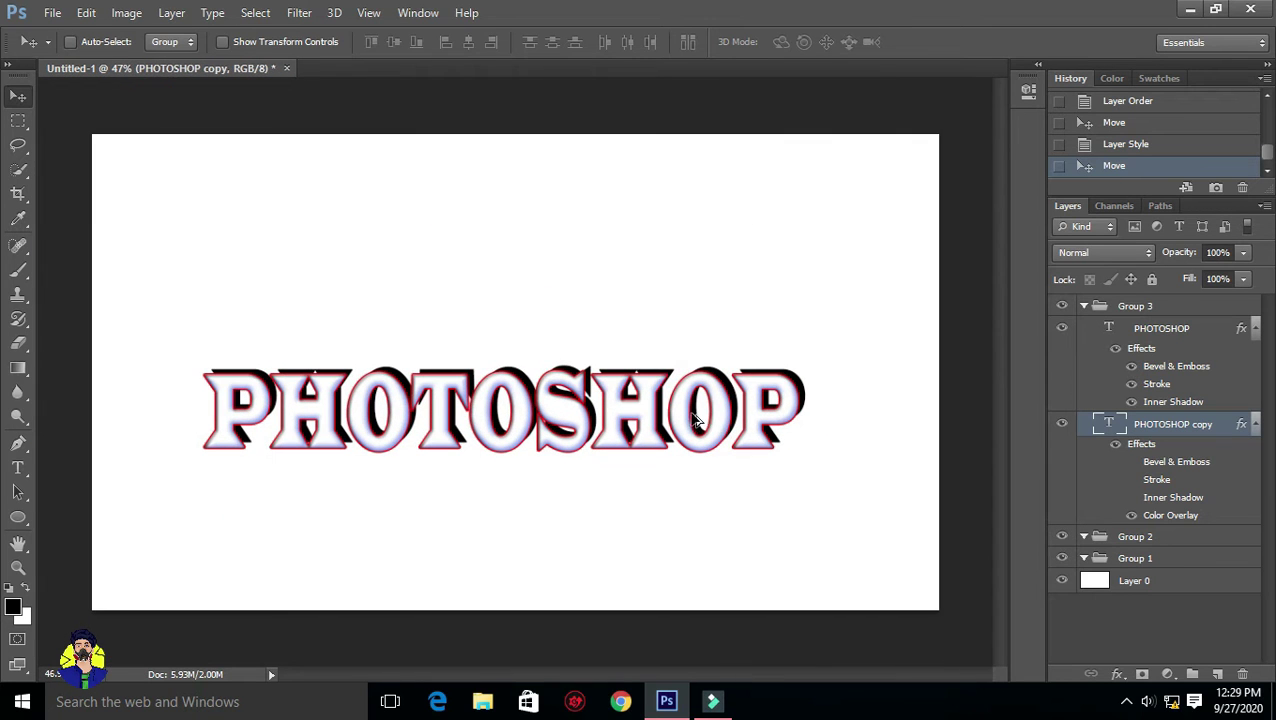
# Draw a black Pen shape bridging the P's top-left corner to its shadow.
pyautogui.click(18, 443)
pyautogui.scroll(3, 222, 361)
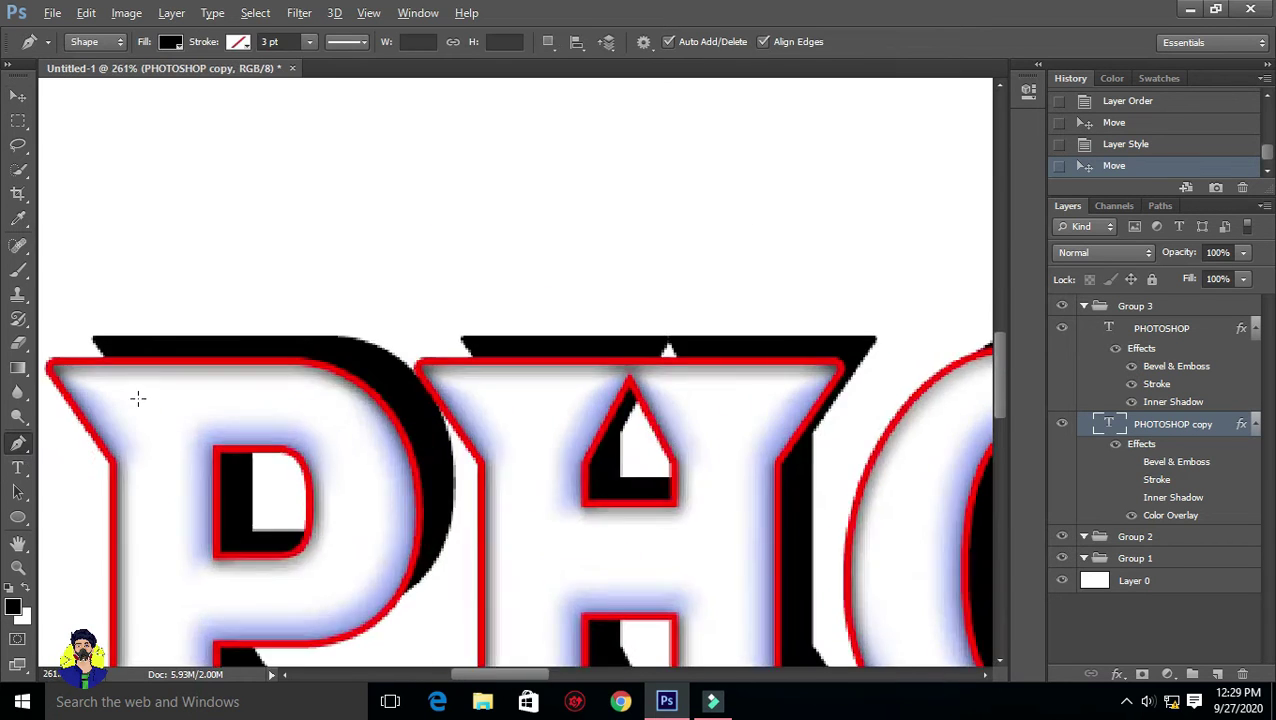
pyautogui.scroll(3, 137, 396)
pyautogui.scroll(2, 350, 367)
pyautogui.scroll(3, 350, 367)
pyautogui.click(344, 325)
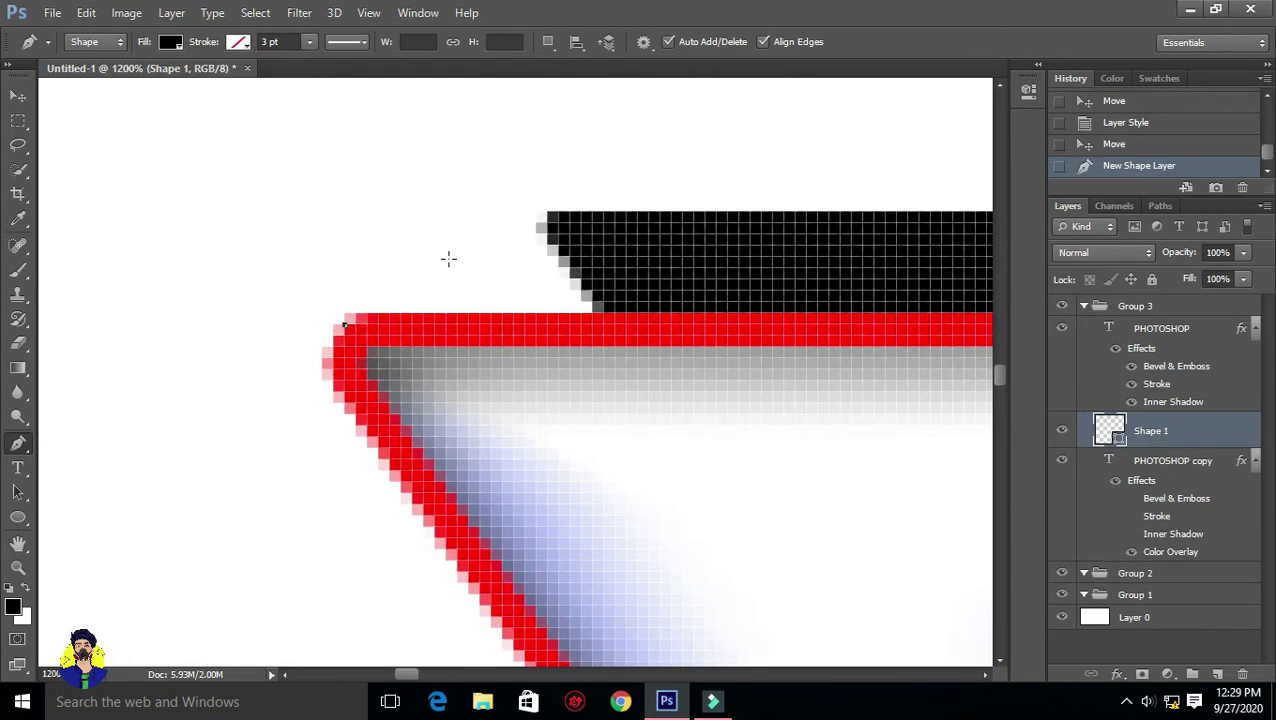
pyautogui.click(549, 213)
pyautogui.click(632, 296)
pyautogui.click(632, 327)
pyautogui.click(344, 325)
# Add a black triangle under the P, pulling a point to fit the shadow.
pyautogui.scroll(-3, 641, 464)
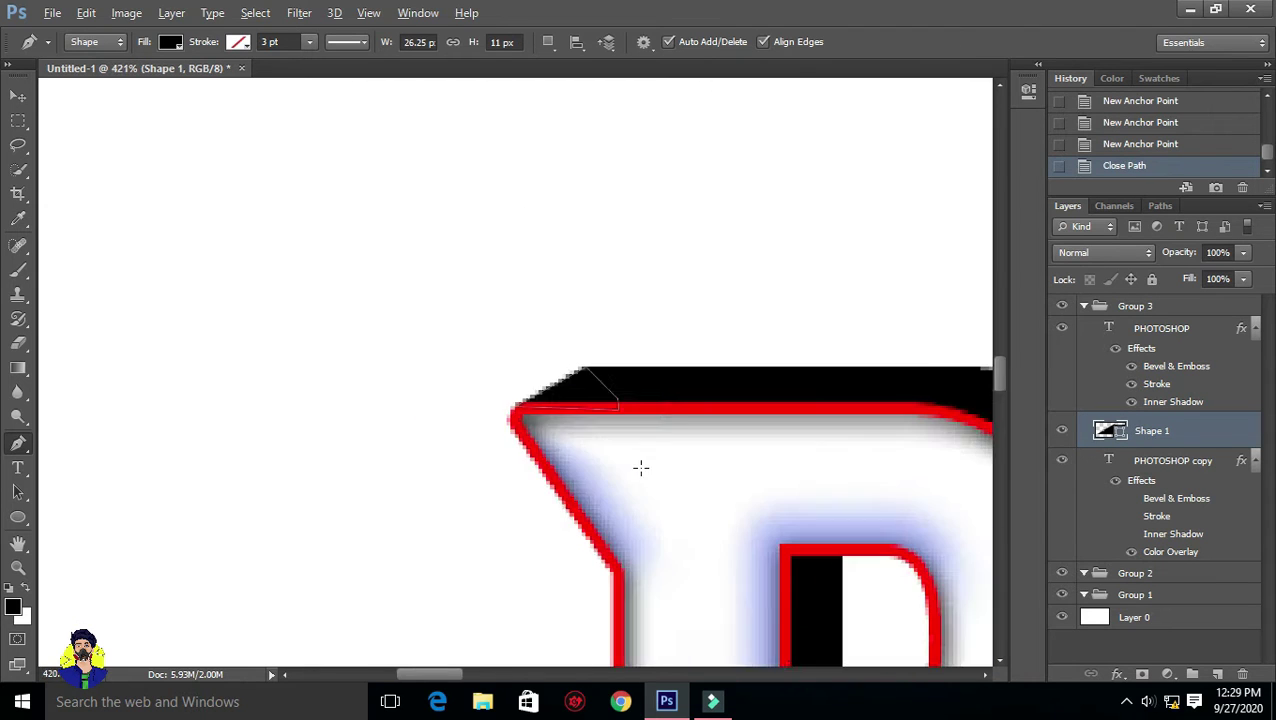
pyautogui.scroll(-2, 600, 560)
pyautogui.moveTo(465, 676); pyautogui.dragTo(495, 672)
pyautogui.scroll(2, 598, 568)
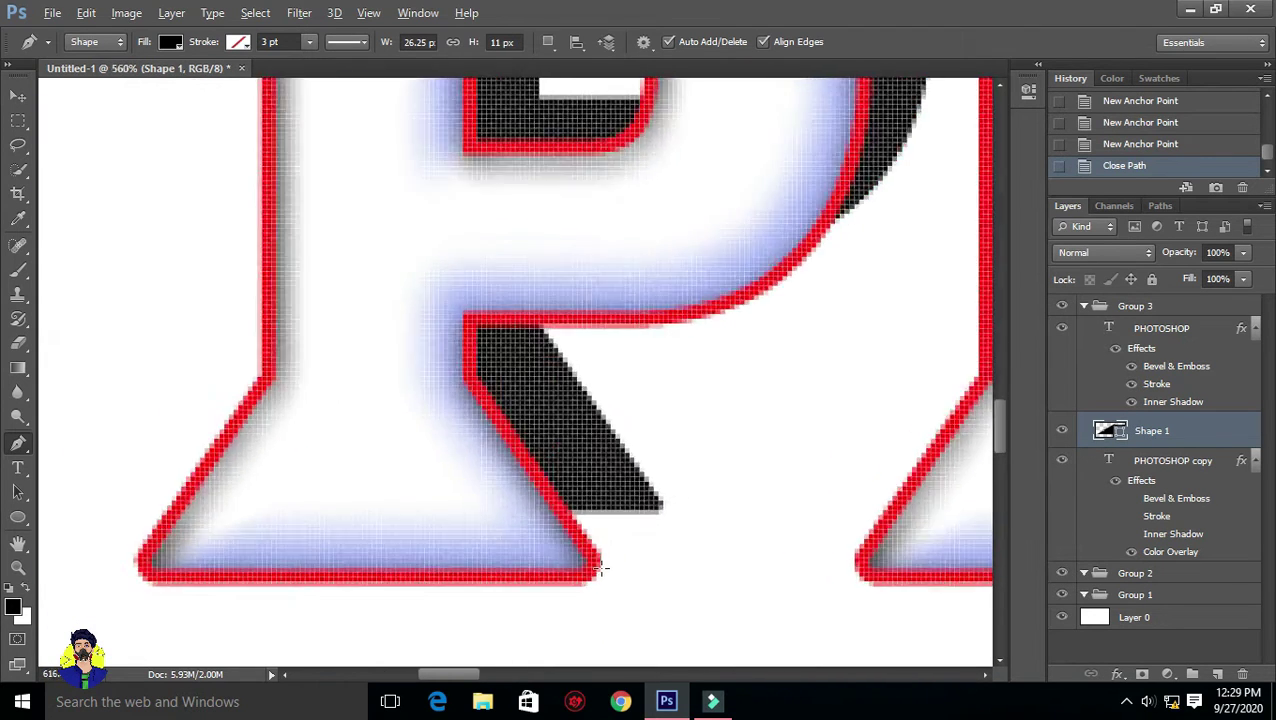
pyautogui.scroll(1, 601, 565)
pyautogui.click(601, 565)
pyautogui.click(714, 459)
pyautogui.click(521, 430)
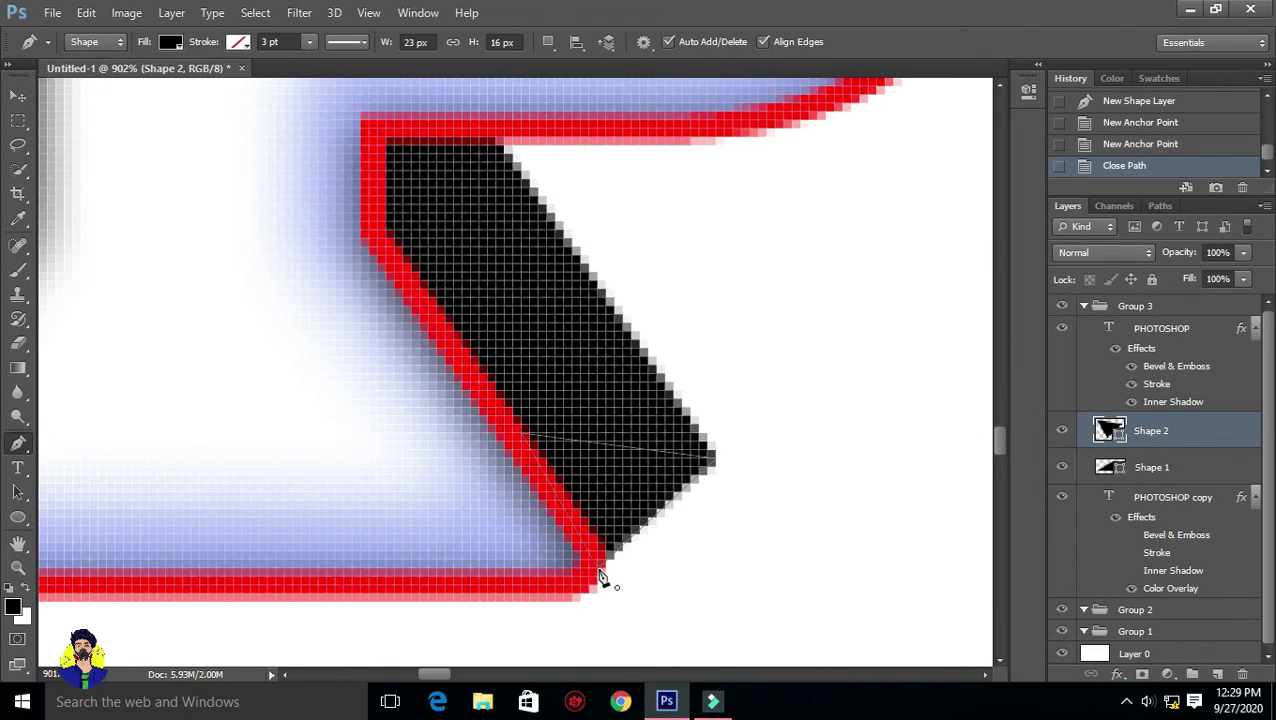
pyautogui.moveTo(657, 512); pyautogui.dragTo(659, 513)
# Draw a black filler shape linking the H's top edge to the shadow above it.
pyautogui.rightClick(18, 443)
pyautogui.click(90, 442)
pyautogui.scroll(-3, 760, 525)
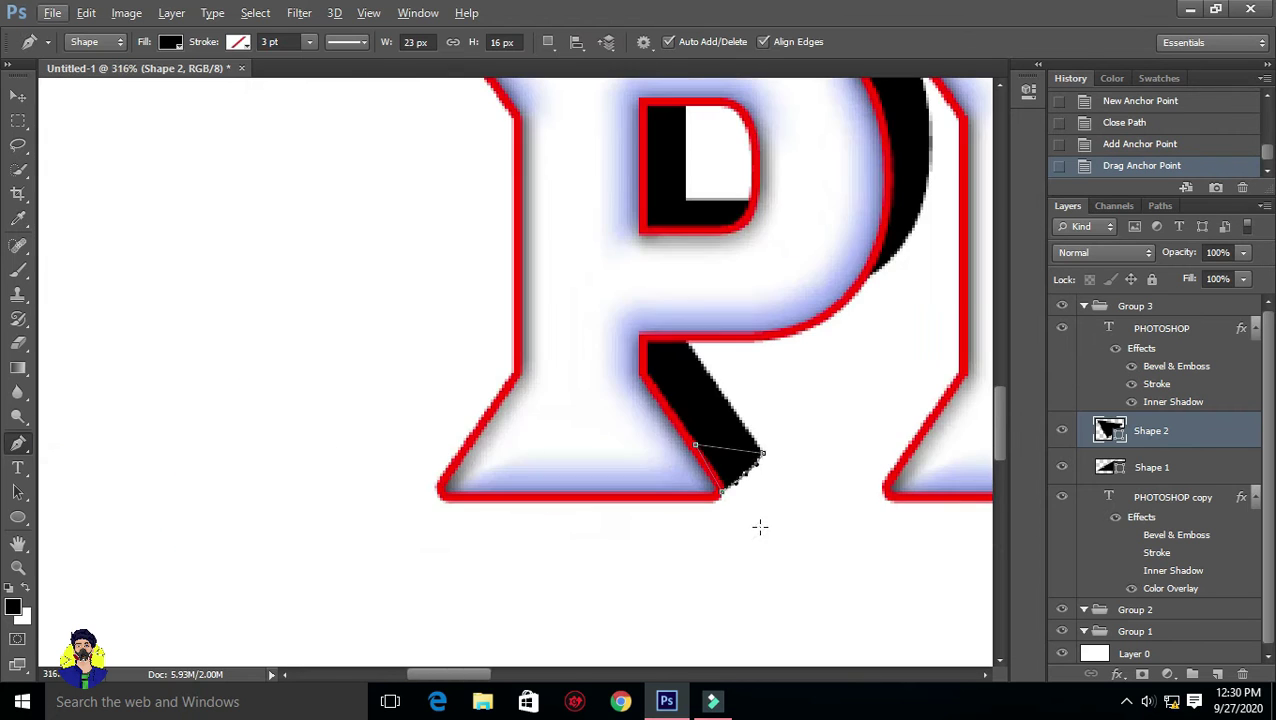
pyautogui.scroll(-1, 769, 421)
pyautogui.scroll(3, 814, 353)
pyautogui.click(676, 263)
pyautogui.click(691, 238)
pyautogui.click(728, 221)
pyautogui.click(760, 227)
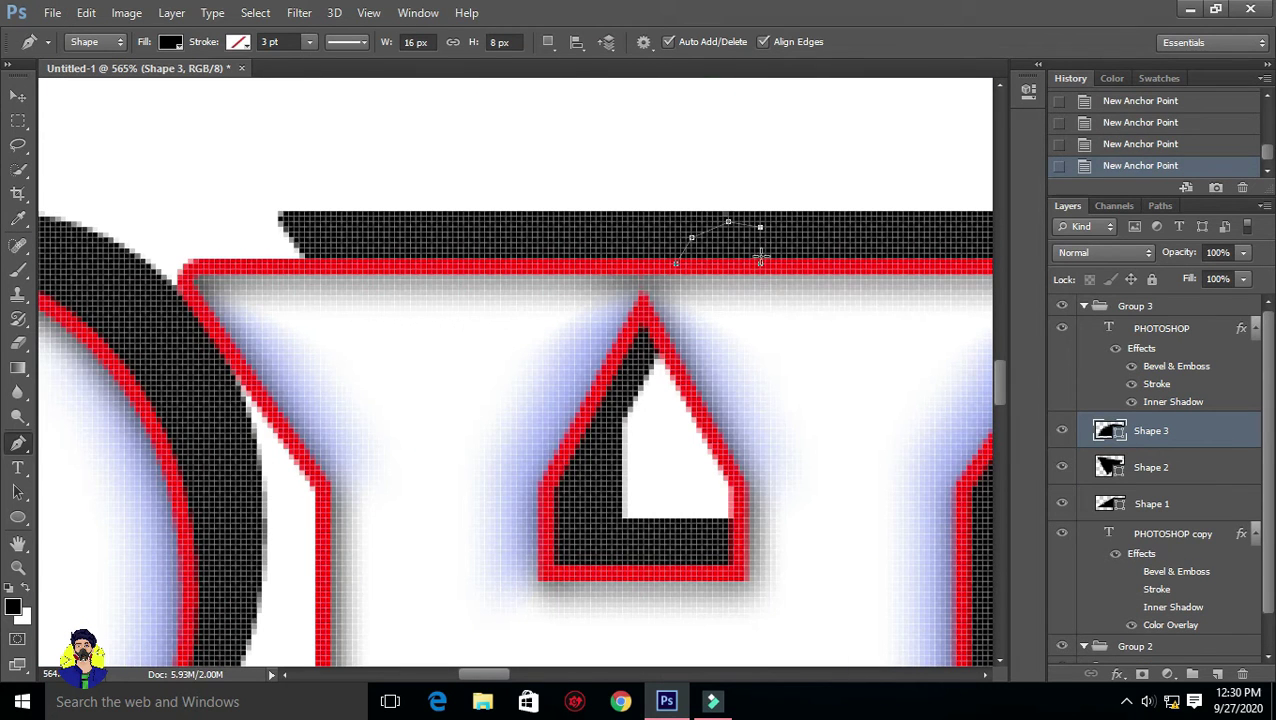
# Fill the H's top-left corner and foot with two black shapes joining the shadow.
pyautogui.click(279, 212)
pyautogui.click(319, 251)
pyautogui.click(190, 264)
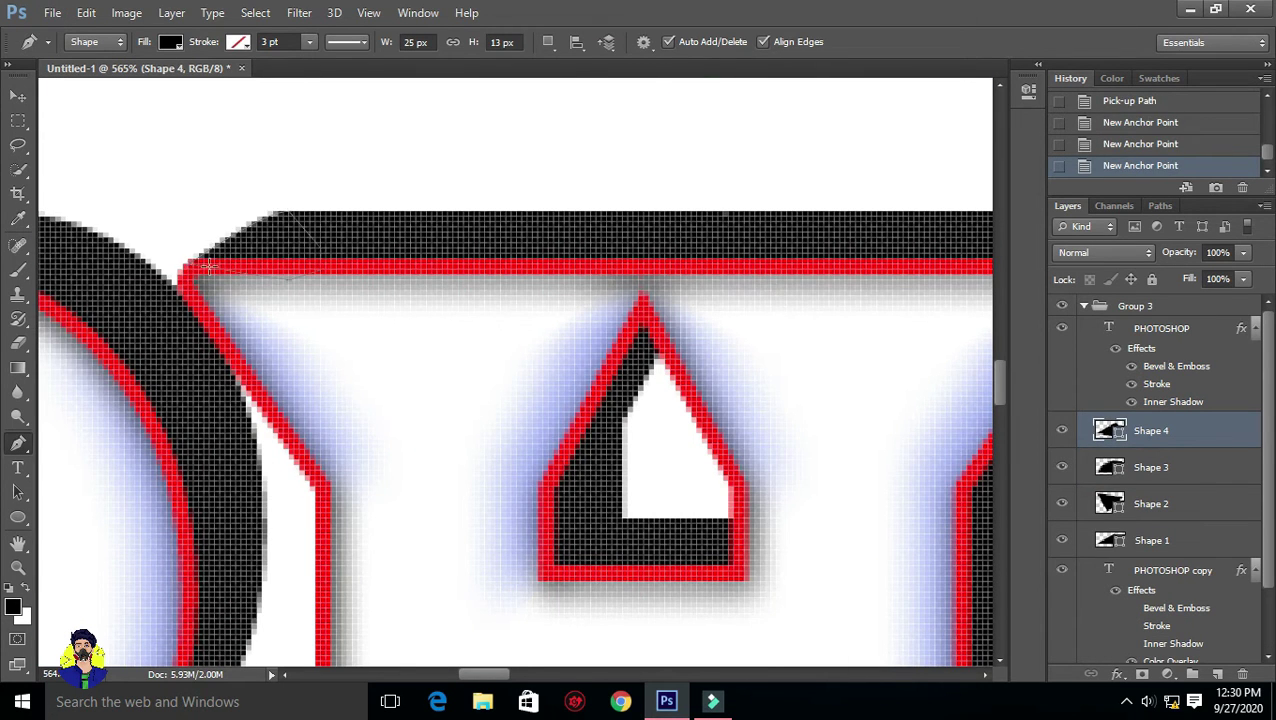
pyautogui.click(279, 212)
pyautogui.scroll(-2, 639, 531)
pyautogui.scroll(2, 639, 531)
pyautogui.click(590, 500)
pyautogui.click(640, 440)
pyautogui.click(590, 500)
# Draw the last black filler shape at the lower letter corner.
pyautogui.scroll(2, 700, 450)
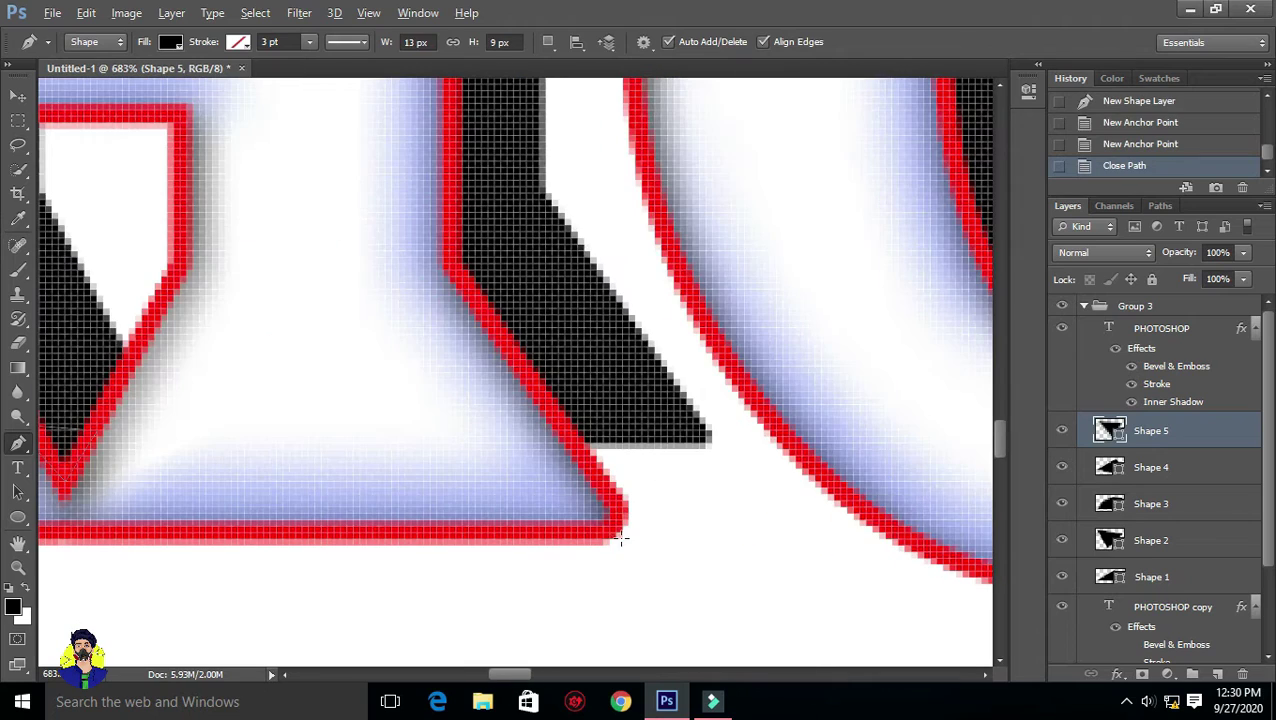
pyautogui.click(622, 519)
pyautogui.click(708, 437)
pyautogui.click(589, 446)
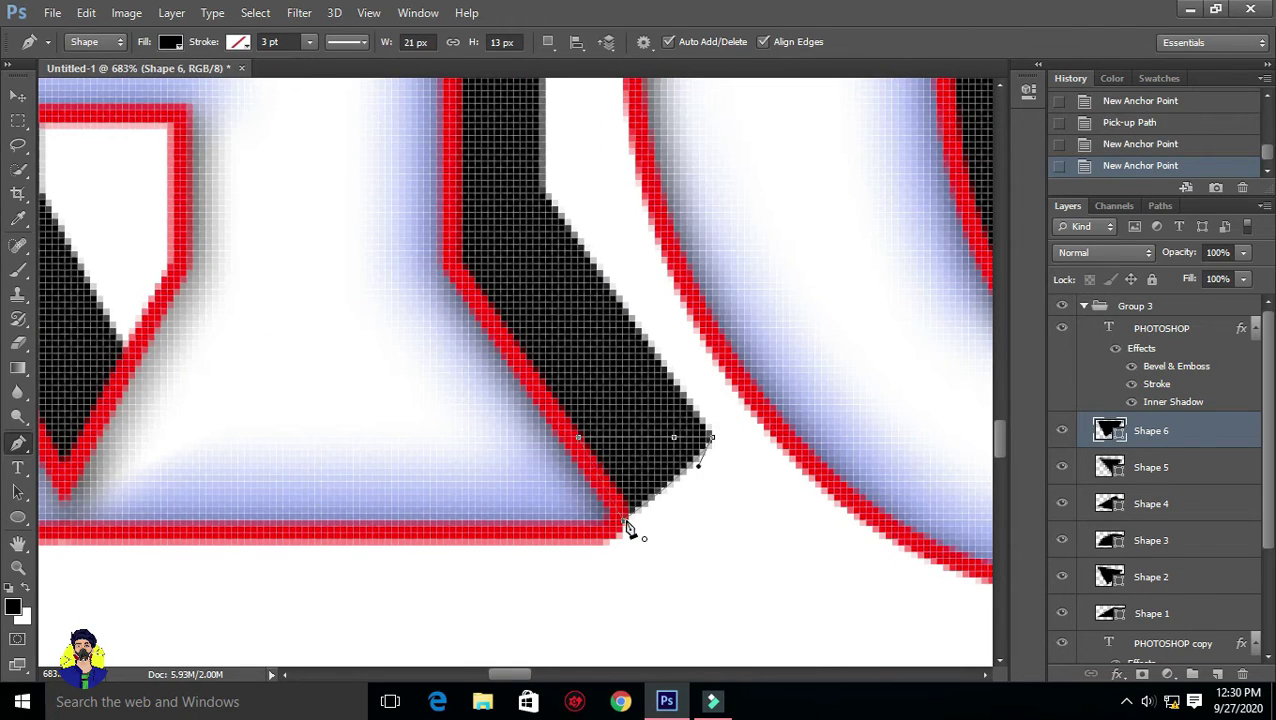
pyautogui.click(622, 519)
pyautogui.scroll(-3, 700, 500)
pyautogui.scroll(4, 760, 520)
# Bend the last filler with Add Anchor Point to match the shadow, then select the topmost shape layer.
pyautogui.click(1140, 122)
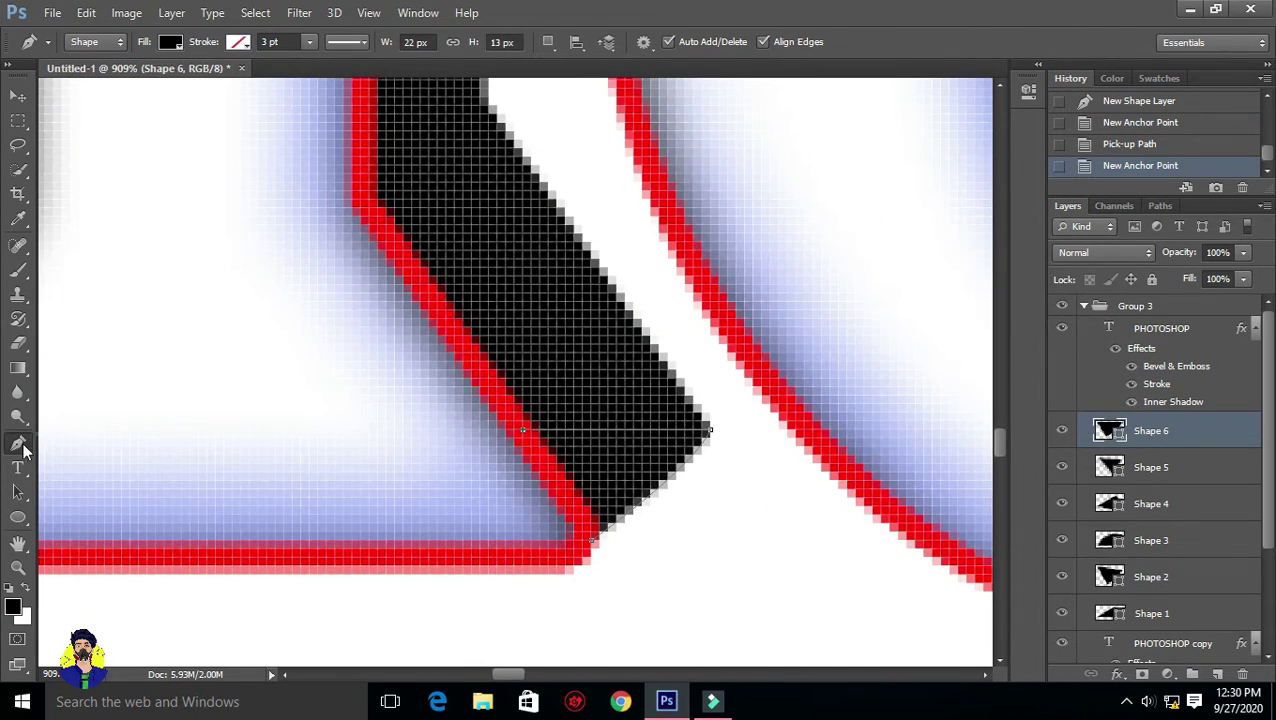
pyautogui.moveTo(595, 535); pyautogui.dragTo(570, 562)
pyautogui.moveTo(683, 479); pyautogui.dragTo(647, 517)
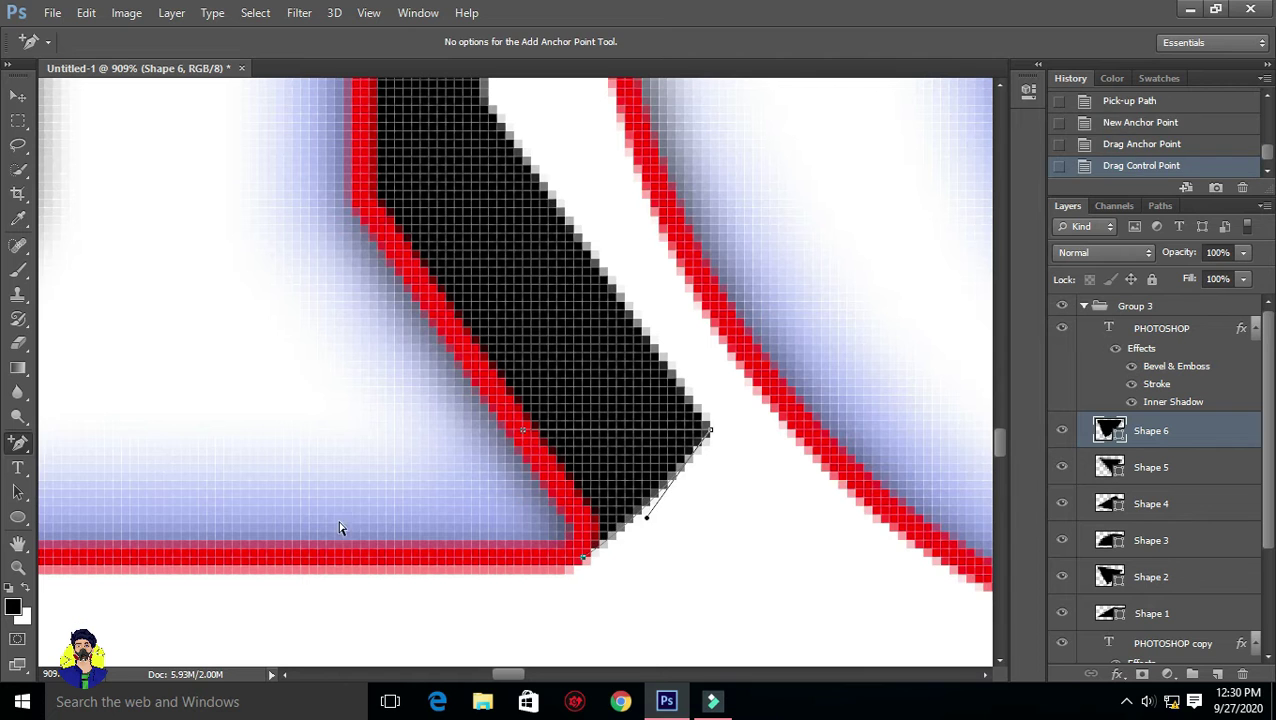
pyautogui.scroll(-5, 524, 430)
pyautogui.scroll(-3, 621, 498)
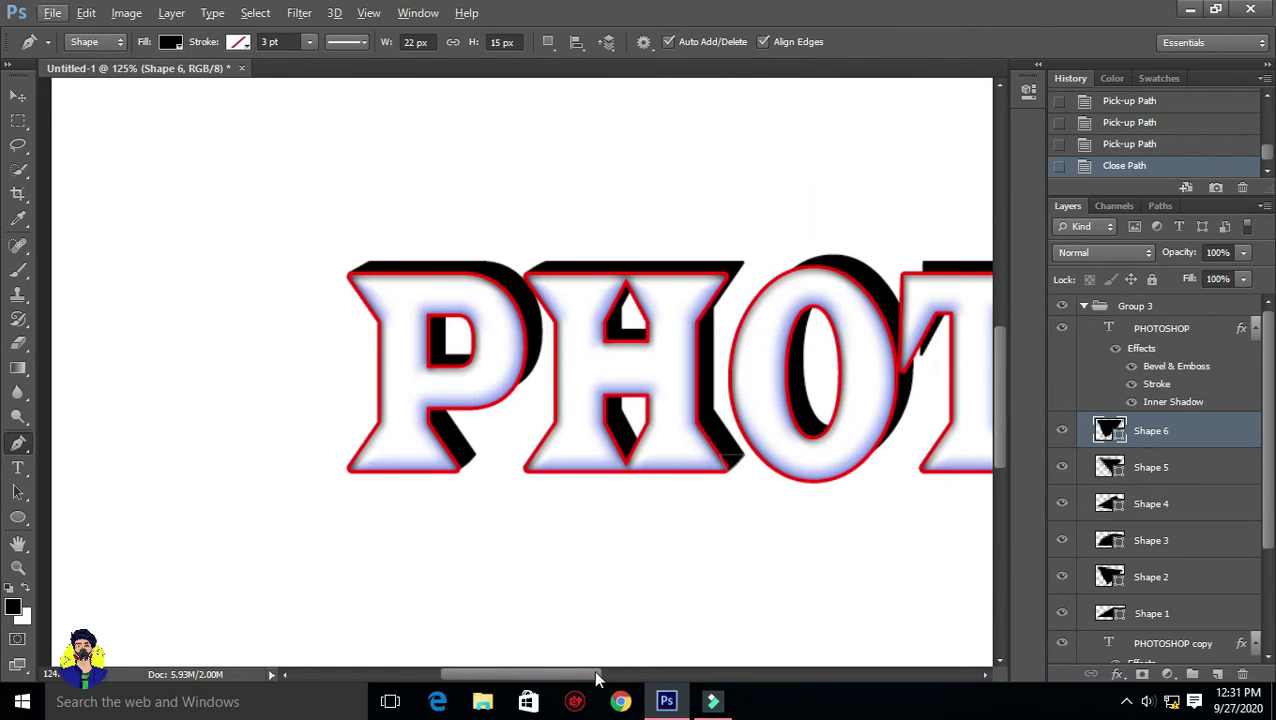
pyautogui.scroll(1, 1130, 150)
pyautogui.scroll(2, 1130, 160)
pyautogui.scroll(-2, 1150, 470)
pyautogui.scroll(2, 1150, 470)
pyautogui.moveTo(600, 674); pyautogui.dragTo(650, 678)
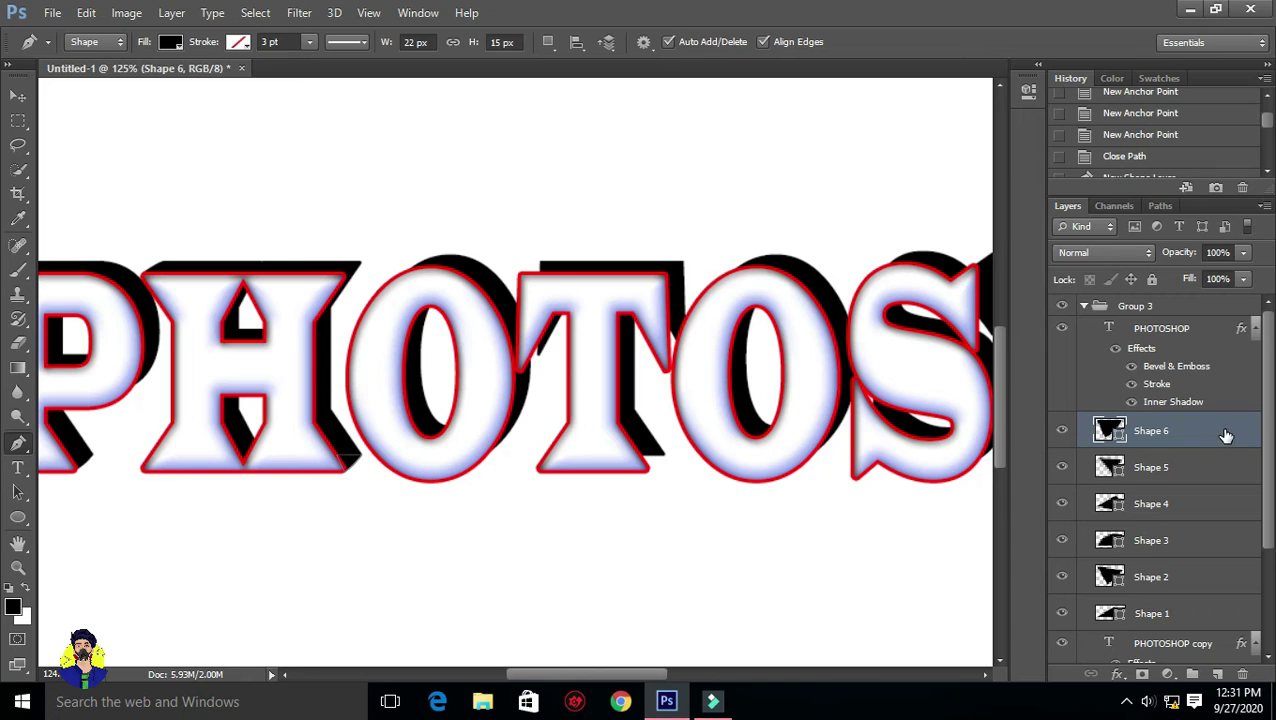
pyautogui.keyDown('shift'); pyautogui.click(1198, 467); pyautogui.keyUp('shift')
pyautogui.scroll(-1, 1195, 540)
# Merge the six filler shape layers into one and set new paths to combine shapes.
pyautogui.keyDown('shift'); pyautogui.click(1192, 532); pyautogui.keyUp('shift')
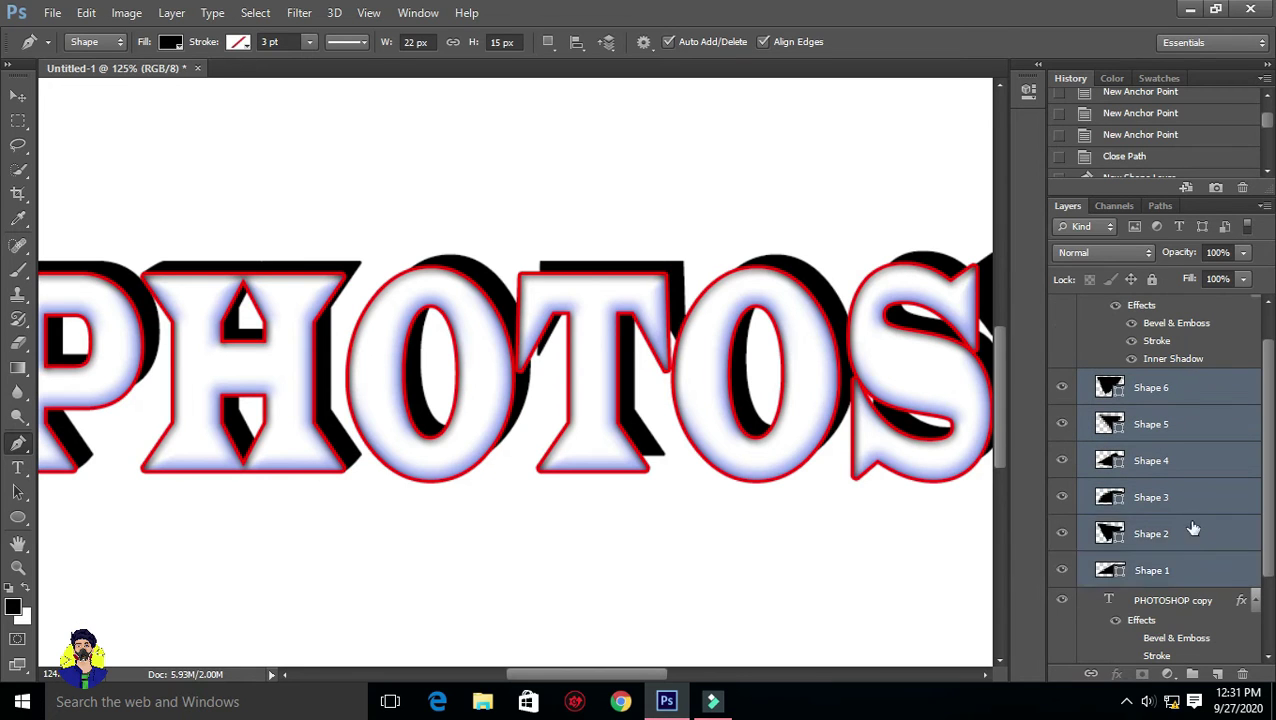
pyautogui.keyDown('shift'); pyautogui.click(1189, 569); pyautogui.keyUp('shift')
pyautogui.rightClick(1189, 525)
pyautogui.click(863, 478)
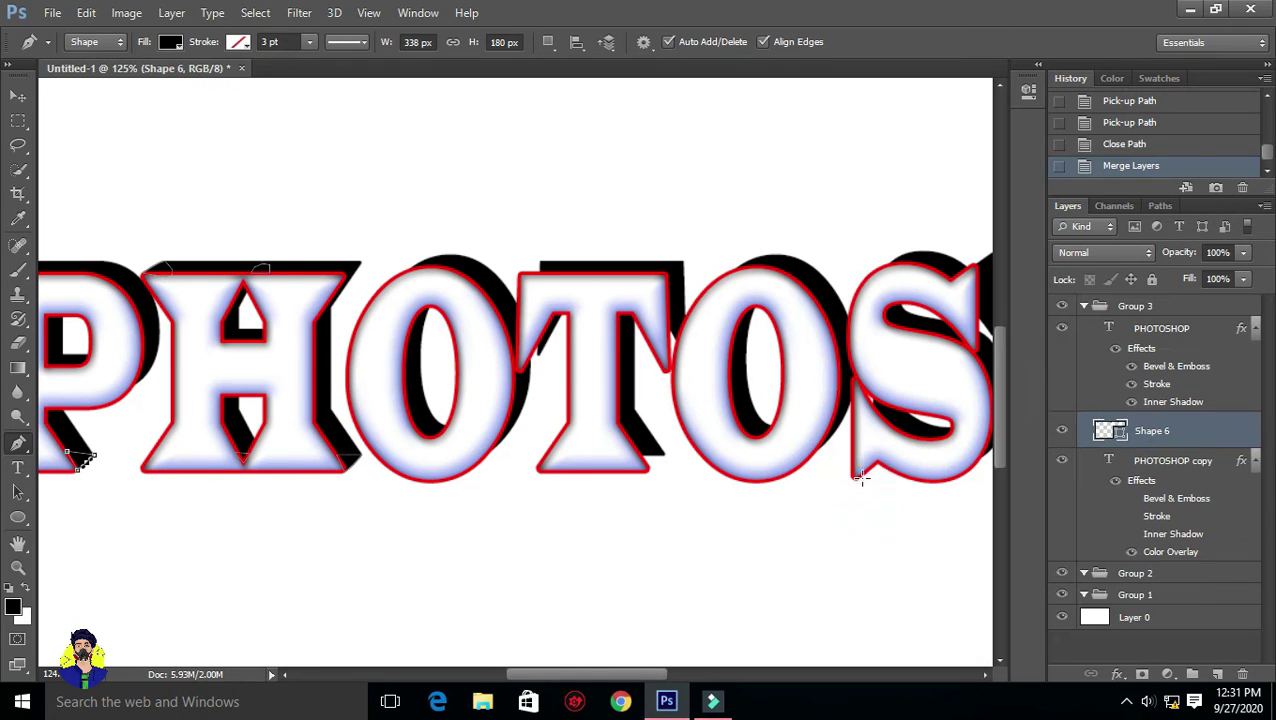
pyautogui.click(548, 41)
pyautogui.click(570, 83)
pyautogui.scroll(1, 443, 448)
pyautogui.scroll(1, 456, 503)
# Draw a curved black filler piece over the O following its outline.
pyautogui.click(456, 503)
pyautogui.scroll(1, 541, 436)
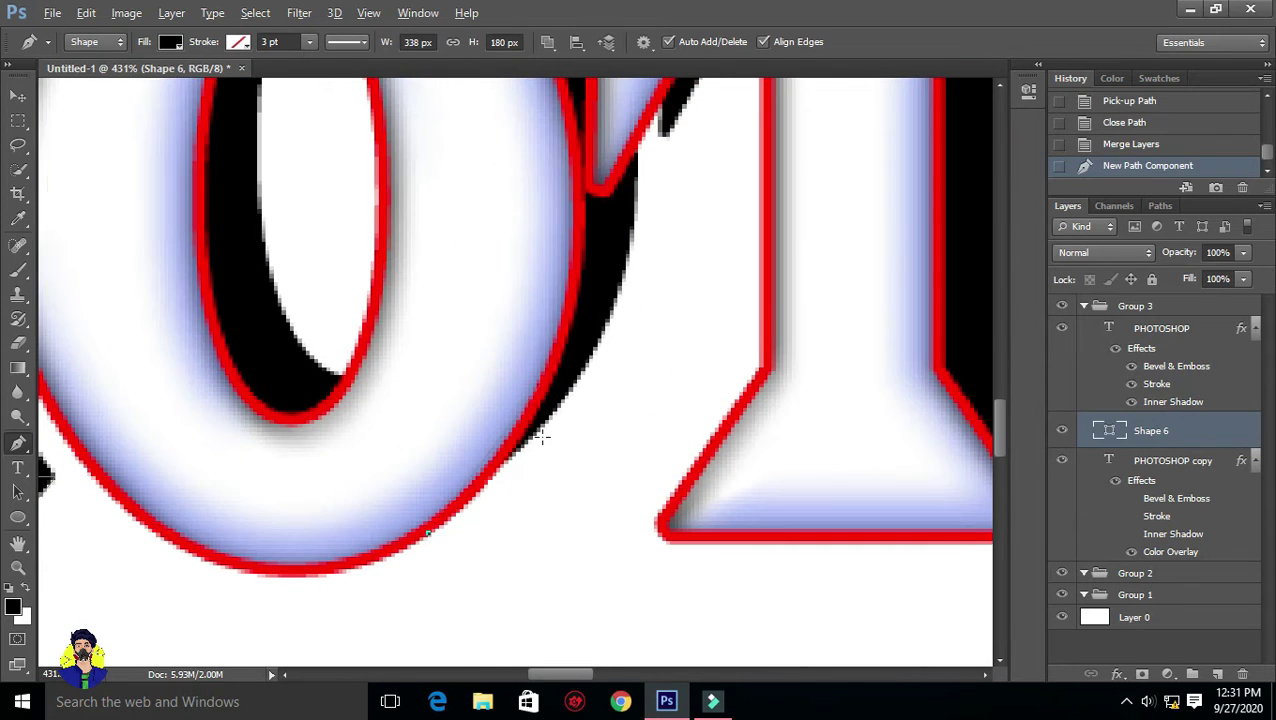
pyautogui.moveTo(672, 117); pyautogui.dragTo(650, 28)
pyautogui.click(305, 447)
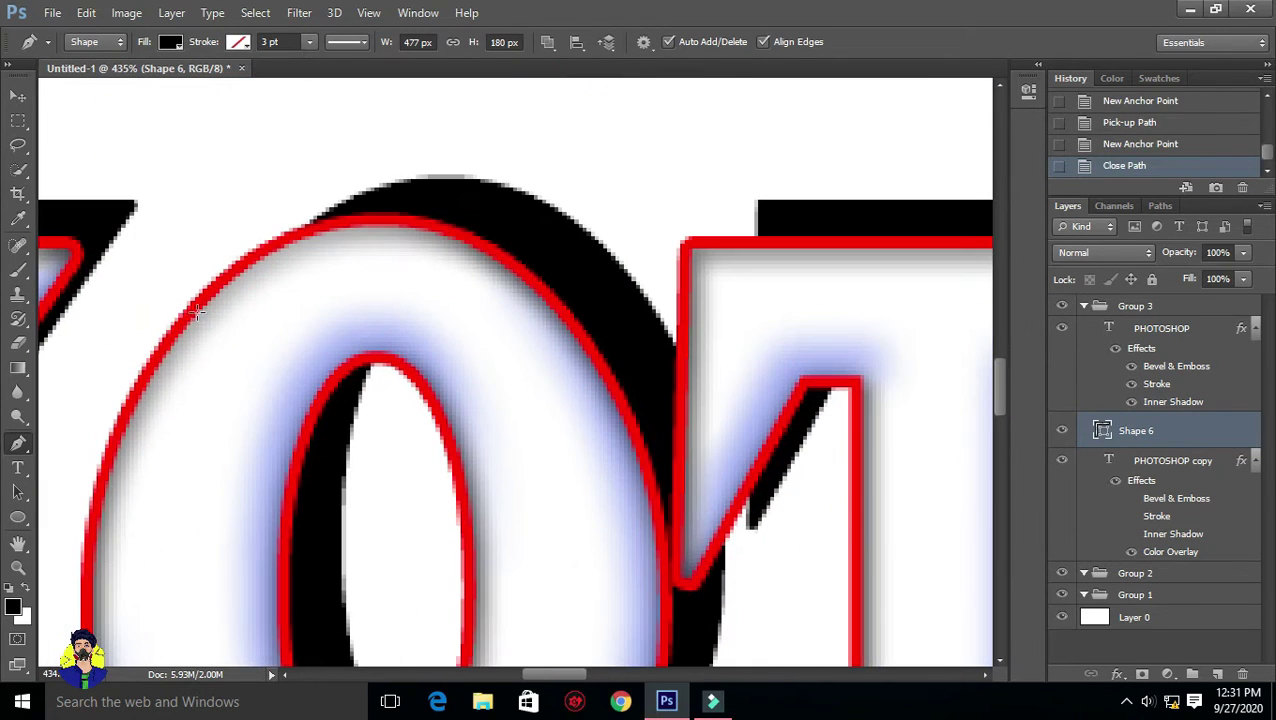
pyautogui.moveTo(500, 195); pyautogui.dragTo(590, 194)
pyautogui.click(182, 327)
pyautogui.scroll(1, 325, 360)
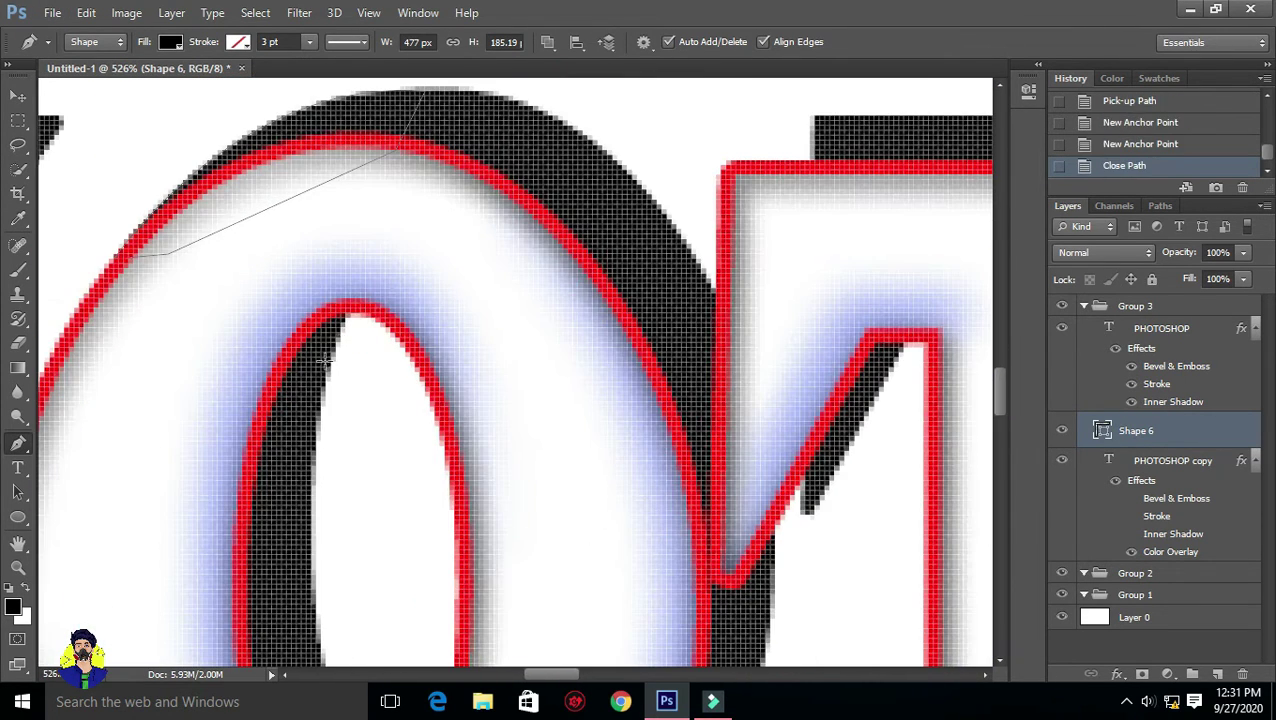
pyautogui.click(335, 376)
# Add a curved filler piece fitting the shadow's lower corner.
pyautogui.scroll(-5, 335, 376)
pyautogui.scroll(6, 733, 495)
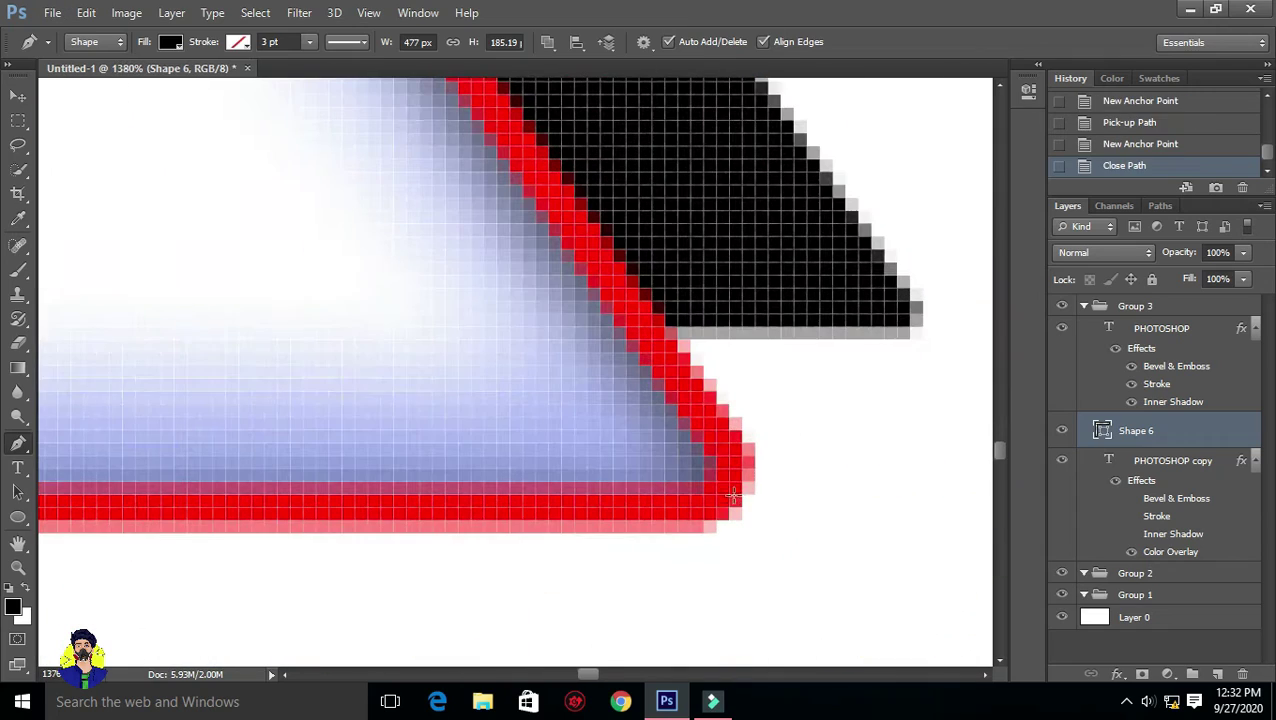
pyautogui.moveTo(925, 297)
pyautogui.mouseDown()
pyautogui.moveTo(940, 341)
pyautogui.moveTo(897, 321)
pyautogui.mouseUp()
pyautogui.click(729, 494)
pyautogui.scroll(-5, 735, 504)
pyautogui.scroll(5, 538, 336)
# Fill the shadow gap at the T's inner corner with a closed patch.
pyautogui.click(595, 256)
pyautogui.click(439, 431)
pyautogui.scroll(-5, 429, 373)
pyautogui.scroll(5, 433, 447)
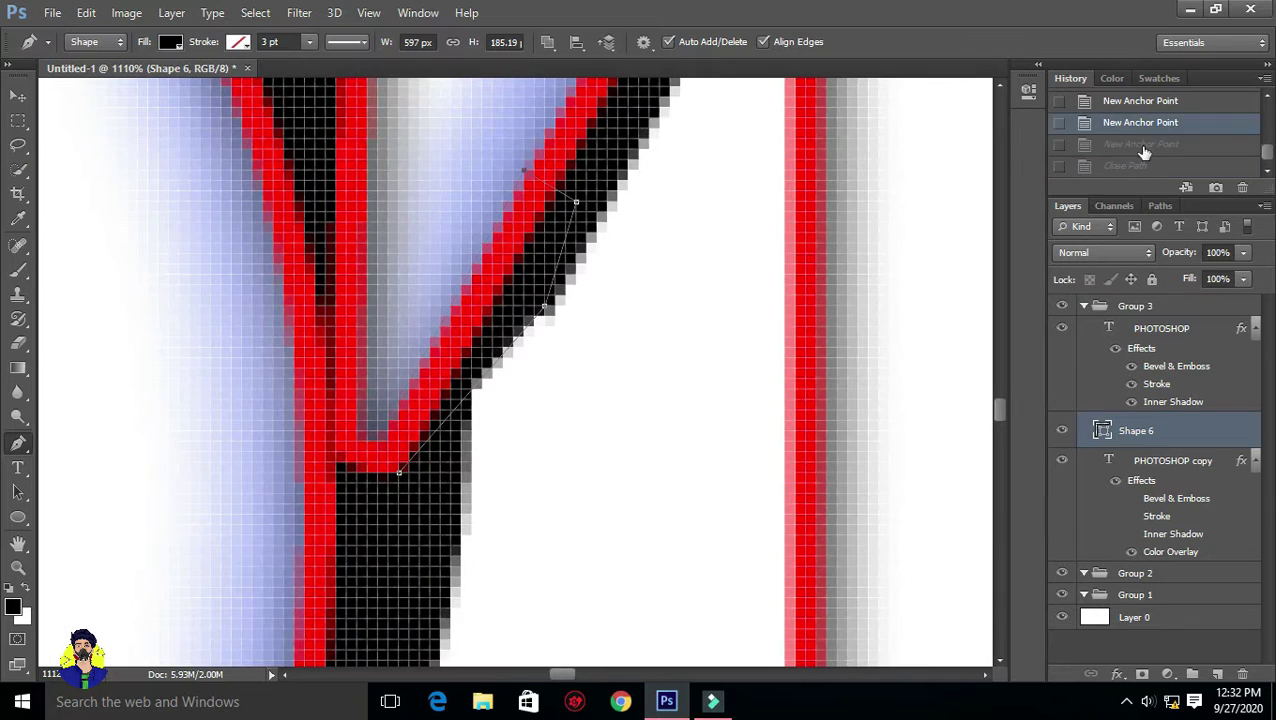
pyautogui.click(1147, 125)
pyautogui.click(609, 212)
pyautogui.click(525, 240)
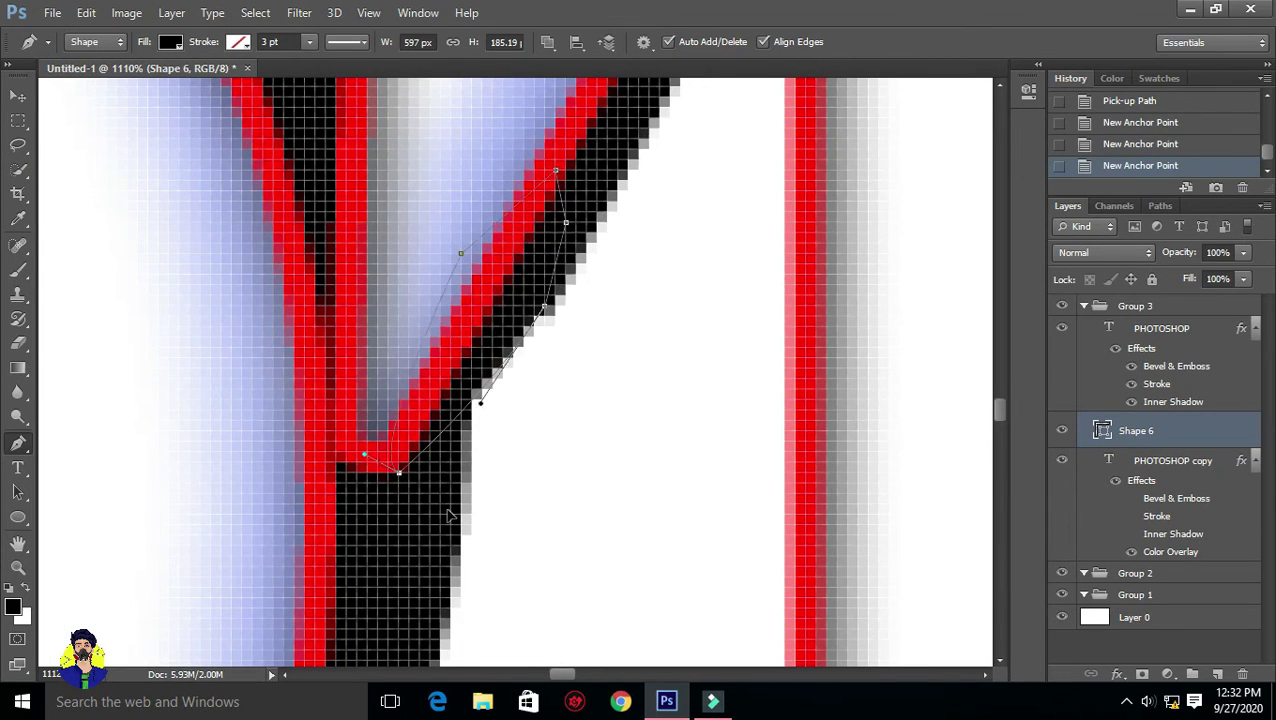
pyautogui.click(399, 472)
pyautogui.scroll(-2, 395, 478)
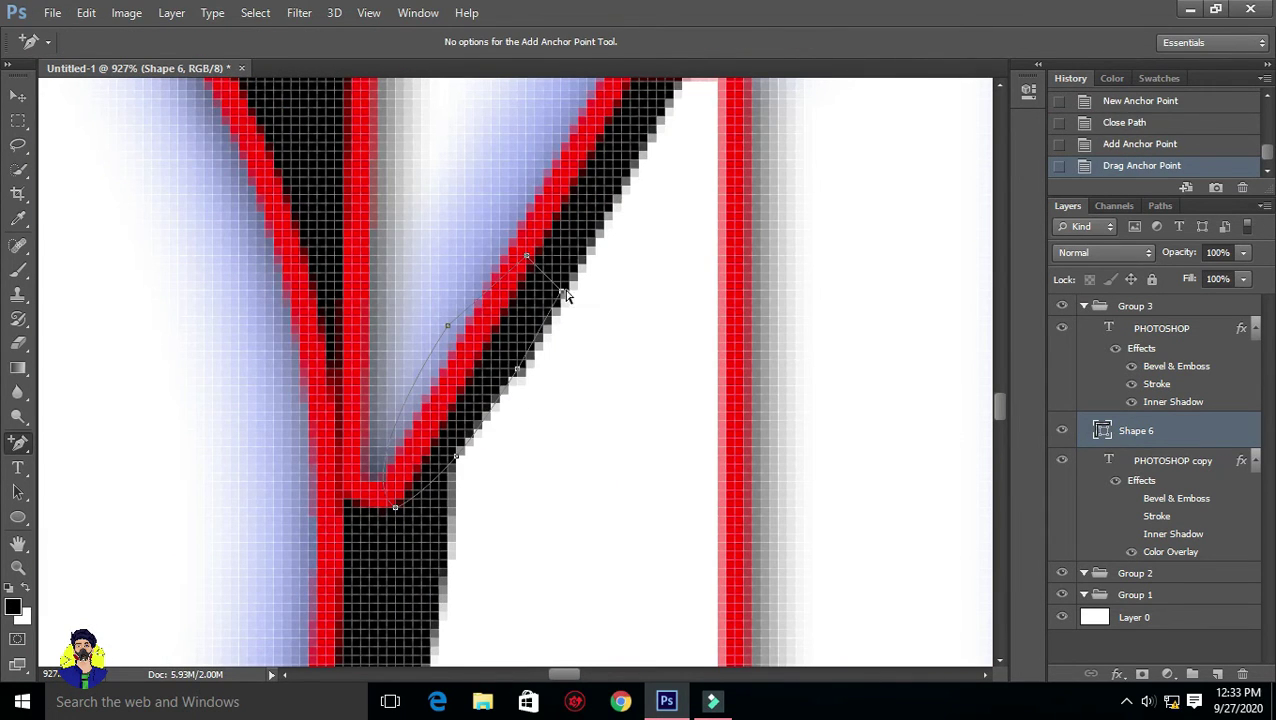
pyautogui.scroll(-3, 397, 515)
# Close a four-point shadow patch along the letter edge.
pyautogui.press('p')
pyautogui.scroll(5, 430, 250)
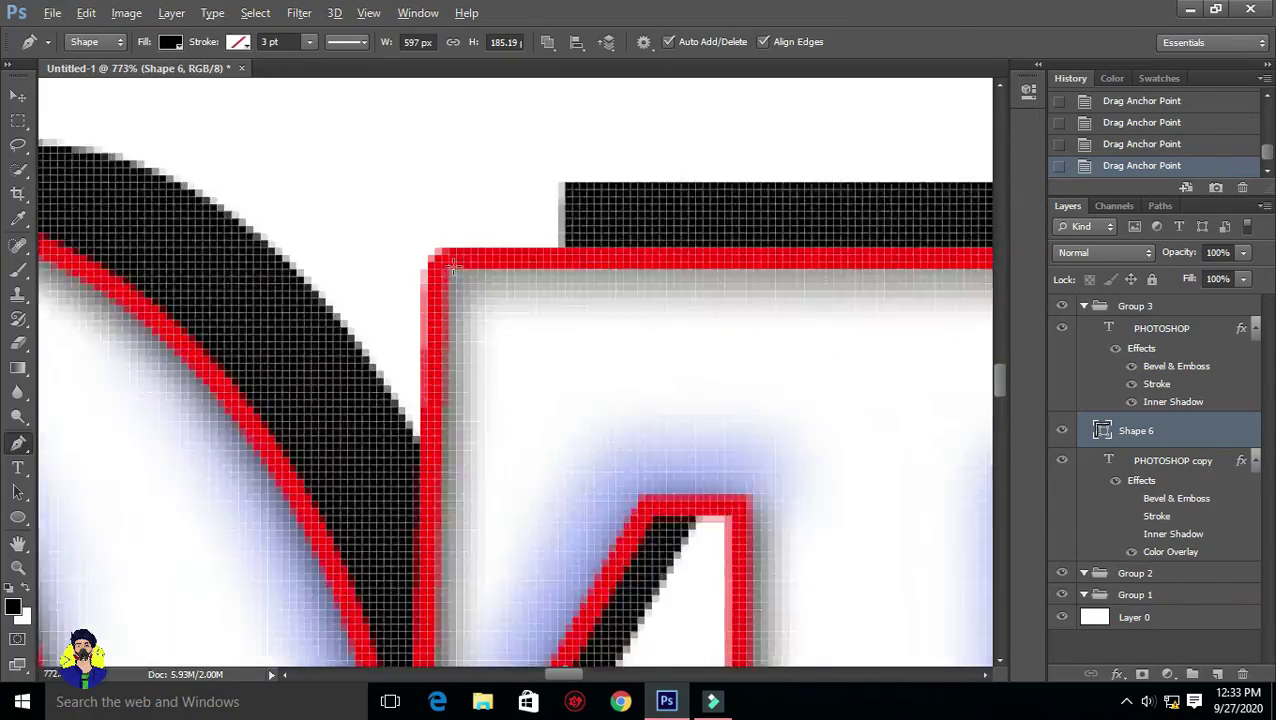
pyautogui.click(427, 244)
pyautogui.click(658, 117)
pyautogui.click(684, 232)
pyautogui.click(427, 244)
pyautogui.scroll(-5, 618, 419)
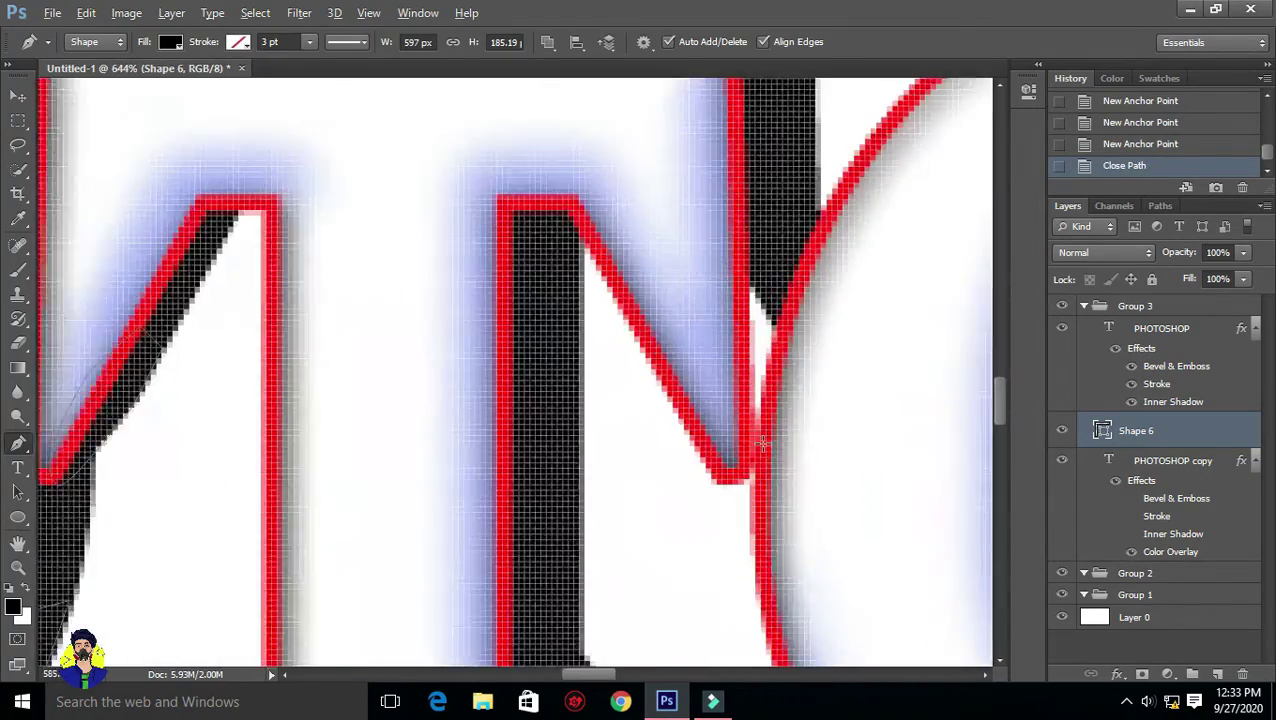
pyautogui.scroll(-4, 722, 512)
pyautogui.scroll(-2, 604, 455)
pyautogui.scroll(5, 513, 399)
# Patch the gap between the O and S shadows.
pyautogui.click(513, 399)
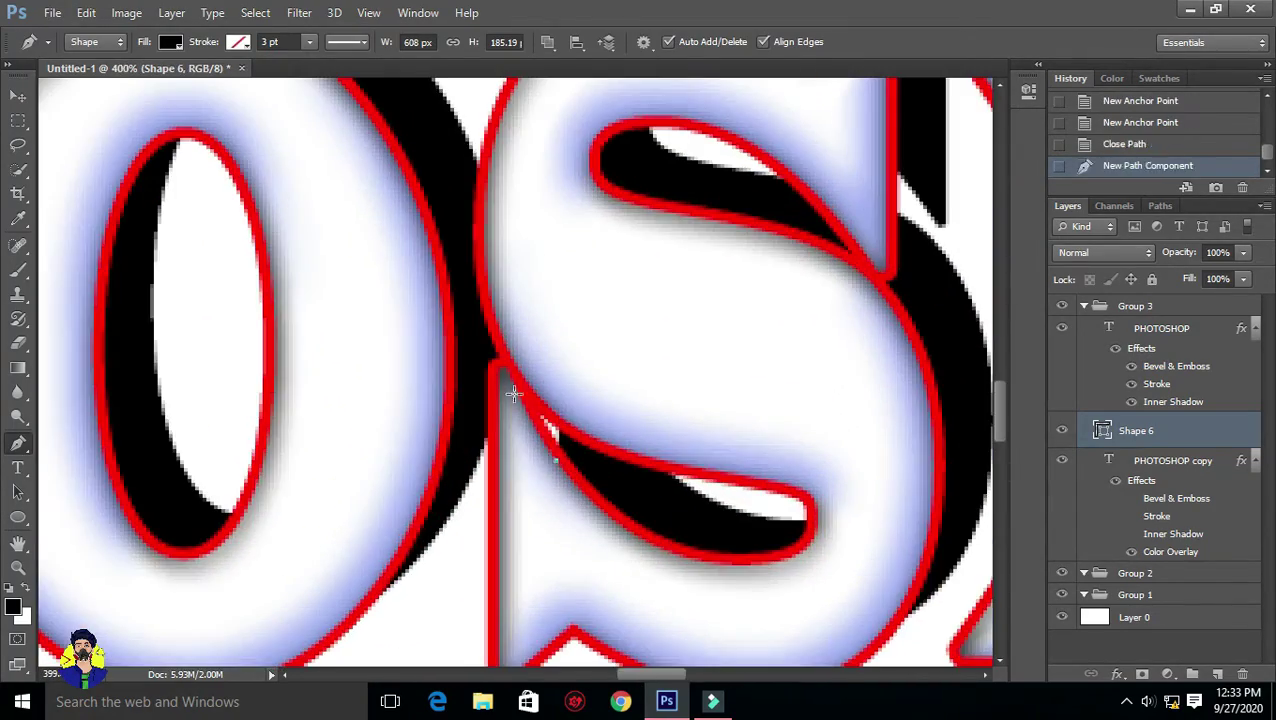
pyautogui.click(560, 440)
pyautogui.click(604, 490)
pyautogui.scroll(3, 737, 390)
# Fill the notch above the S with a closed shadow patch.
pyautogui.click(737, 200)
pyautogui.scroll(-3, 737, 200)
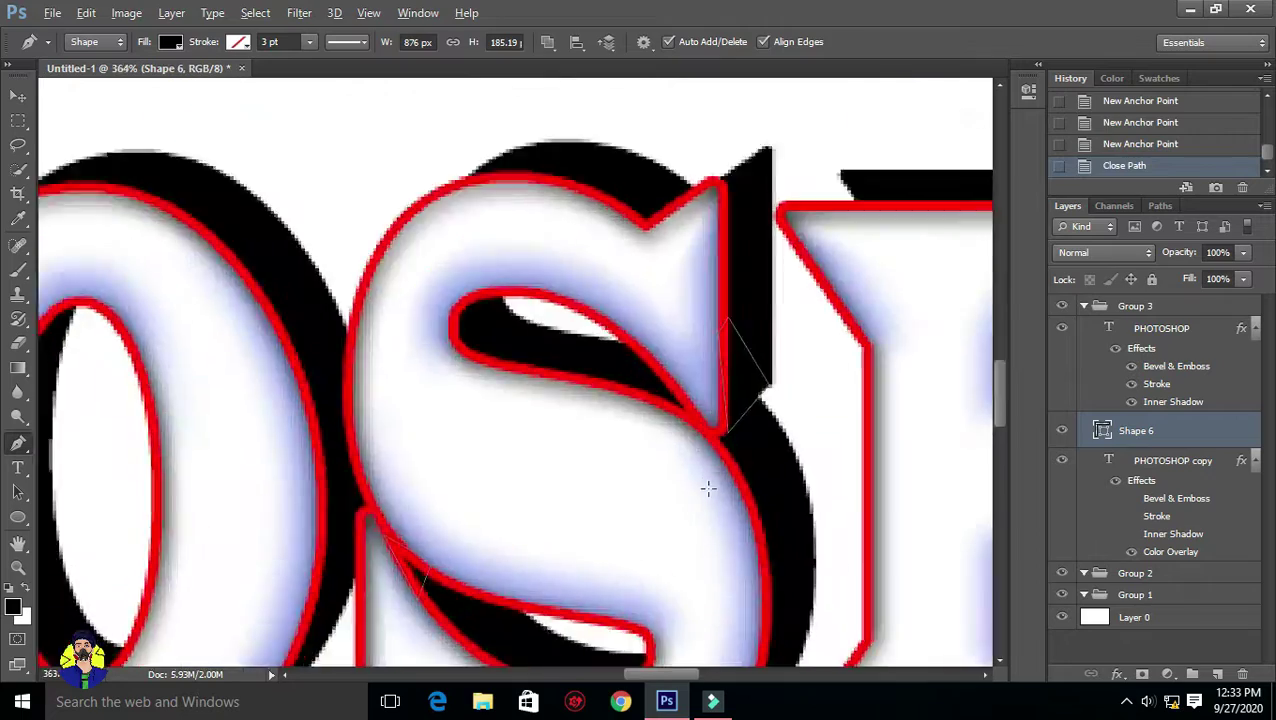
pyautogui.scroll(2, 700, 250)
pyautogui.scroll(2, 700, 250)
pyautogui.click(732, 267)
pyautogui.click(820, 163)
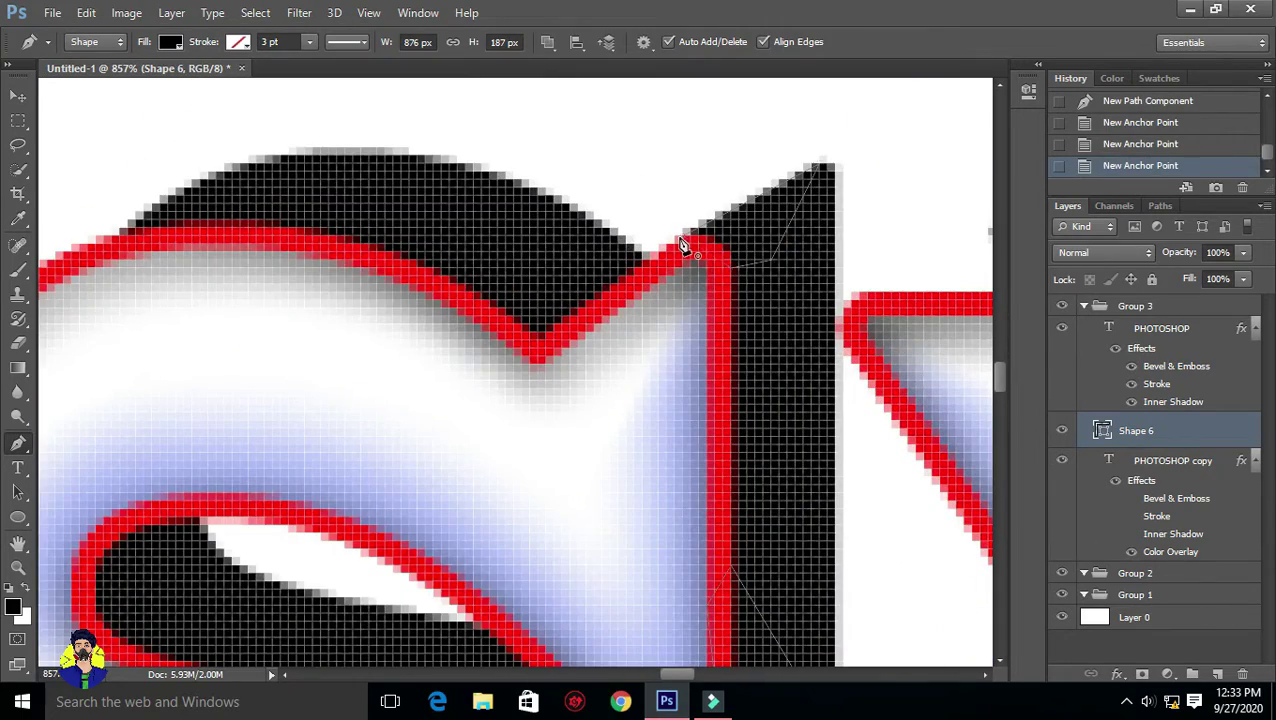
pyautogui.click(681, 245)
pyautogui.scroll(-4, 681, 245)
pyautogui.scroll(2, 620, 450)
pyautogui.scroll(2, 620, 450)
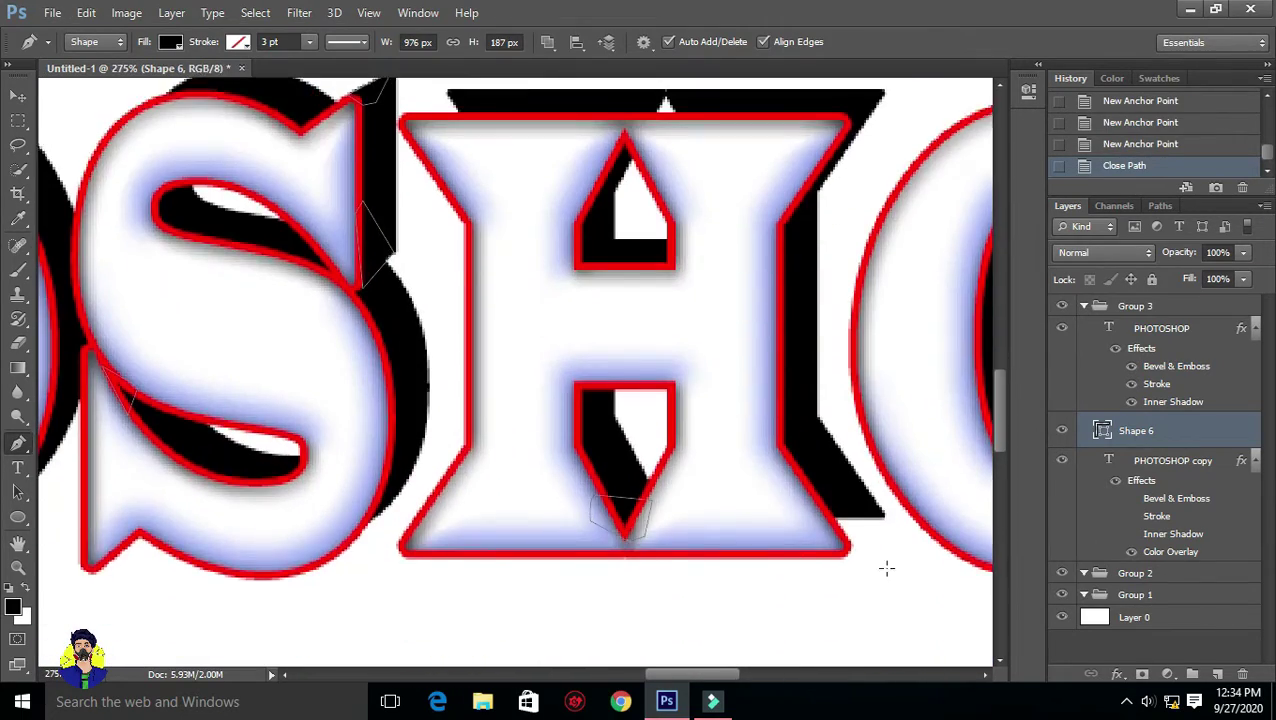
# Add a black triangle patch at the H's bottom-right corner.
pyautogui.click(851, 551)
pyautogui.scroll(2, 851, 551)
pyautogui.scroll(2, 704, 432)
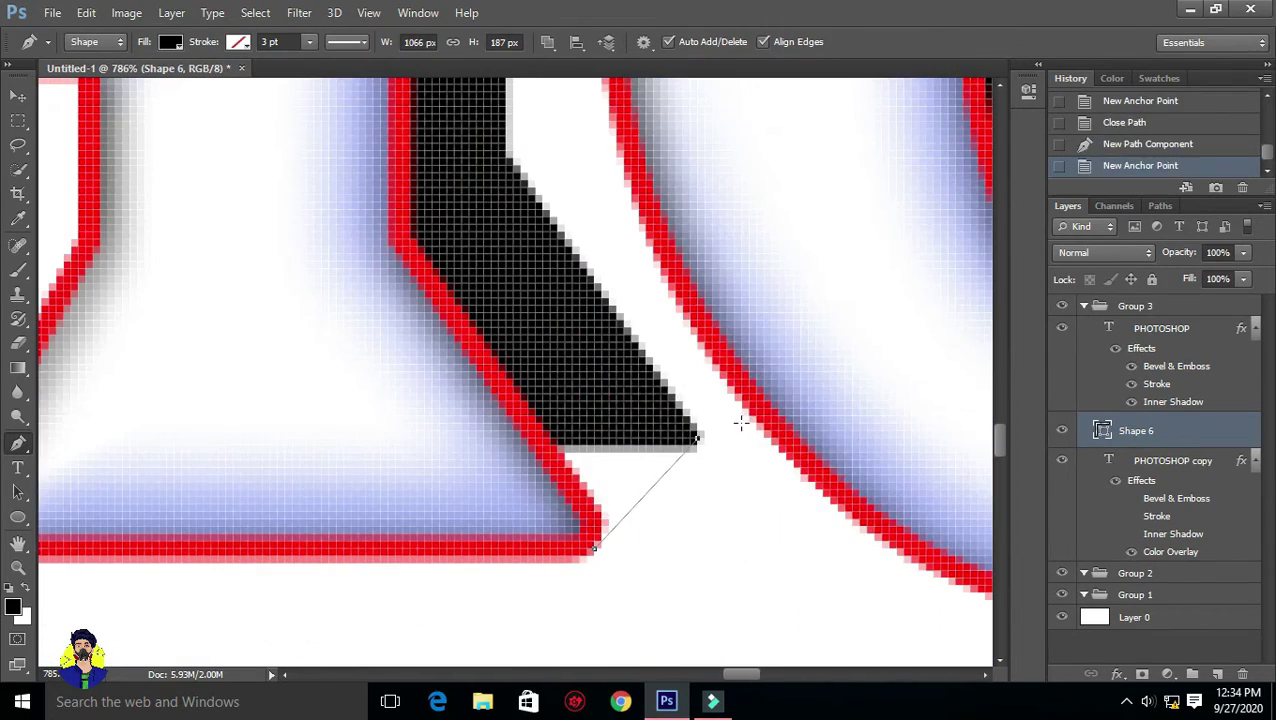
pyautogui.click(530, 426)
pyautogui.click(697, 437)
pyautogui.scroll(-1, 571, 548)
pyautogui.click(641, 503)
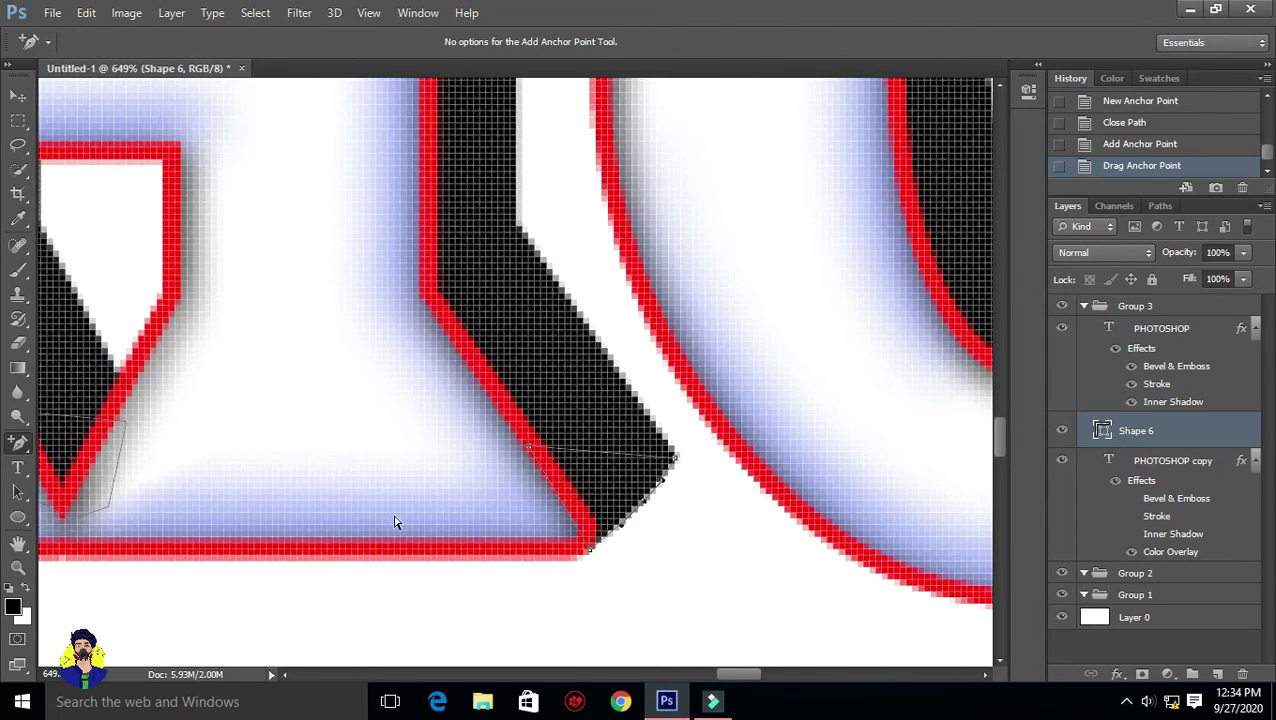
# Draw a six-point shadow patch along the letters' top edge.
pyautogui.press('p')
pyautogui.scroll(-3, 395, 521)
pyautogui.scroll(3, 763, 199)
pyautogui.click(705, 213)
pyautogui.click(735, 165)
pyautogui.click(762, 212)
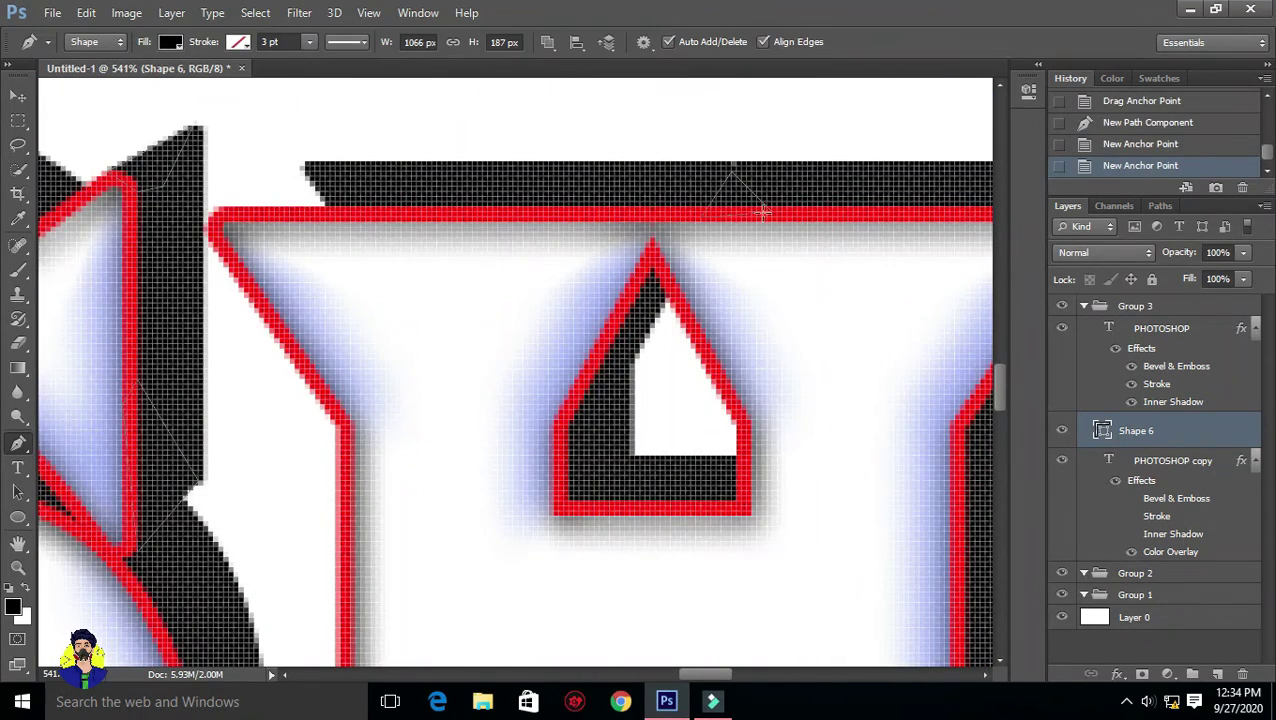
pyautogui.click(309, 165)
pyautogui.click(507, 151)
pyautogui.click(213, 213)
pyautogui.scroll(-3, 755, 615)
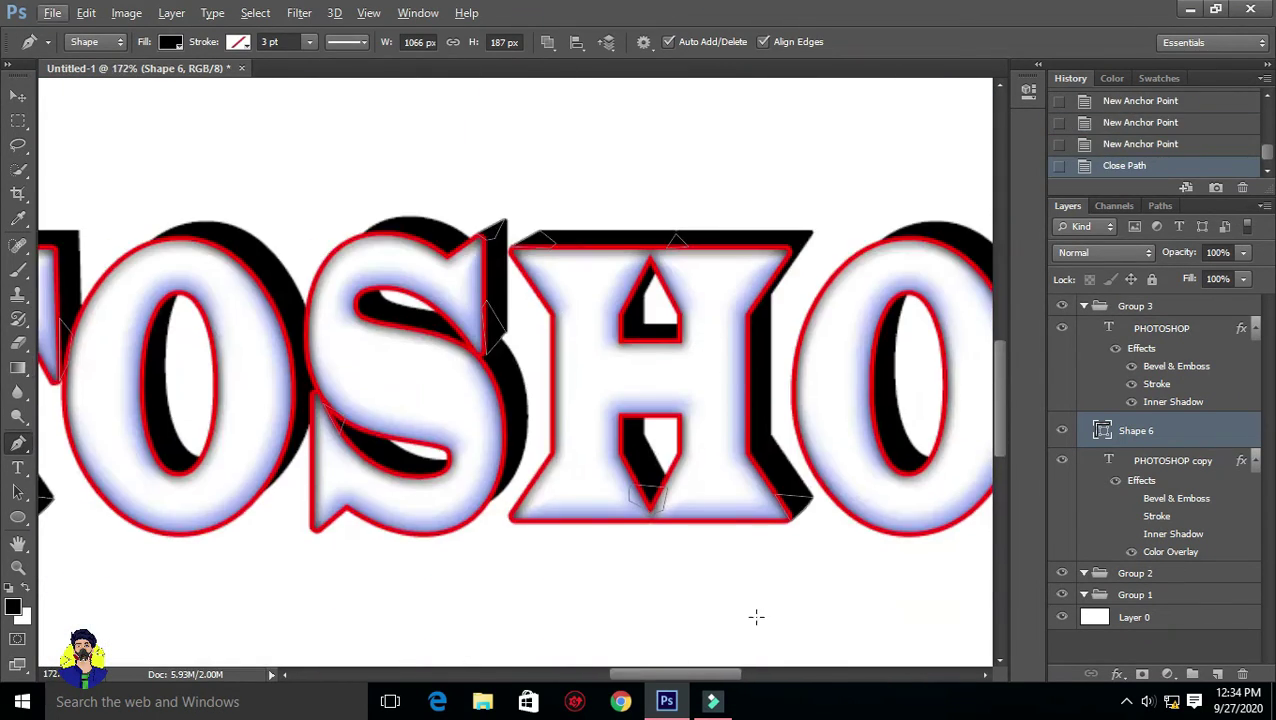
pyautogui.scroll(2, 656, 527)
pyautogui.scroll(1, 656, 527)
# Build a sharp-cornered patch around the O's top and inner counter.
pyautogui.click(646, 532)
pyautogui.keyDown('alt'); pyautogui.click(785, 355); pyautogui.keyUp('alt')
pyautogui.scroll(2, 588, 373)
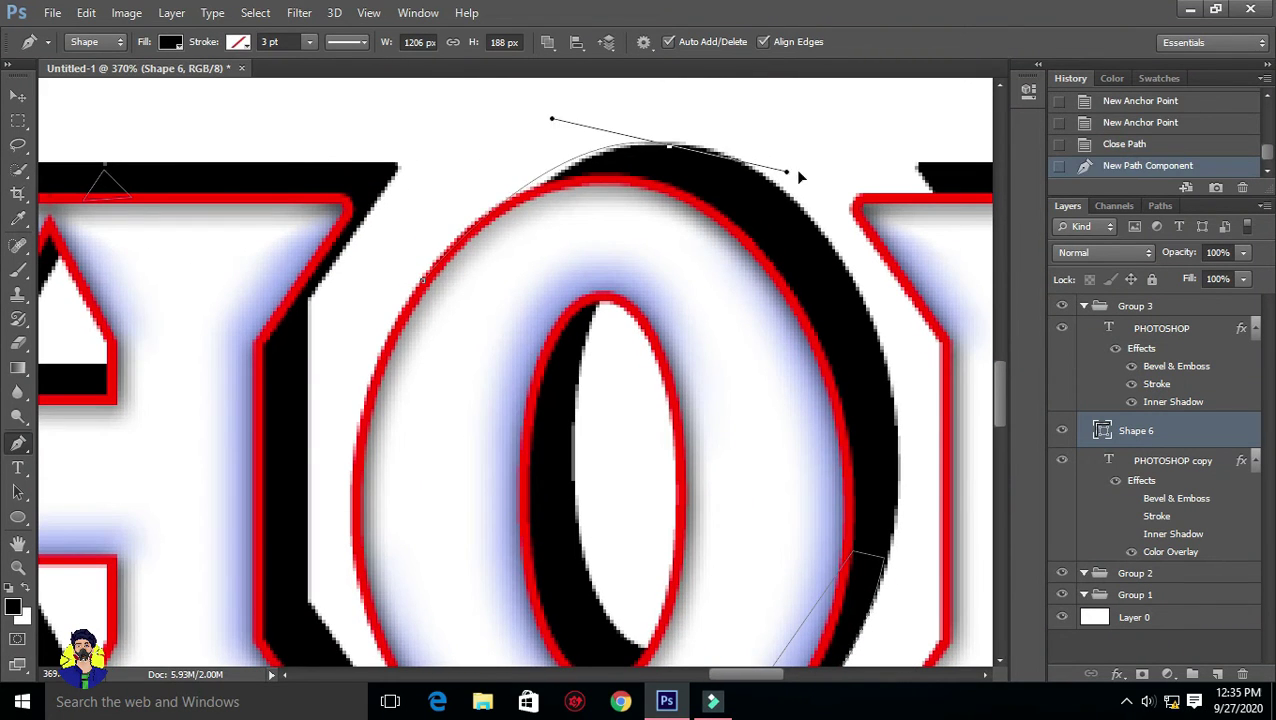
pyautogui.click(669, 147)
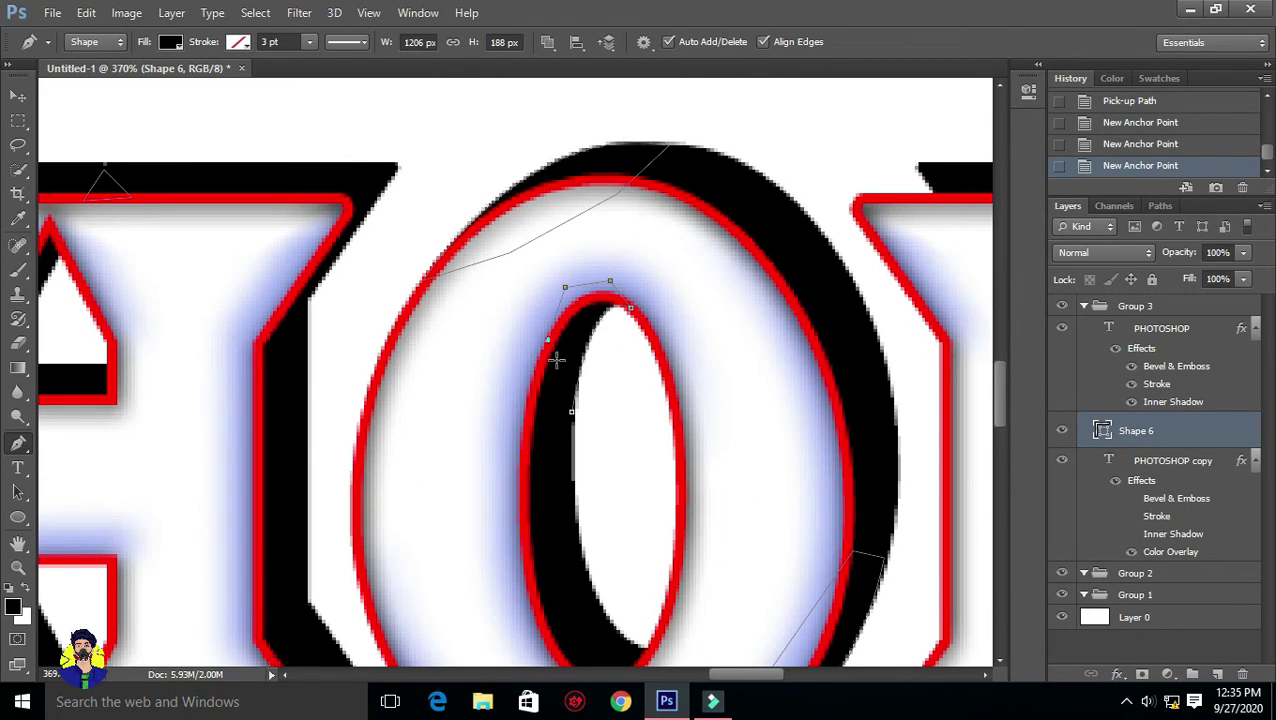
pyautogui.scroll(-5, 670, 337)
pyautogui.scroll(6, 760, 300)
pyautogui.click(822, 258)
pyautogui.click(884, 304)
pyautogui.click(868, 331)
# Close the O patch and add an extra point to its outline.
pyautogui.scroll(-1, 769, 413)
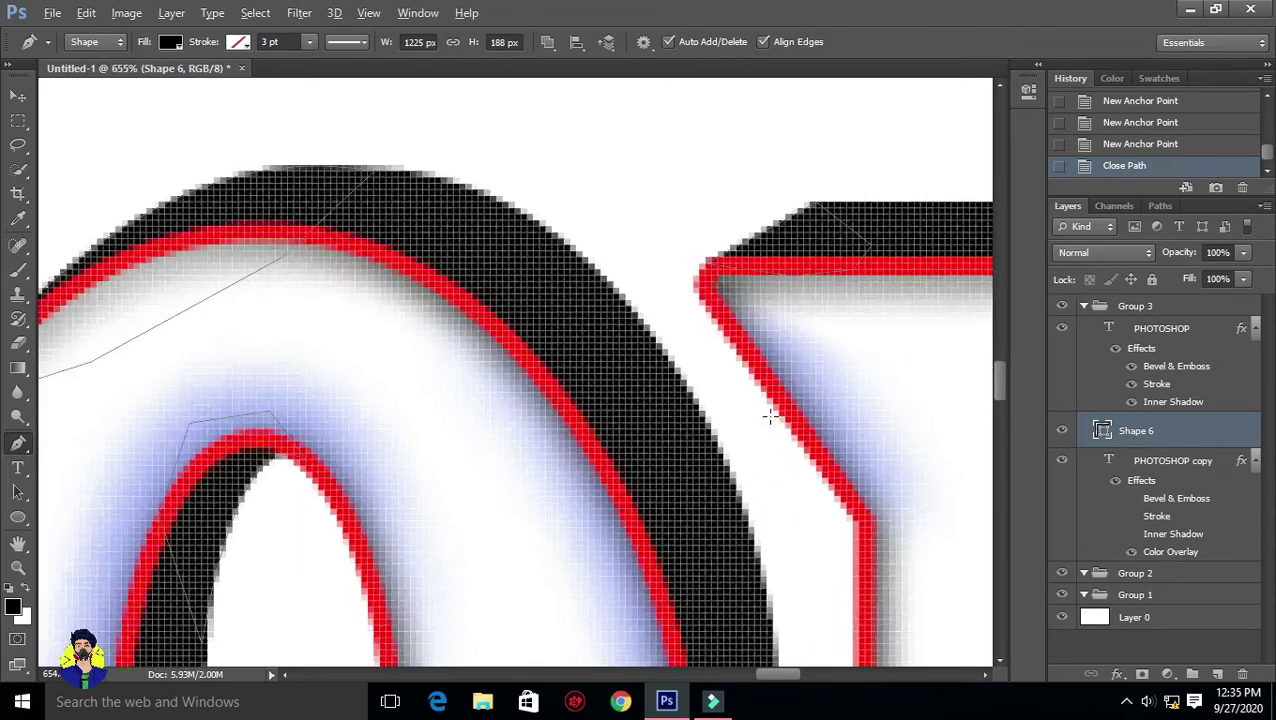
pyautogui.scroll(-1, 877, 484)
pyautogui.scroll(2, 910, 400)
pyautogui.click(882, 465)
pyautogui.scroll(-2, 882, 465)
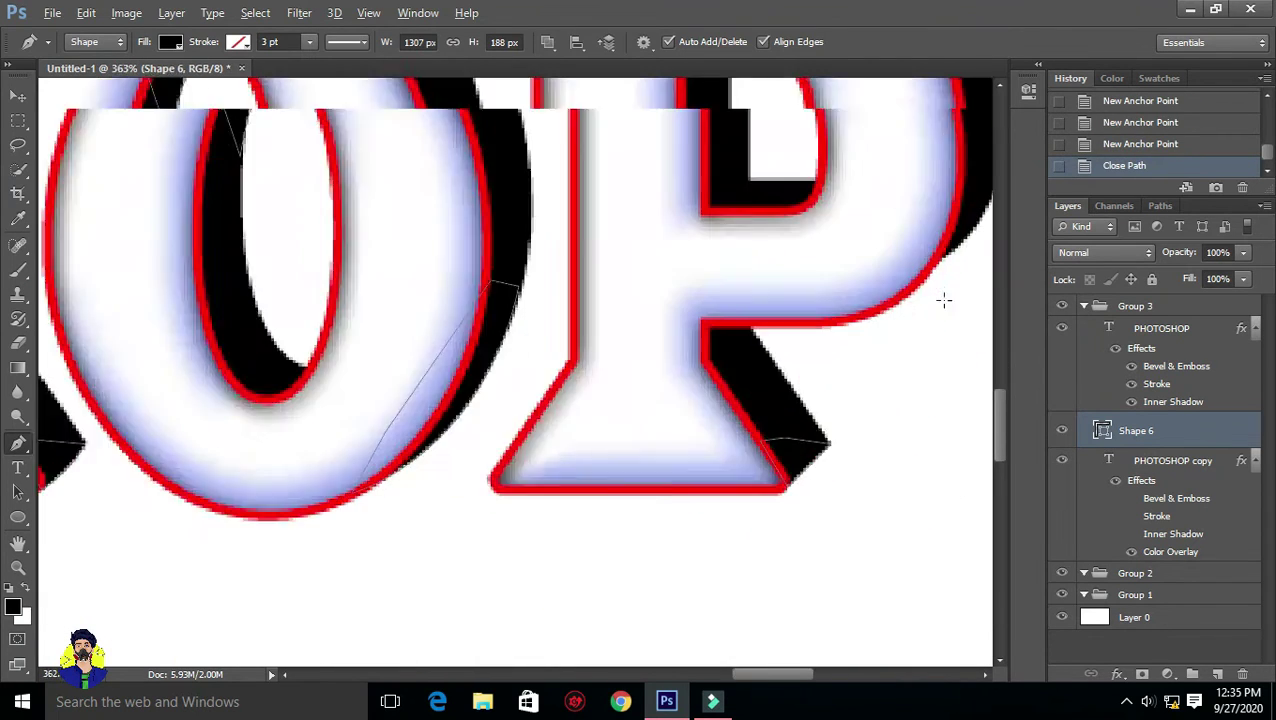
pyautogui.scroll(2, 943, 296)
pyautogui.click(535, 557)
pyautogui.moveTo(565, 518); pyautogui.dragTo(560, 513)
# Fill the P's shadow gap with a patch curving around its bowl.
pyautogui.rightClick(18, 443)
pyautogui.click(70, 436)
pyautogui.scroll(3, 634, 405)
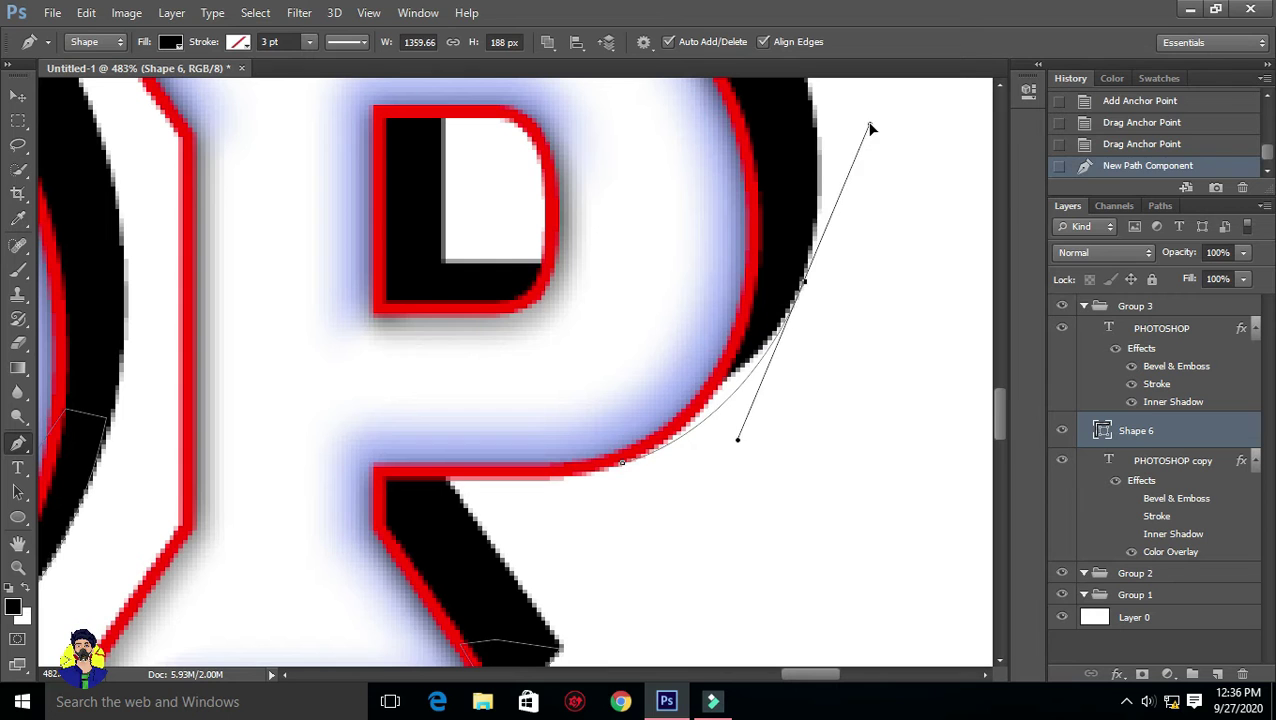
pyautogui.moveTo(870, 128); pyautogui.dragTo(870, 128)
pyautogui.click(803, 281)
pyautogui.click(817, 218)
pyautogui.click(763, 300)
pyautogui.scroll(-4, 624, 452)
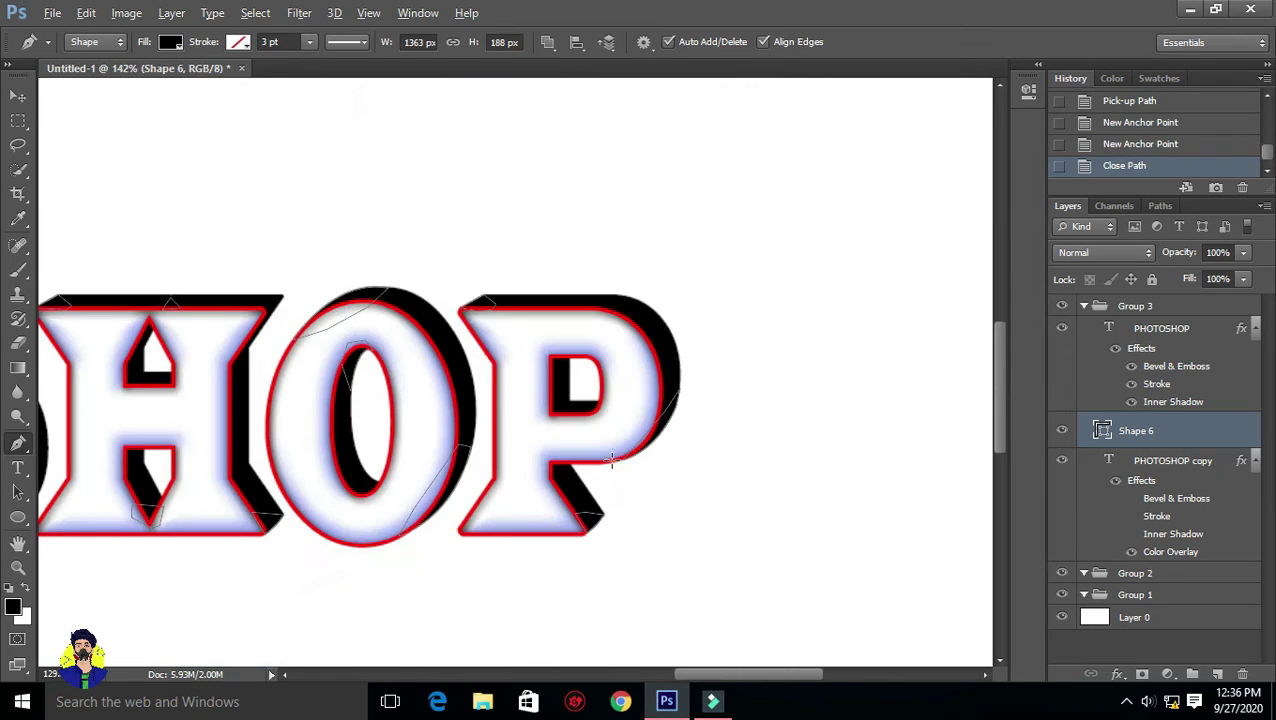
pyautogui.scroll(-3, 620, 470)
pyautogui.scroll(-2, 622, 476)
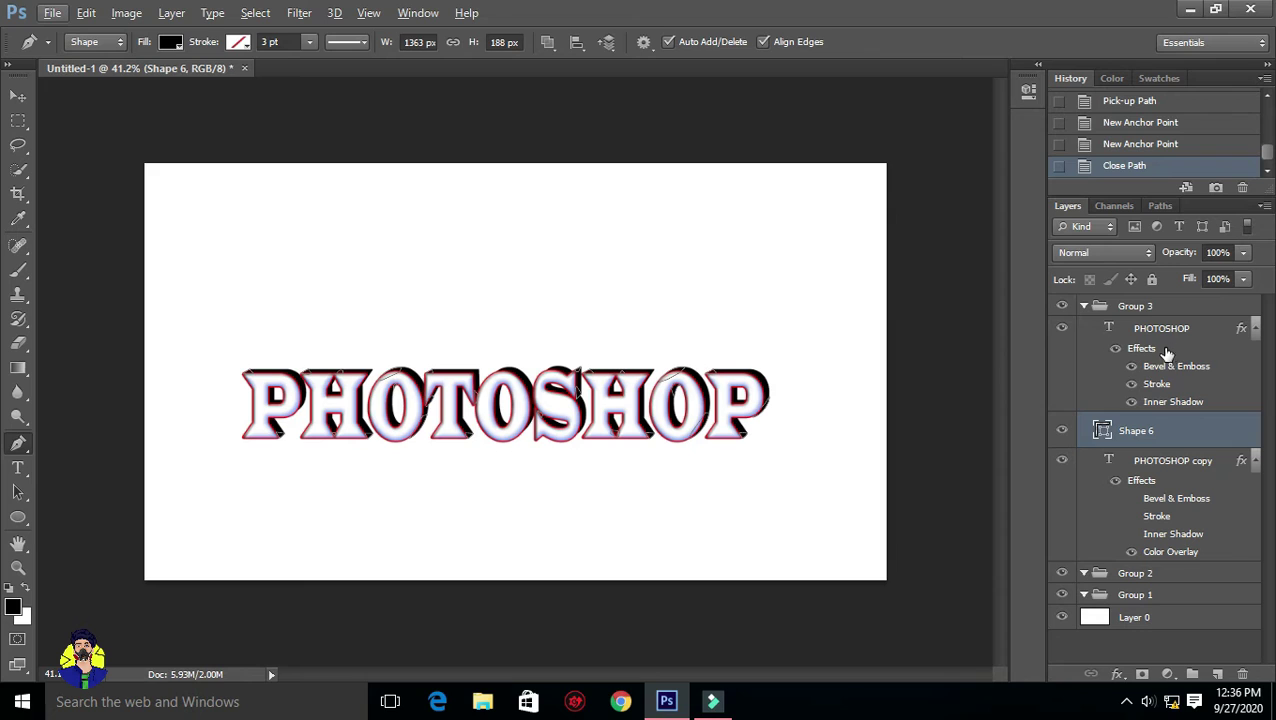
# Collapse Group 3 and select Group 1 for the new splash.
pyautogui.click(1200, 310)
pyautogui.click(1084, 306)
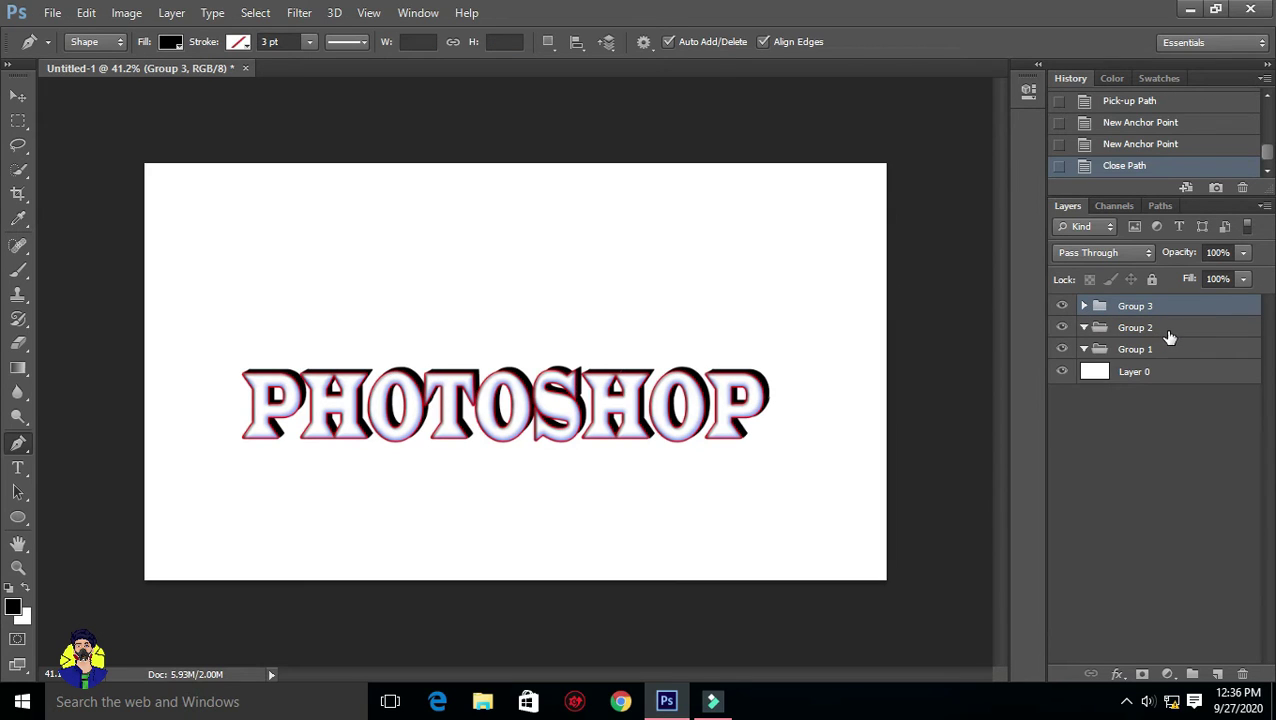
pyautogui.click(1171, 327)
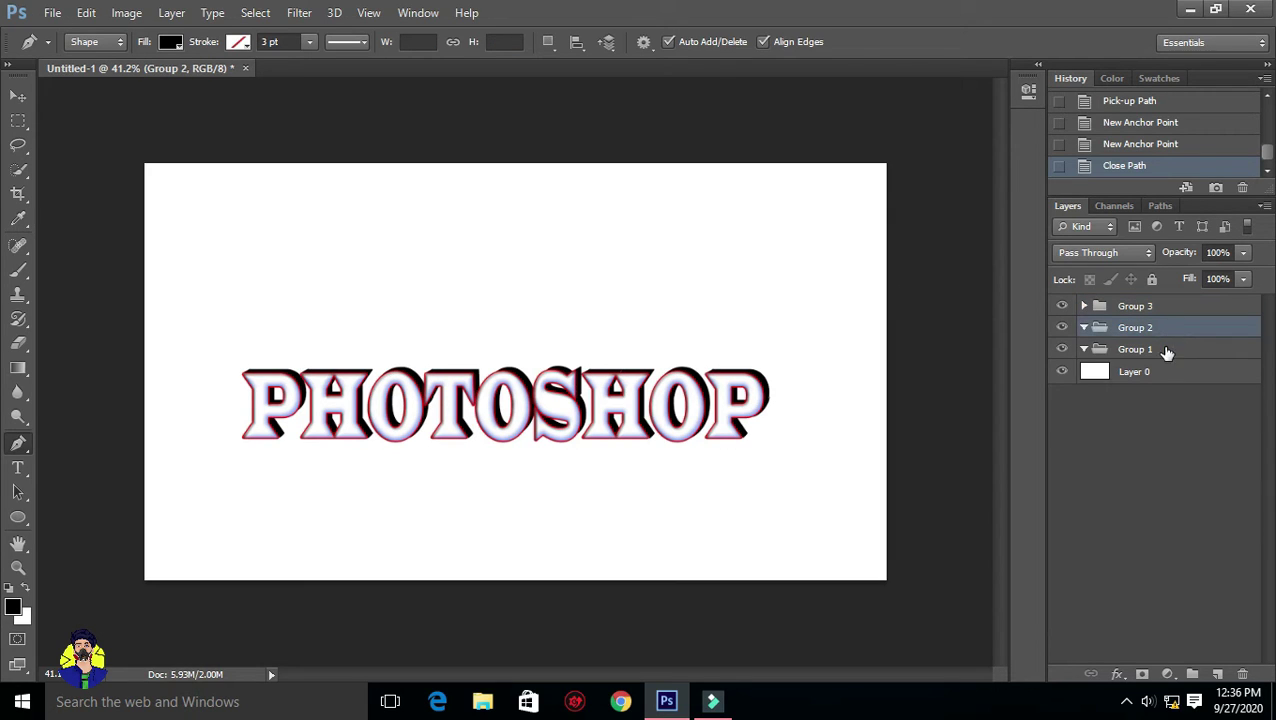
pyautogui.click(1166, 350)
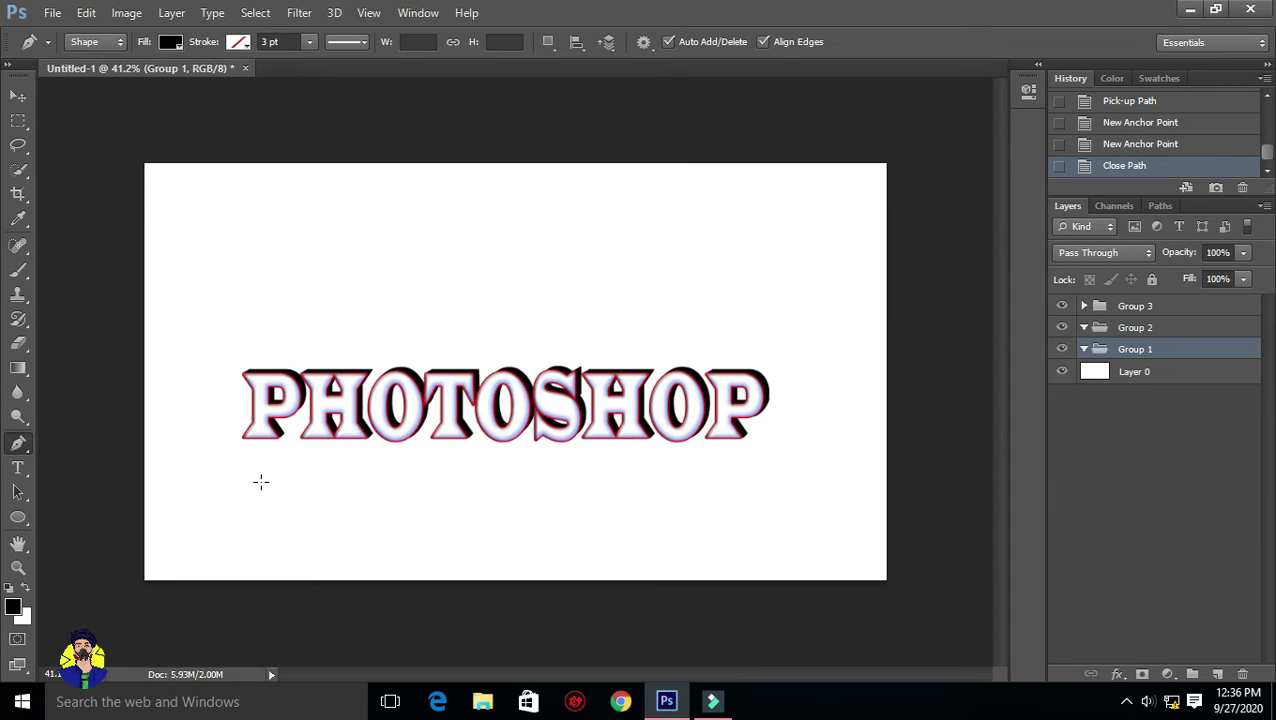
pyautogui.scroll(2, 347, 421)
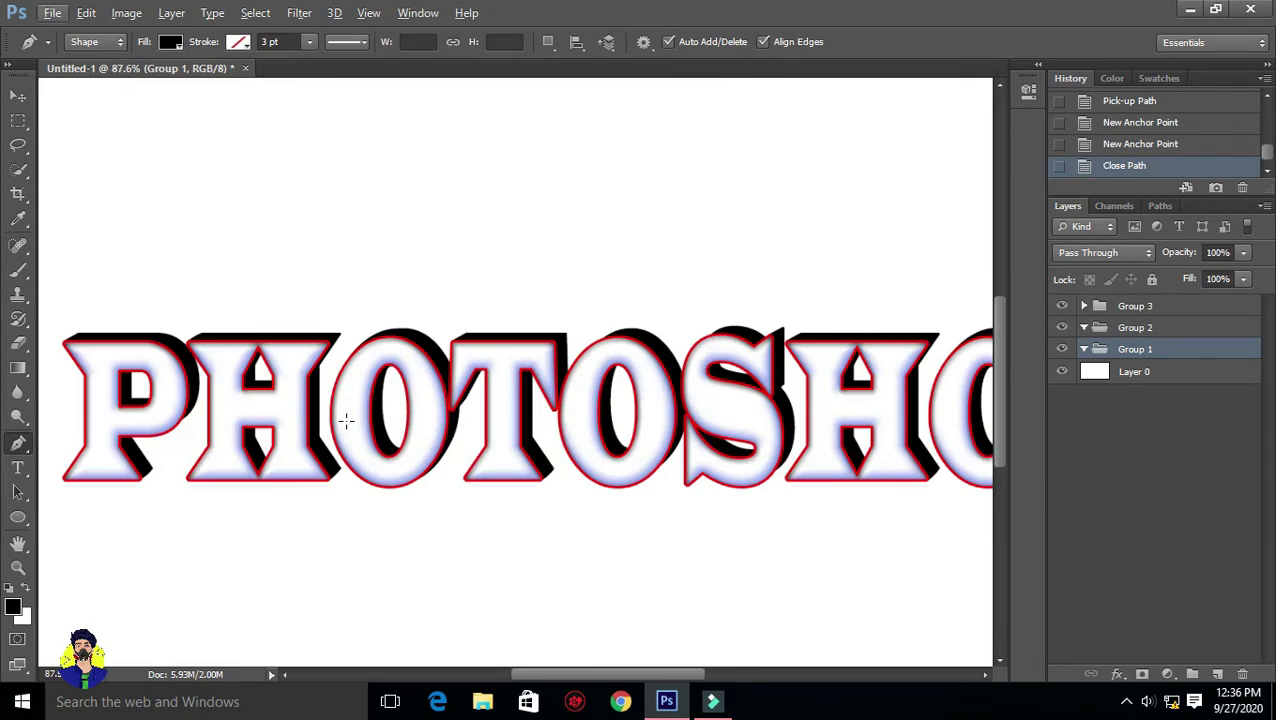
pyautogui.scroll(-3, 347, 421)
# Start the black splash shape with its first drip beneath the text.
pyautogui.click(341, 412)
pyautogui.scroll(2, 360, 420)
pyautogui.scroll(3, 360, 420)
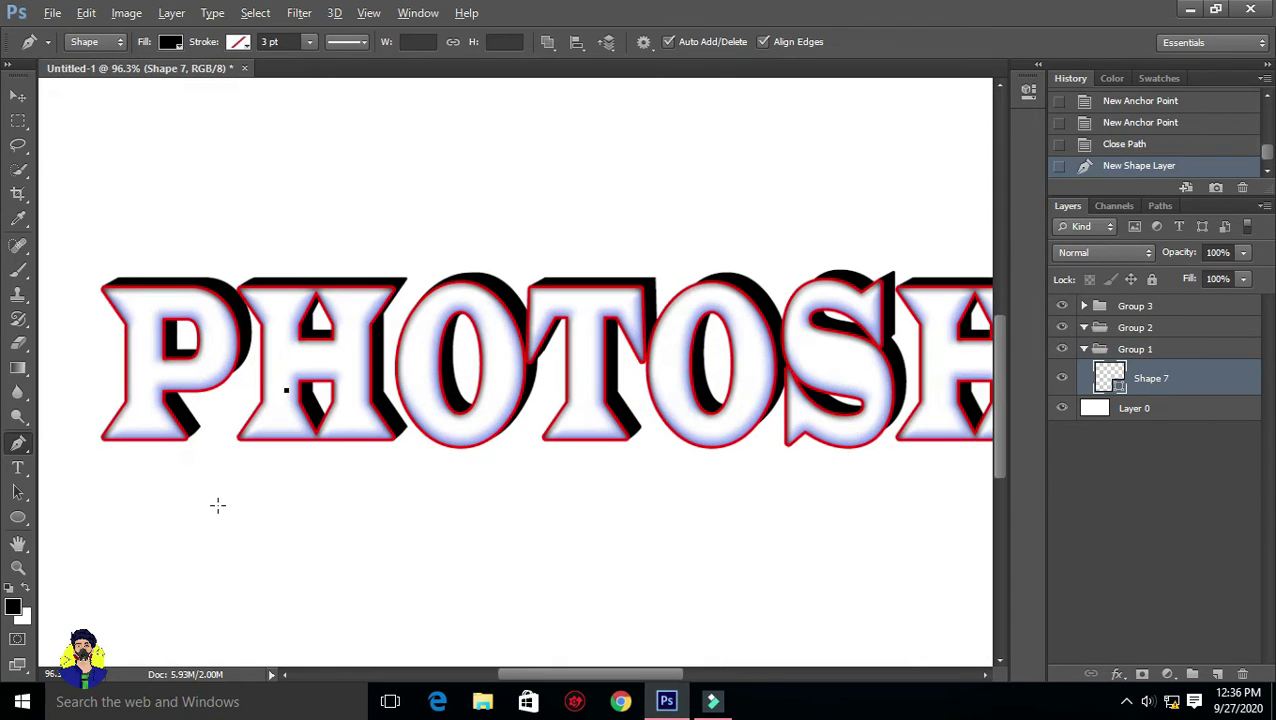
pyautogui.click(140, 578)
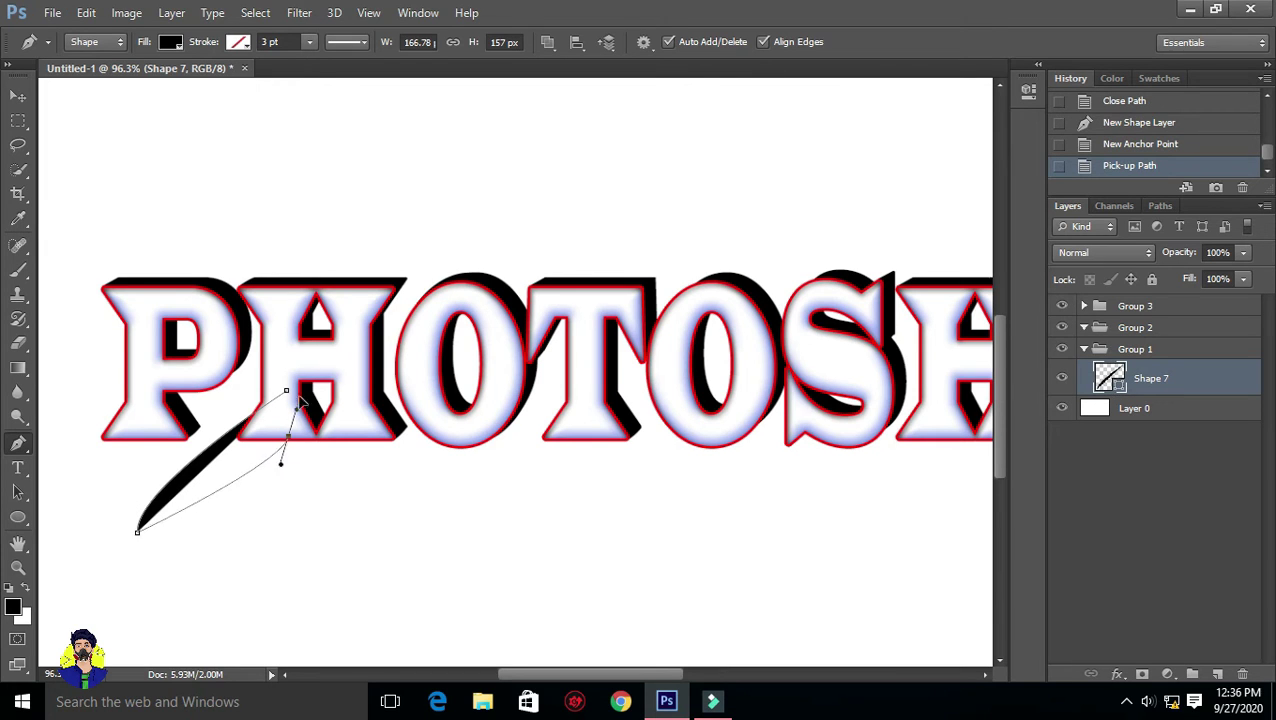
pyautogui.moveTo(416, 240); pyautogui.dragTo(403, 244)
pyautogui.hotkey('ctrl', 'z')
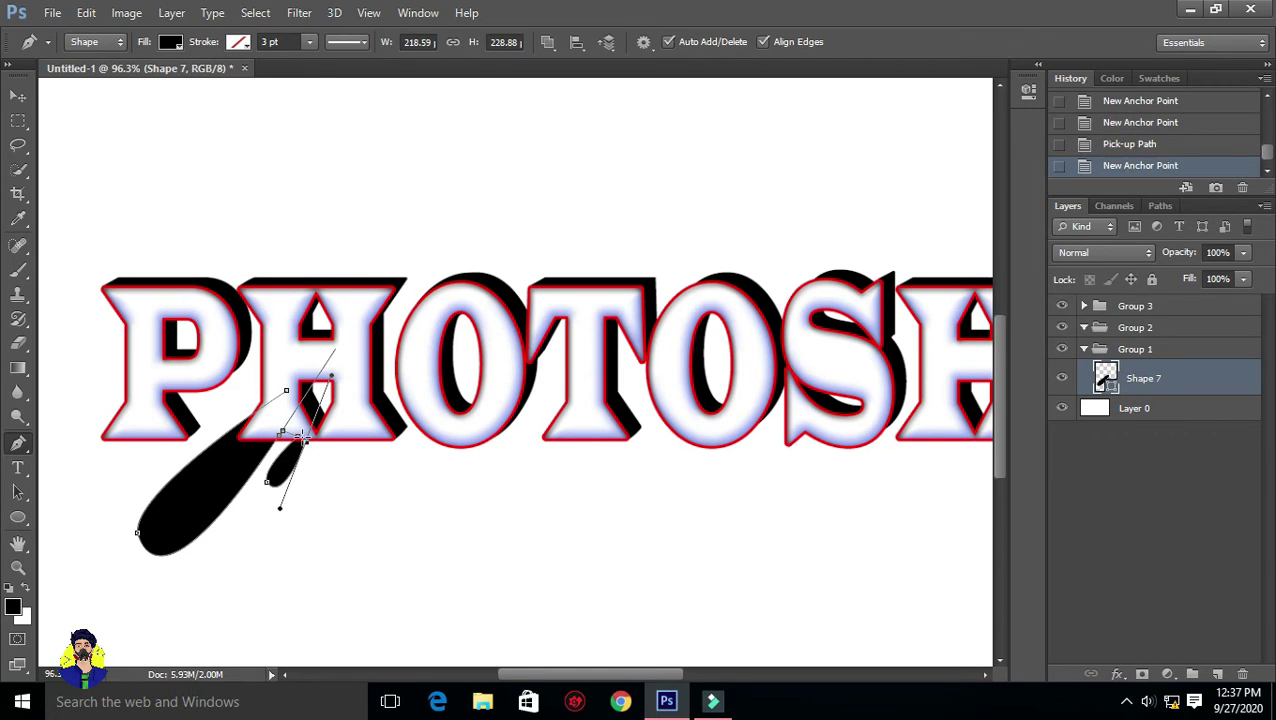
# Trace the splash's curved lower edge rightward.
pyautogui.click(421, 558)
pyautogui.hotkey('ctrl', 'z')
pyautogui.click(410, 557)
pyautogui.scroll(-3, 424, 572)
pyautogui.click(442, 502)
pyautogui.moveTo(500, 487); pyautogui.dragTo(526, 500)
# Add a right-side drip lobe and shift the splash right, undoing a stray layer.
pyautogui.click(583, 481)
pyautogui.click(635, 540)
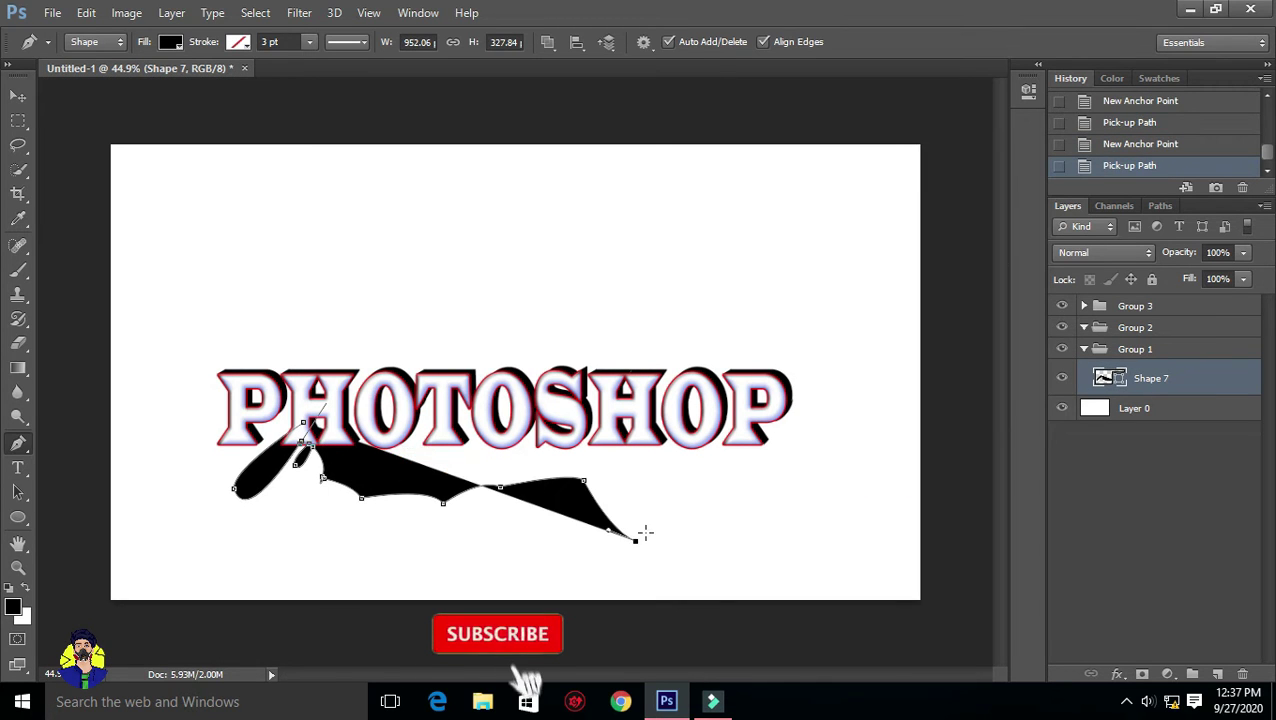
pyautogui.moveTo(660, 465); pyautogui.dragTo(690, 449)
pyautogui.press('v')
pyautogui.moveTo(482, 456); pyautogui.dragTo(527, 456)
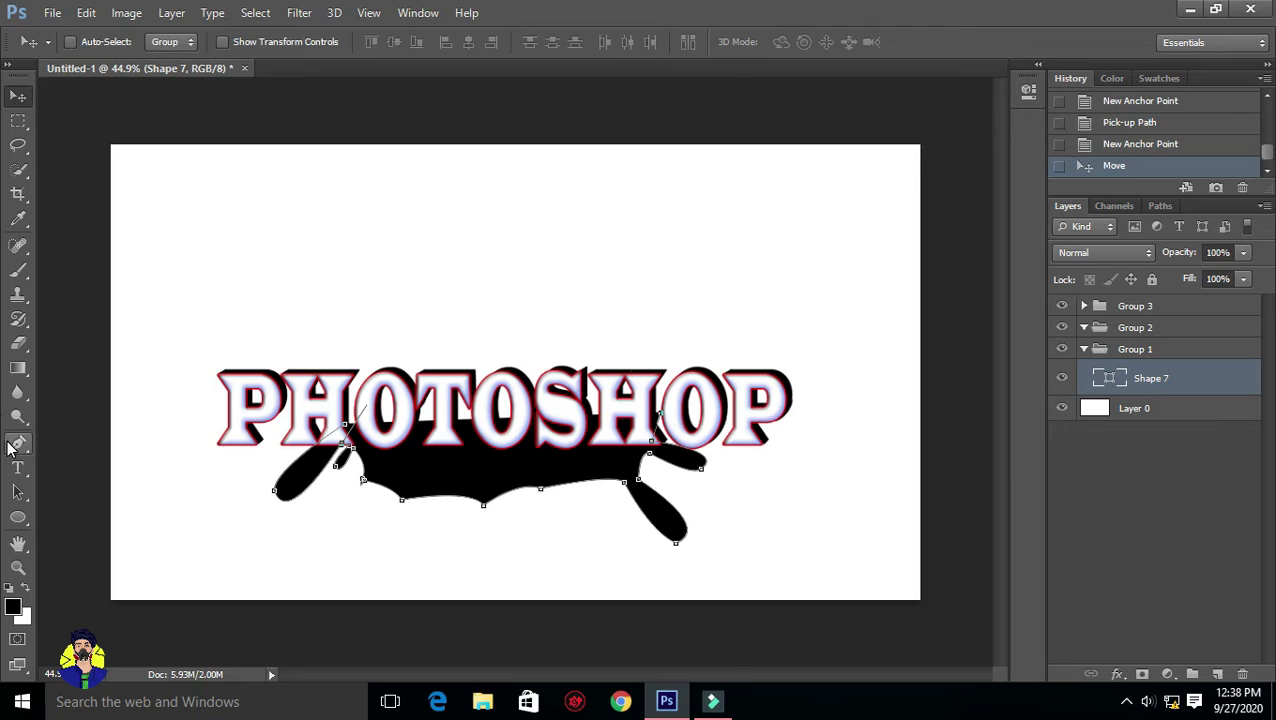
pyautogui.scroll(1, 590, 395)
pyautogui.click(548, 42)
pyautogui.click(660, 428)
pyautogui.hotkey('ctrl', 'z')
# Adjust a splash outline point and continue the outline up the right side.
pyautogui.rightClick(18, 443)
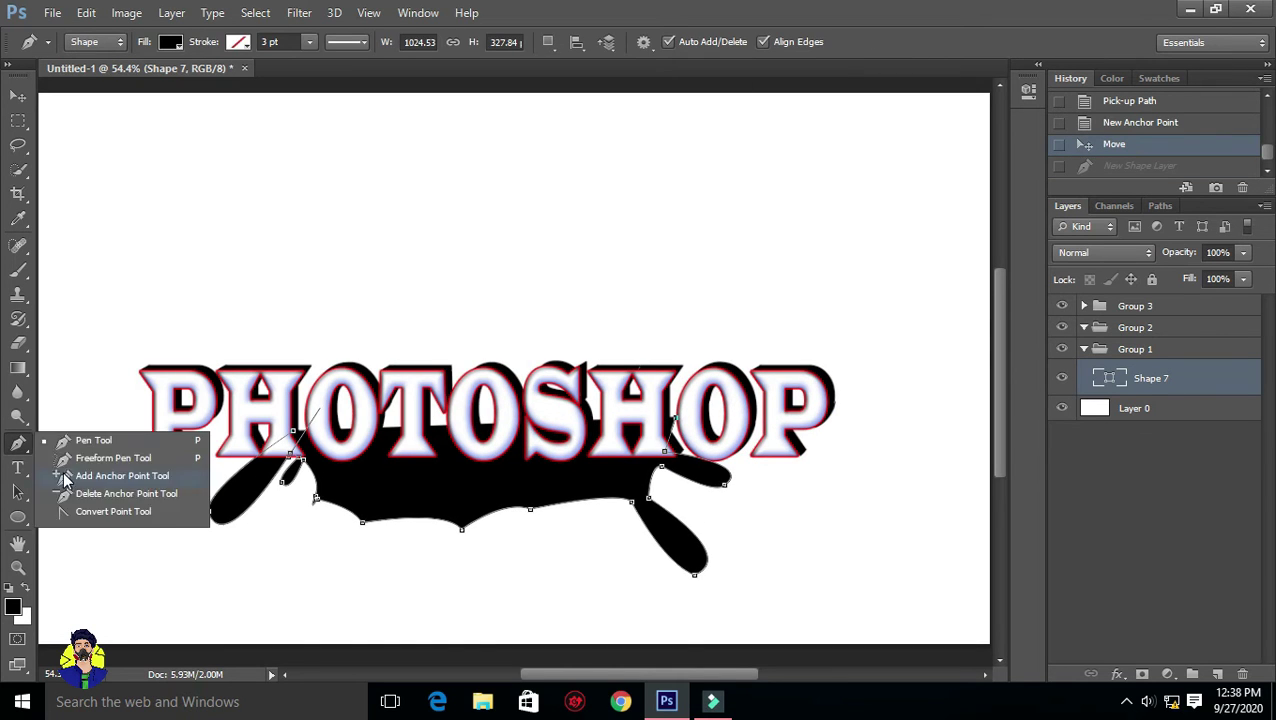
pyautogui.click(80, 478)
pyautogui.moveTo(662, 450); pyautogui.dragTo(678, 420)
pyautogui.click(18, 443)
pyautogui.hotkey('ctrl', 'z')
pyautogui.click(292, 431)
pyautogui.click(286, 406)
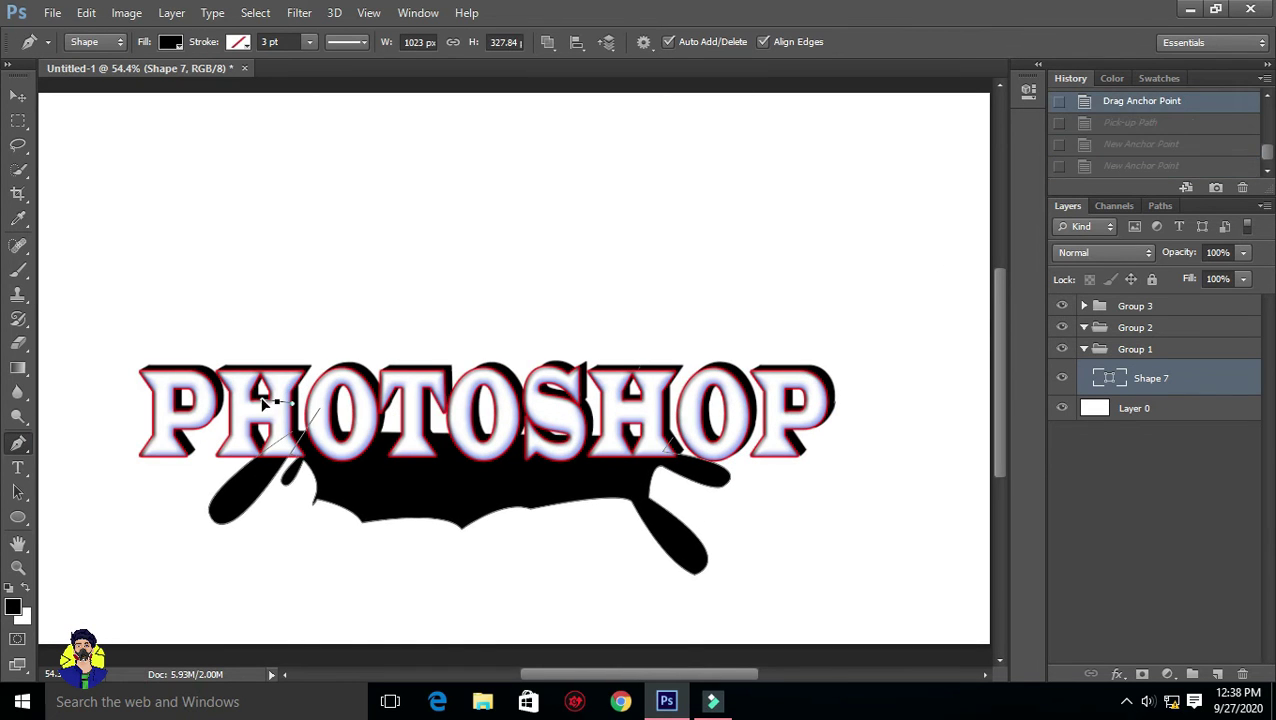
pyautogui.click(675, 417)
pyautogui.click(715, 378)
# Extend the splash outline above the letters toward the upper left, then close the droplet path.
pyautogui.click(681, 318)
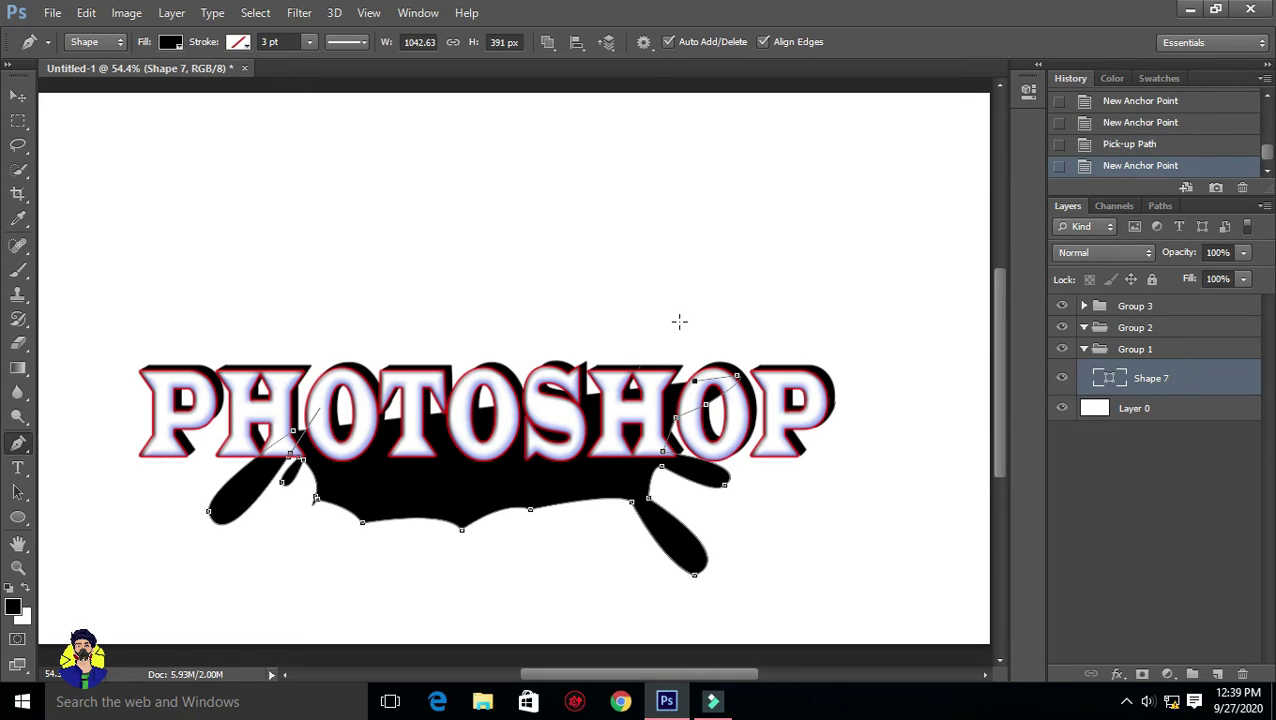
pyautogui.click(647, 290)
pyautogui.moveTo(604, 270); pyautogui.dragTo(599, 257)
pyautogui.click(516, 260)
pyautogui.click(473, 236)
pyautogui.click(422, 266)
pyautogui.click(390, 290)
pyautogui.click(383, 308)
pyautogui.click(334, 326)
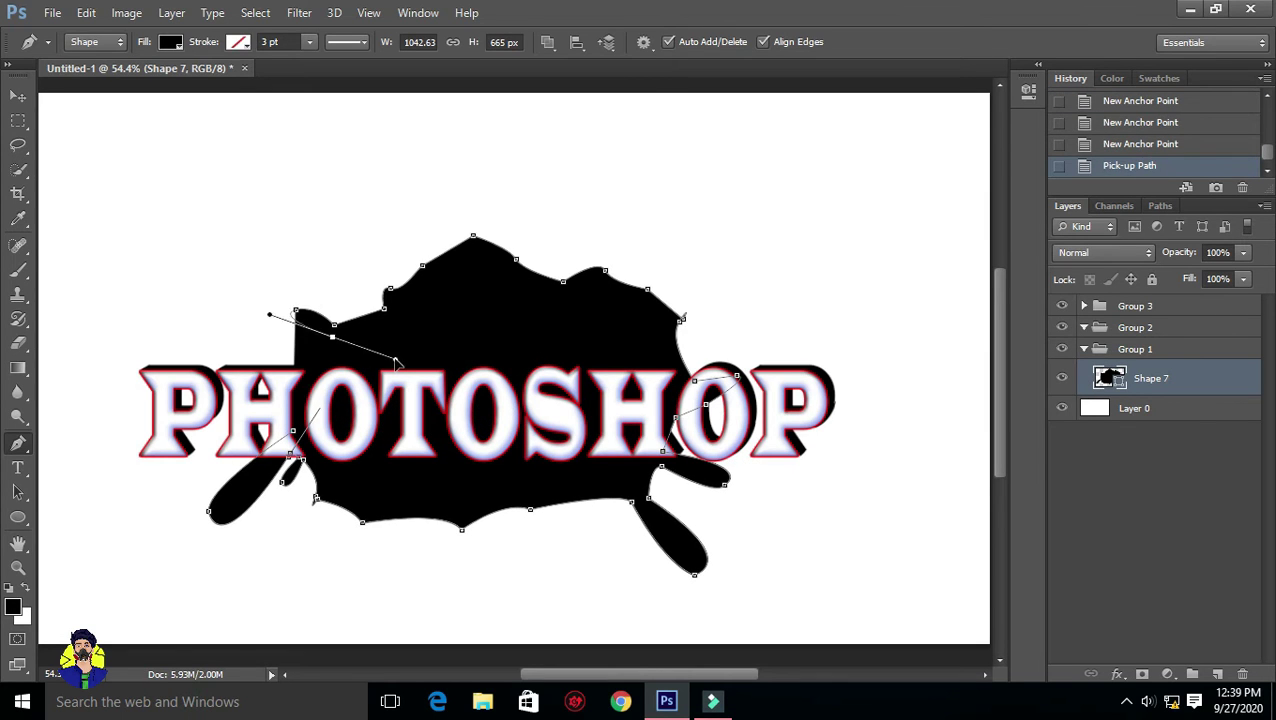
pyautogui.moveTo(290, 305); pyautogui.dragTo(292, 300)
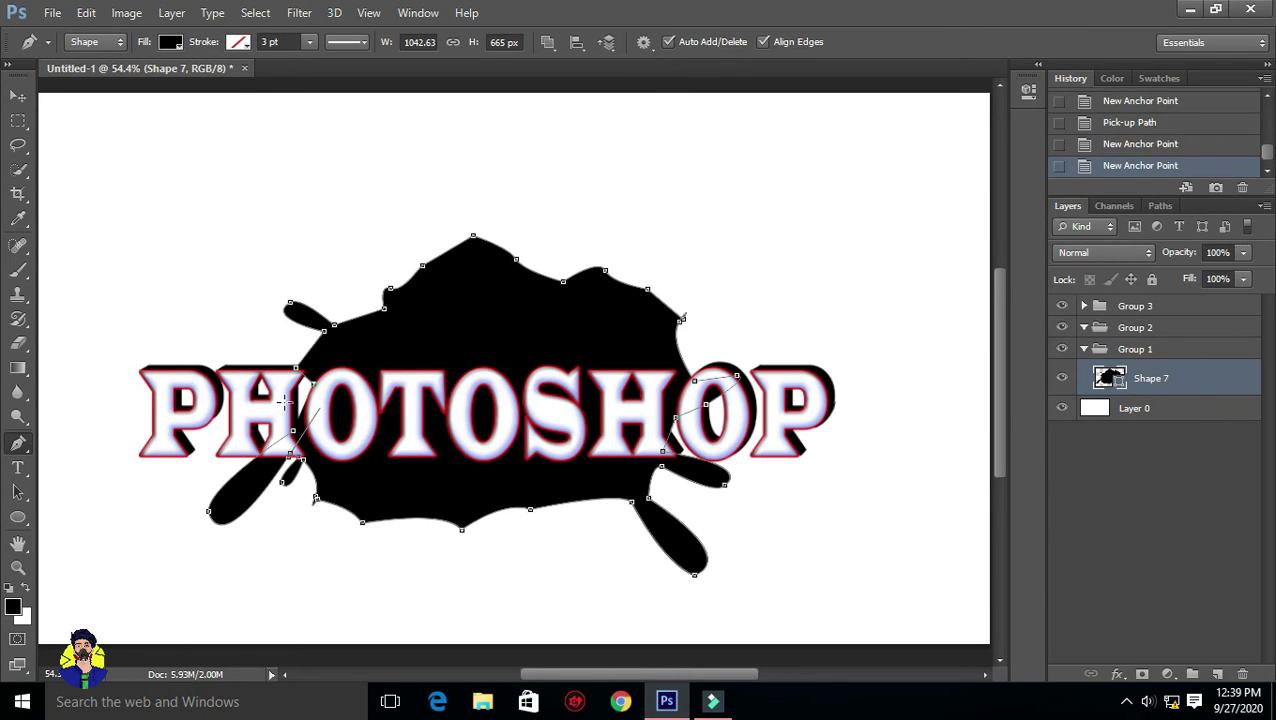
pyautogui.click(284, 402)
# Close two small drip shapes beneath the splash.
pyautogui.scroll(1, 510, 475)
pyautogui.scroll(1, 479, 525)
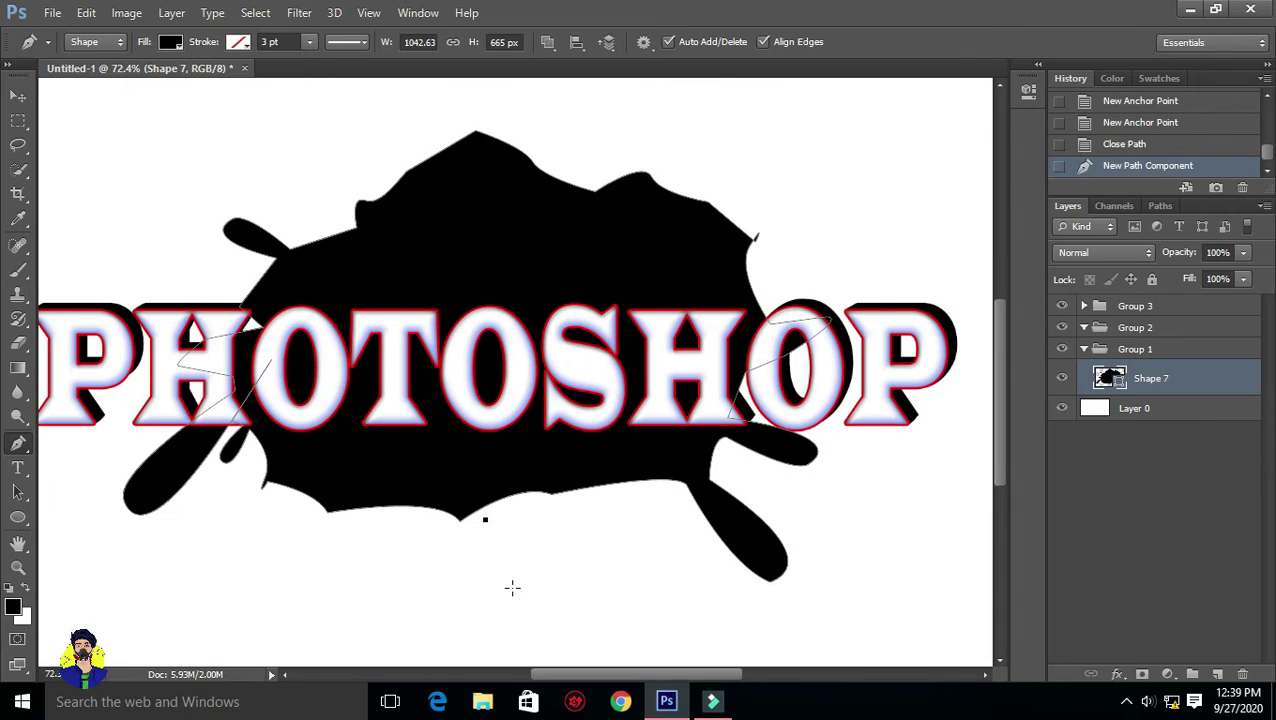
pyautogui.click(485, 522)
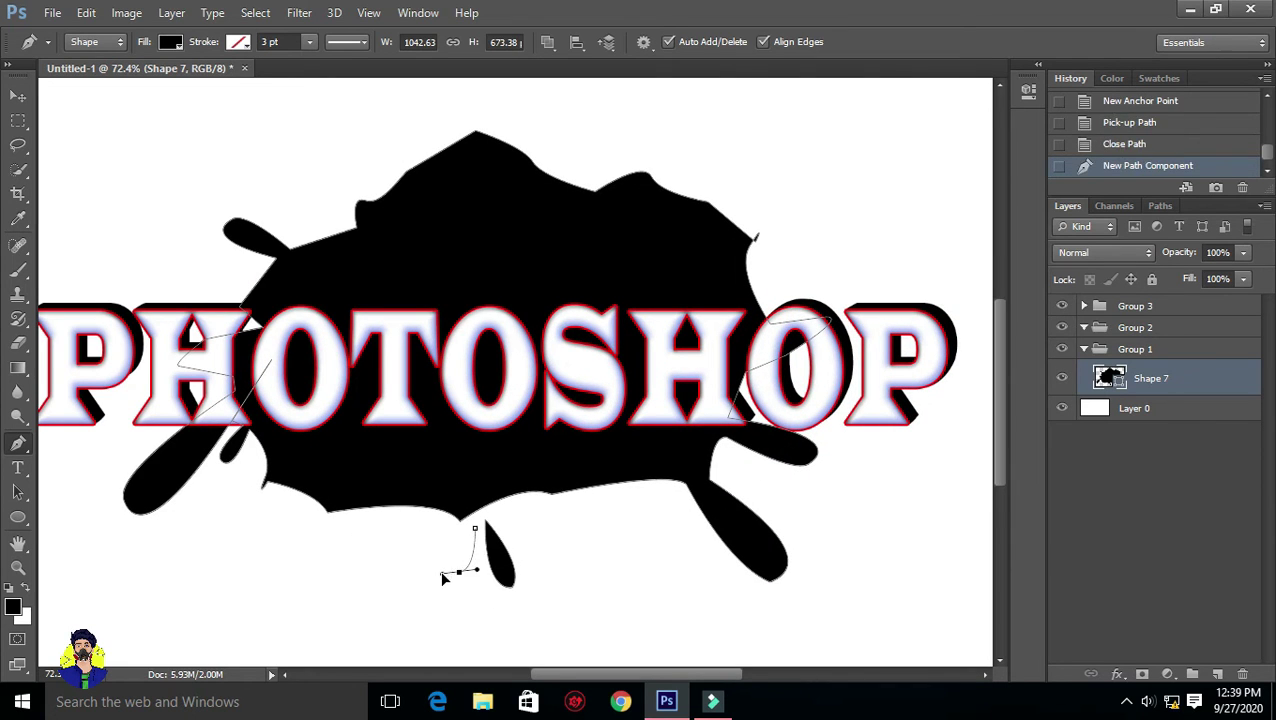
pyautogui.click(485, 505)
pyautogui.scroll(-1, 584, 580)
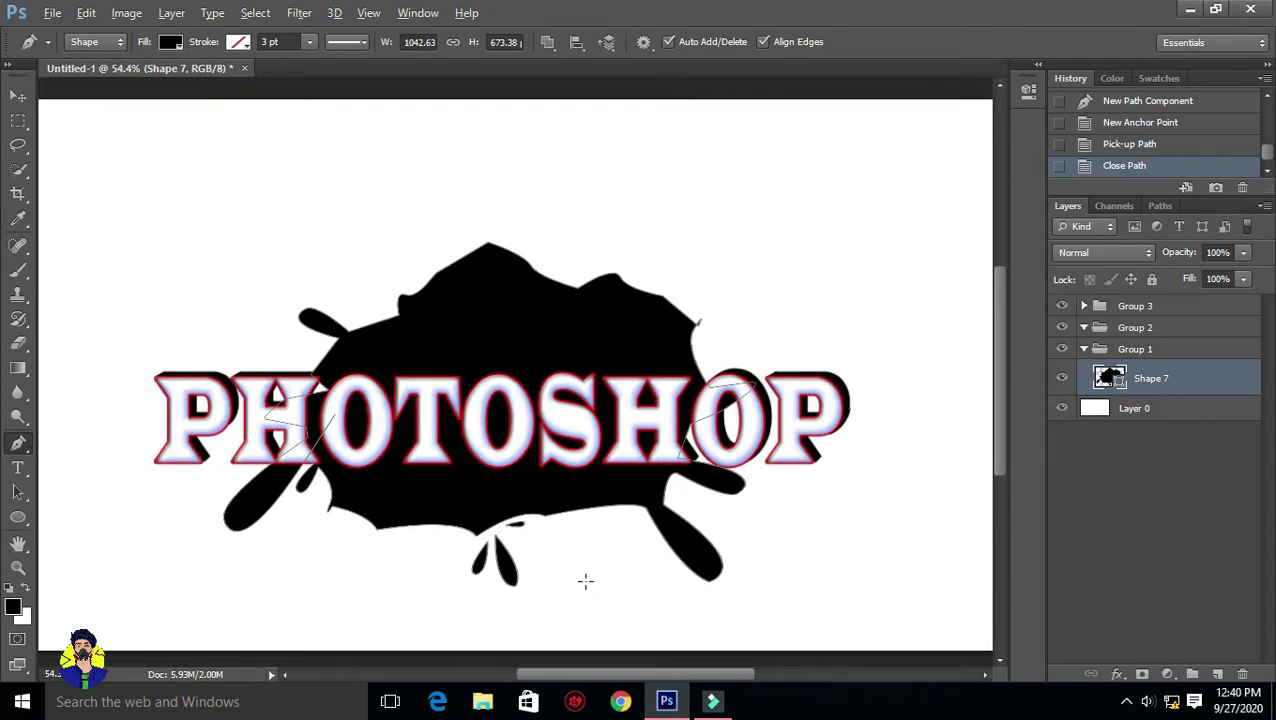
pyautogui.scroll(2, 300, 540)
# Add anchor points to refine the splash outline and close another droplet path.
pyautogui.rightClick(18, 443)
pyautogui.click(100, 489)
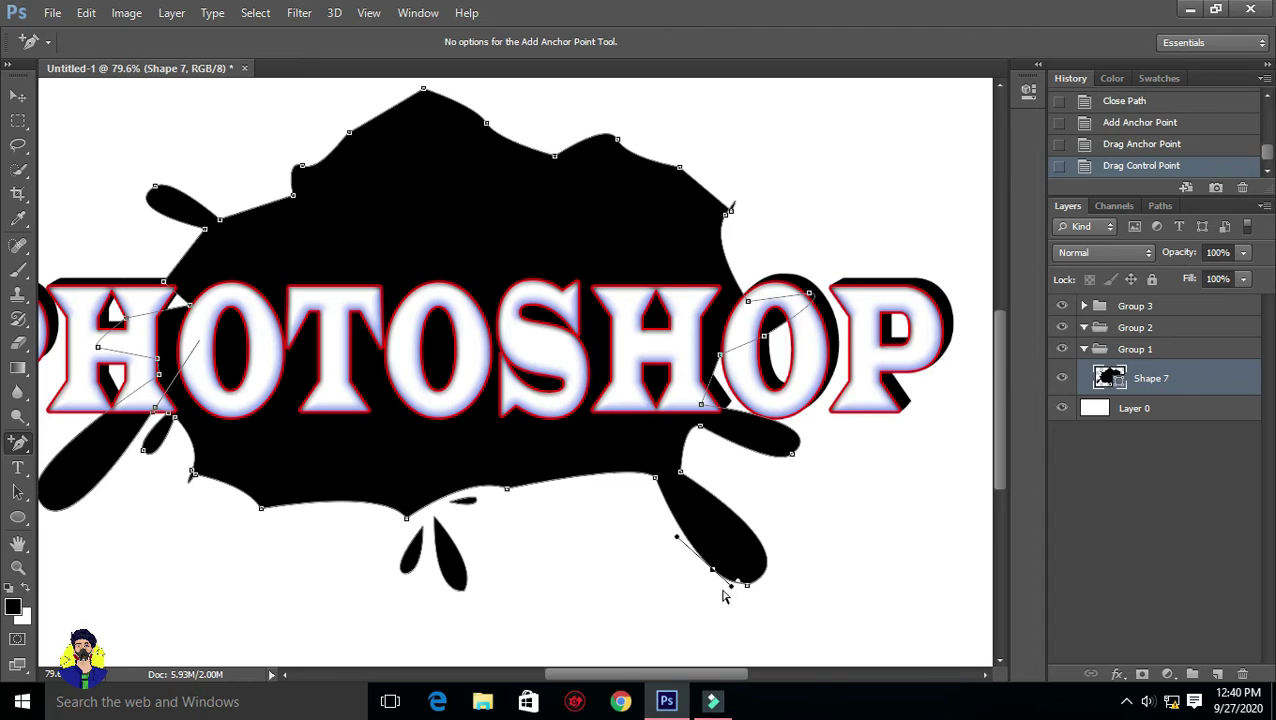
pyautogui.press('p')
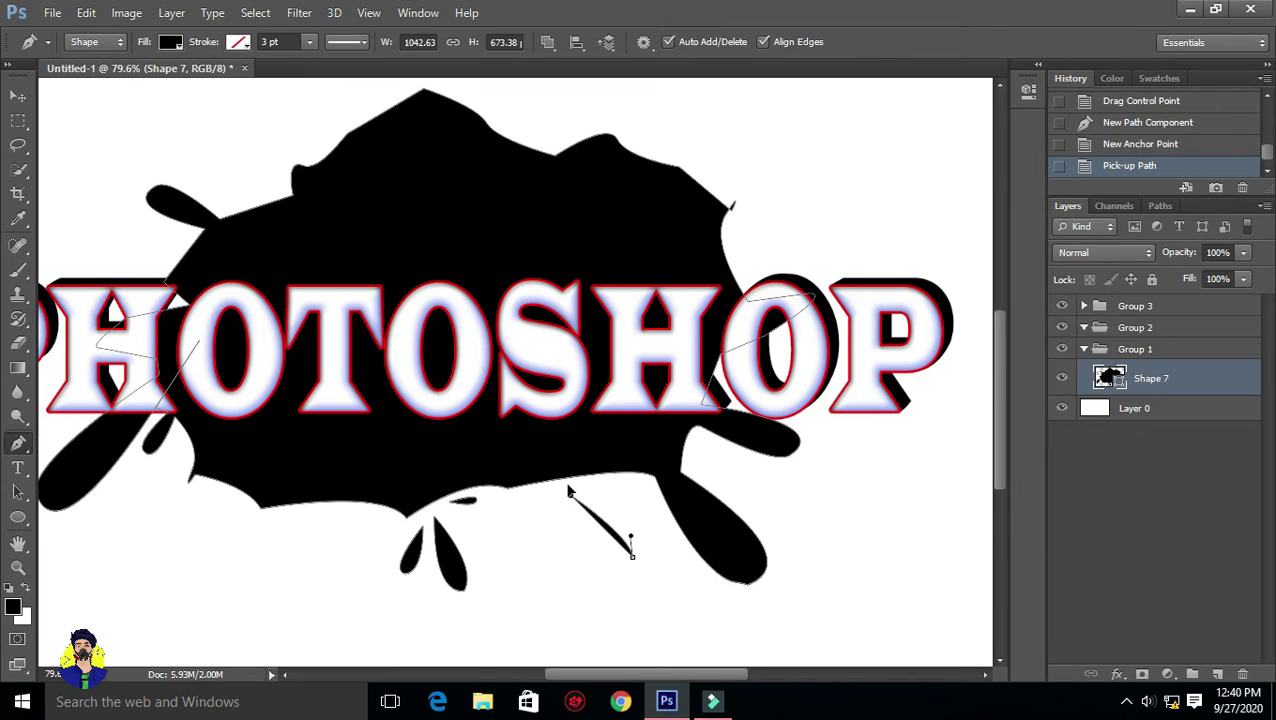
pyautogui.click(567, 490)
pyautogui.scroll(-1, 353, 550)
pyautogui.scroll(-1, 416, 535)
pyautogui.rightClick(15, 447)
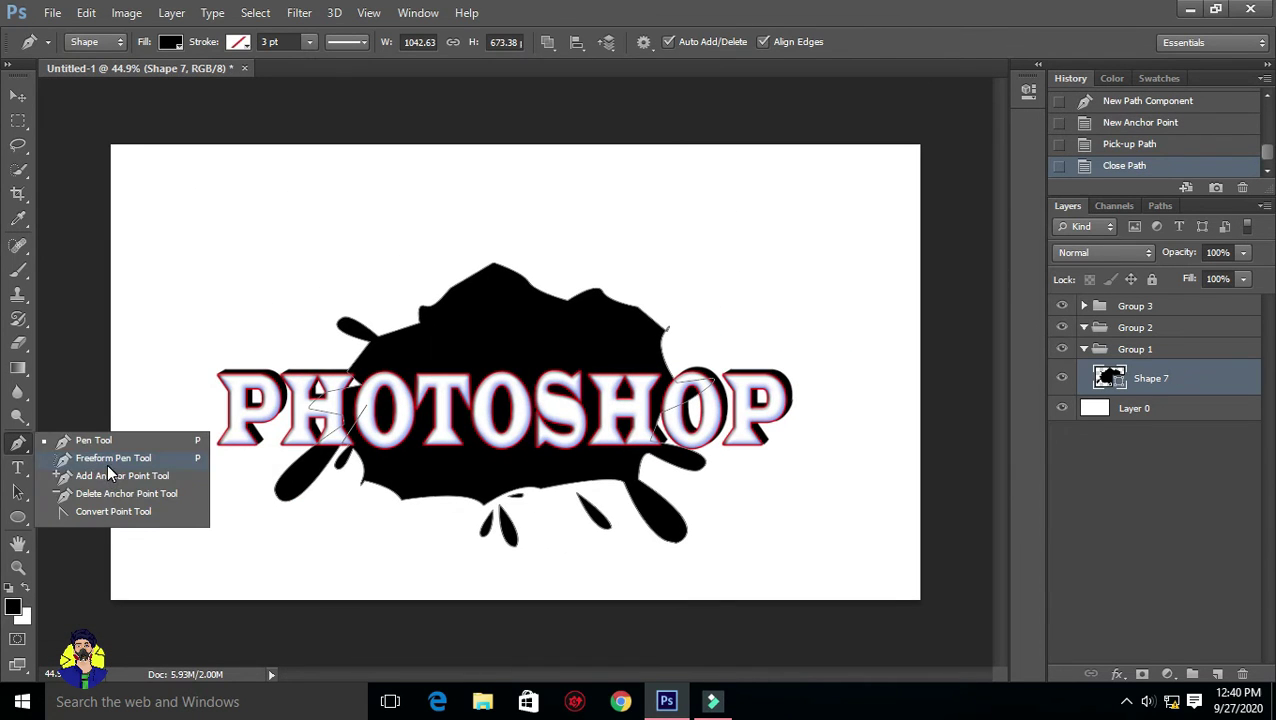
pyautogui.click(68, 476)
pyautogui.click(405, 492)
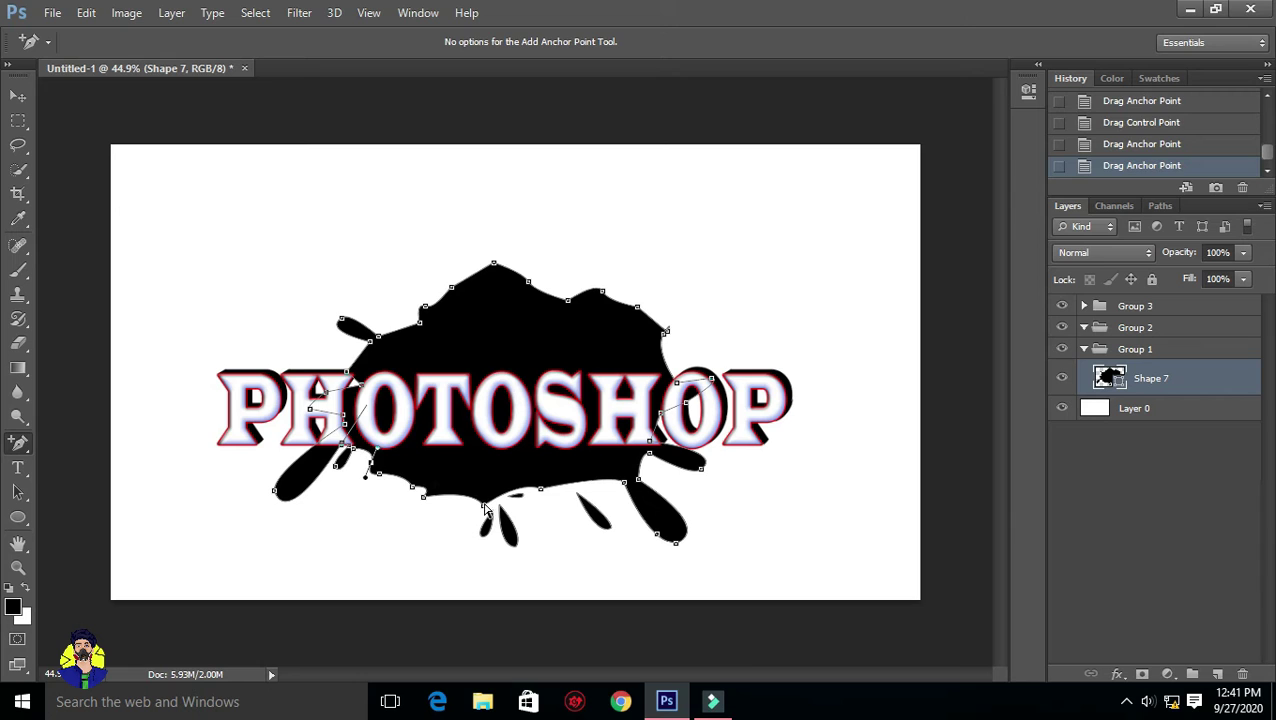
pyautogui.press('p')
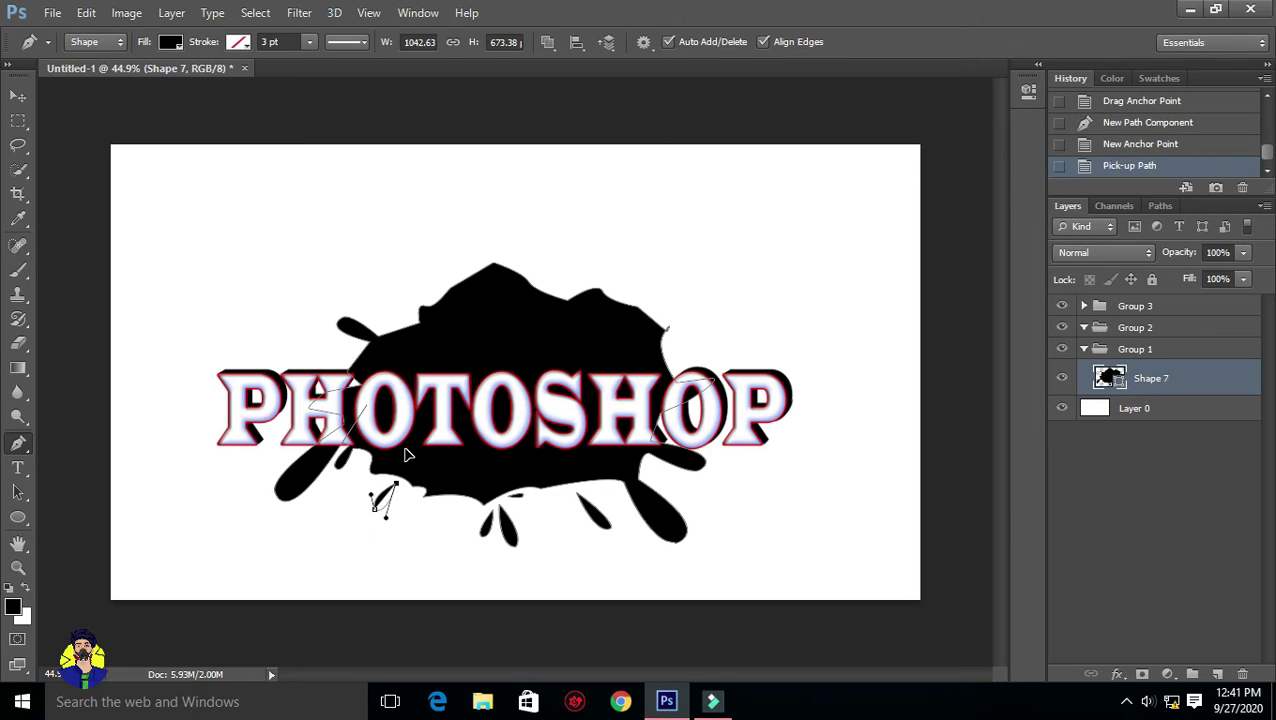
# Draw and close a new curved droplet beside the splash.
pyautogui.scroll(-1, 430, 445)
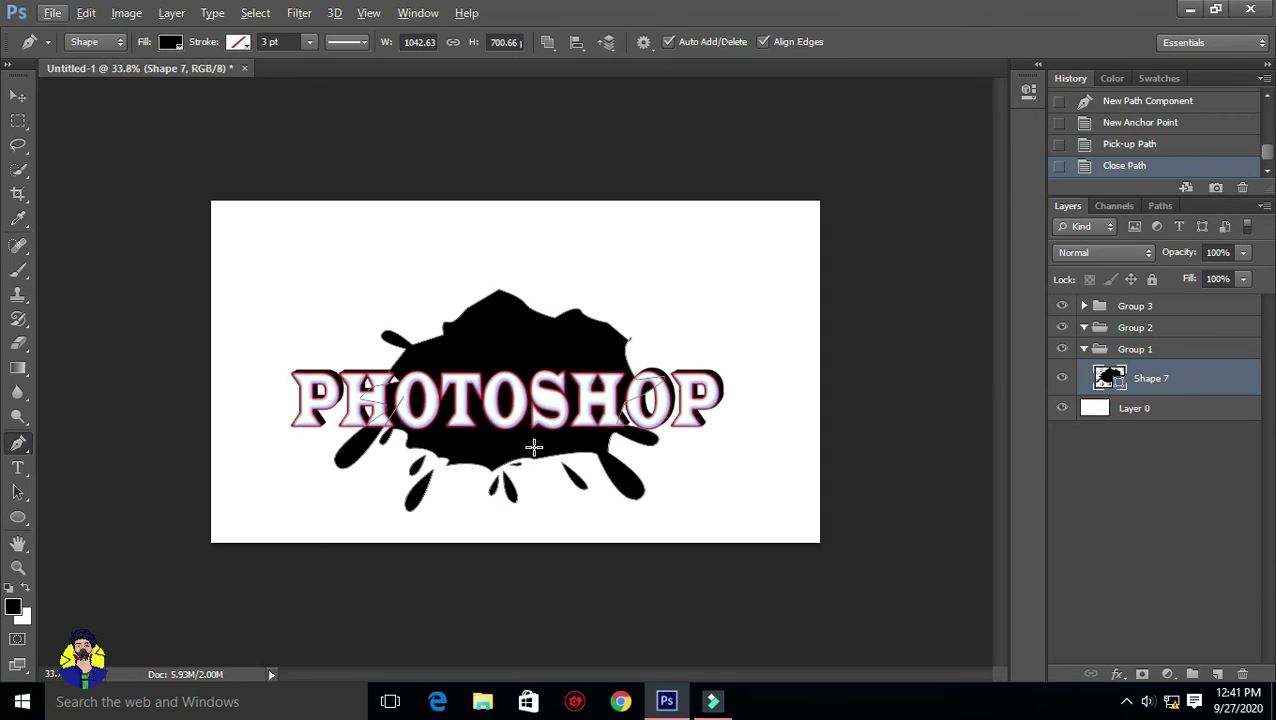
pyautogui.scroll(2, 385, 421)
pyautogui.moveTo(320, 369); pyautogui.dragTo(265, 302)
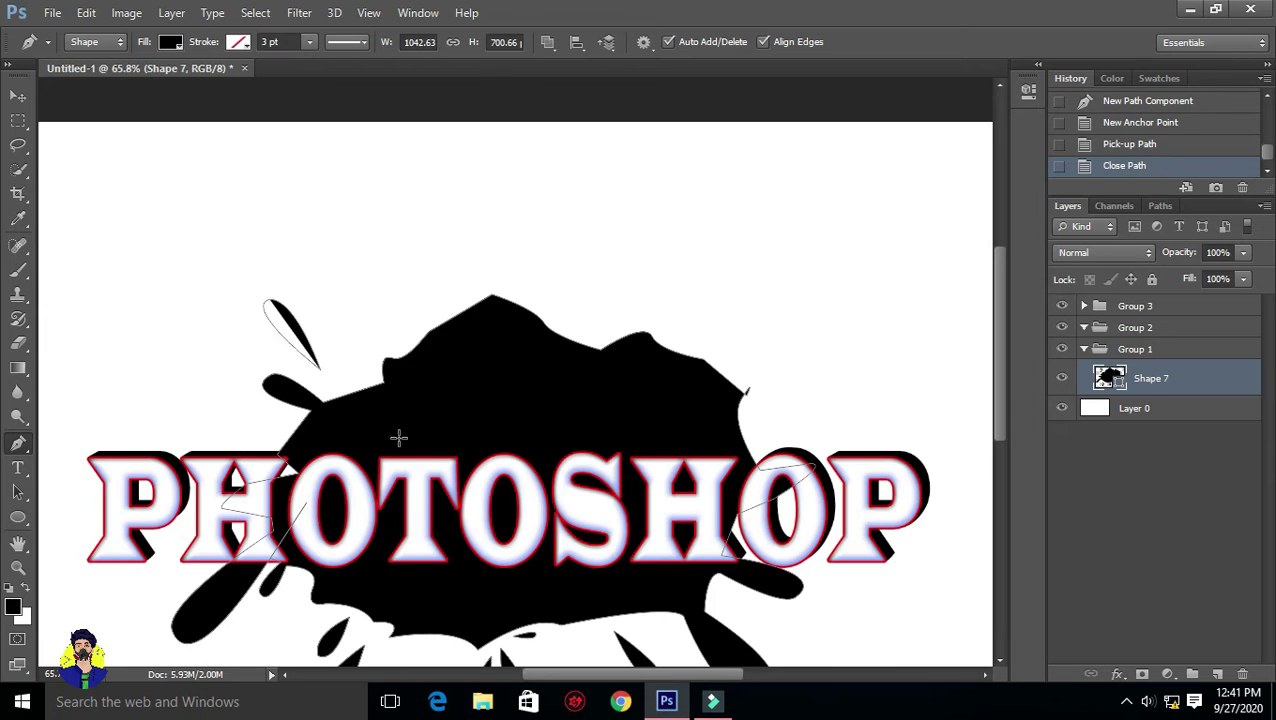
pyautogui.scroll(-2, 265, 423)
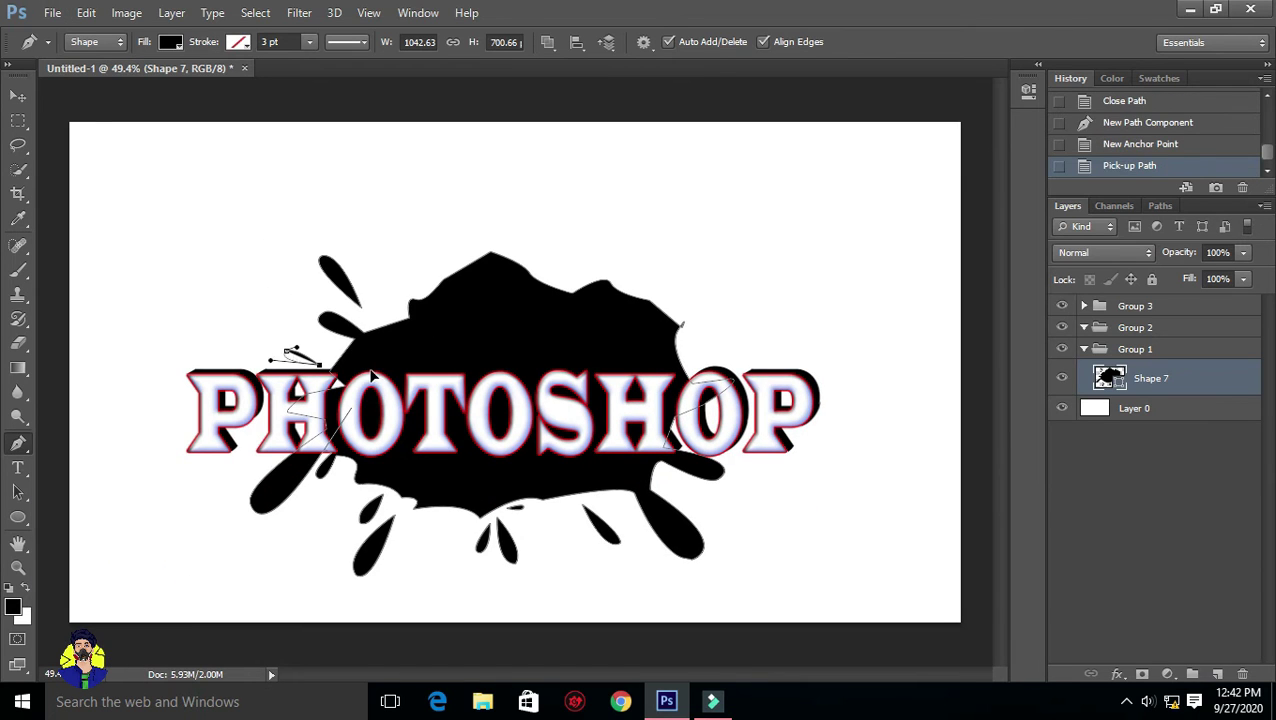
pyautogui.moveTo(748, 330); pyautogui.dragTo(760, 322)
pyautogui.click(748, 330)
pyautogui.click(700, 348)
pyautogui.scroll(-1, 533, 456)
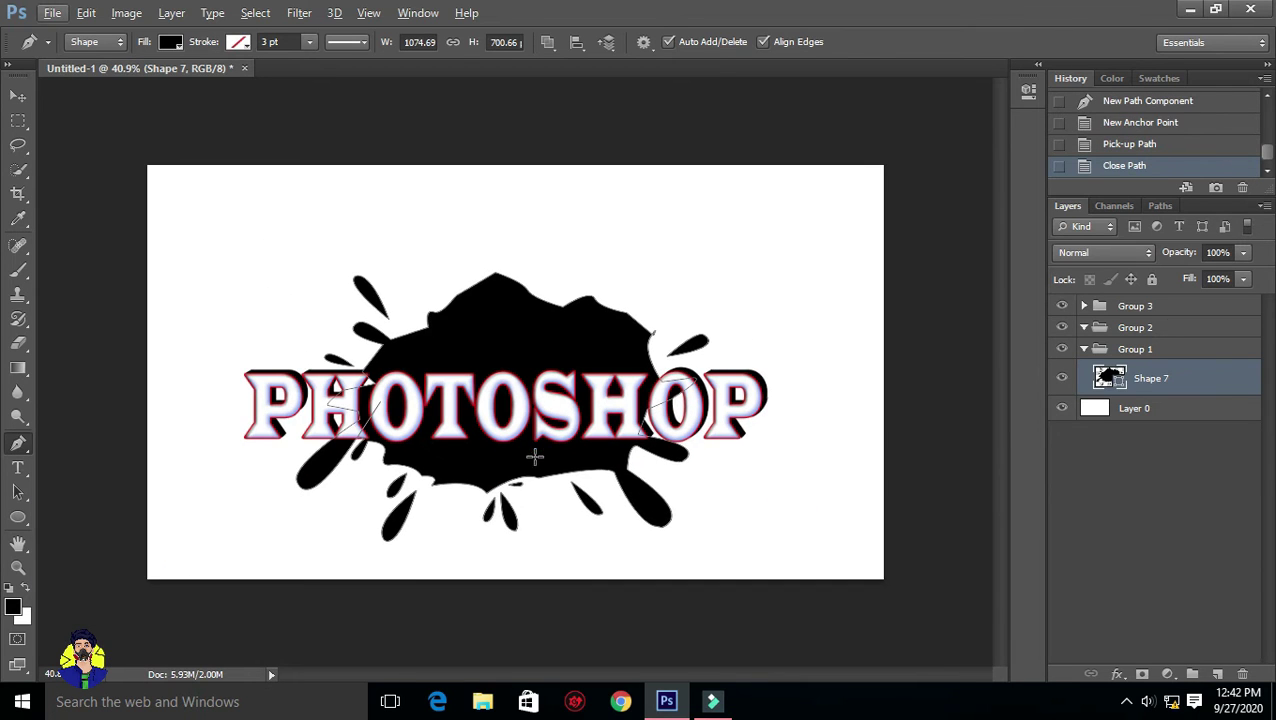
# Draw two small black ellipse dots near the splash, stepping through History to check them.
pyautogui.click(18, 517)
pyautogui.scroll(8, 305, 498)
pyautogui.moveTo(430, 352); pyautogui.dragTo(450, 364)
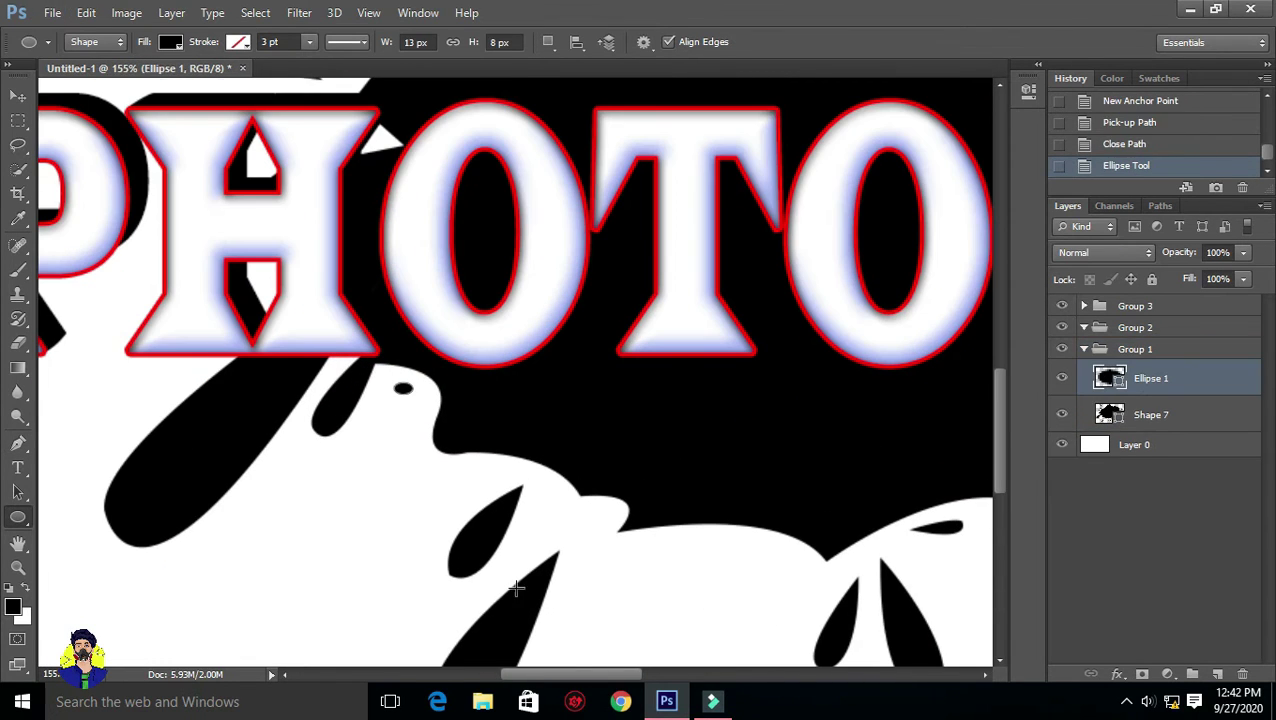
pyautogui.moveTo(583, 445); pyautogui.dragTo(602, 468)
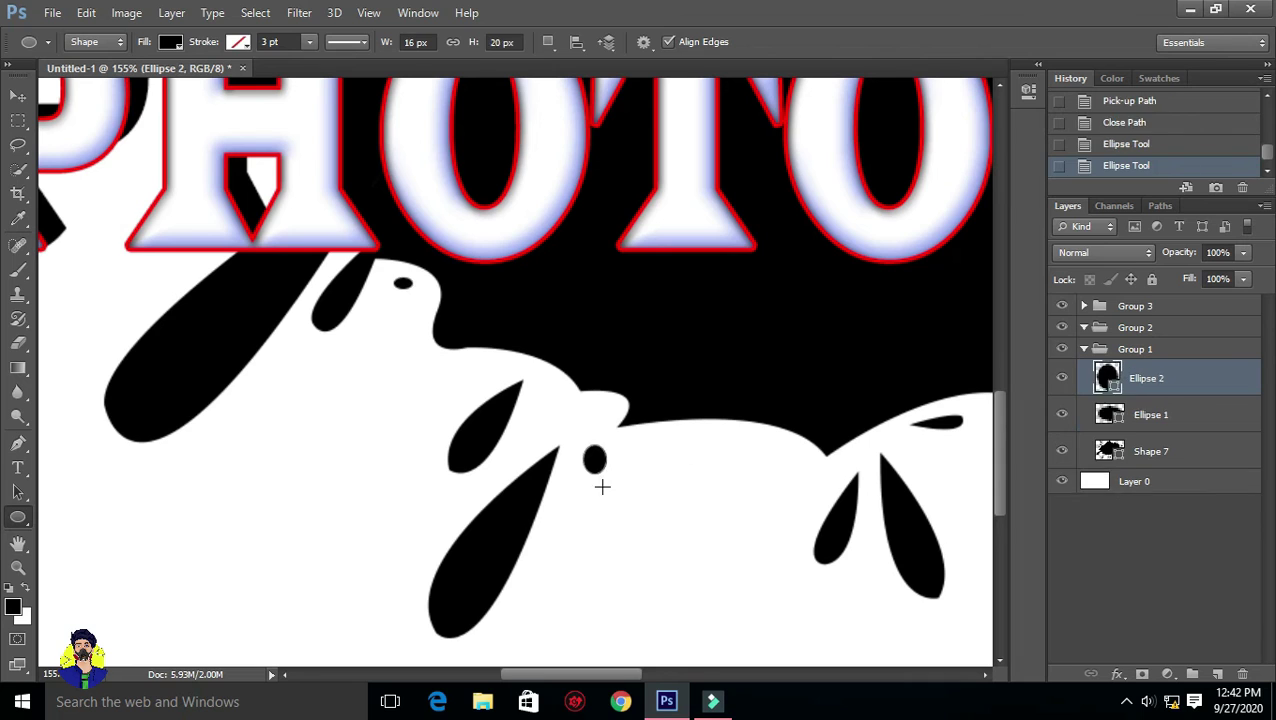
pyautogui.click(1135, 125)
pyautogui.click(1143, 146)
pyautogui.click(1137, 123)
pyautogui.click(1140, 145)
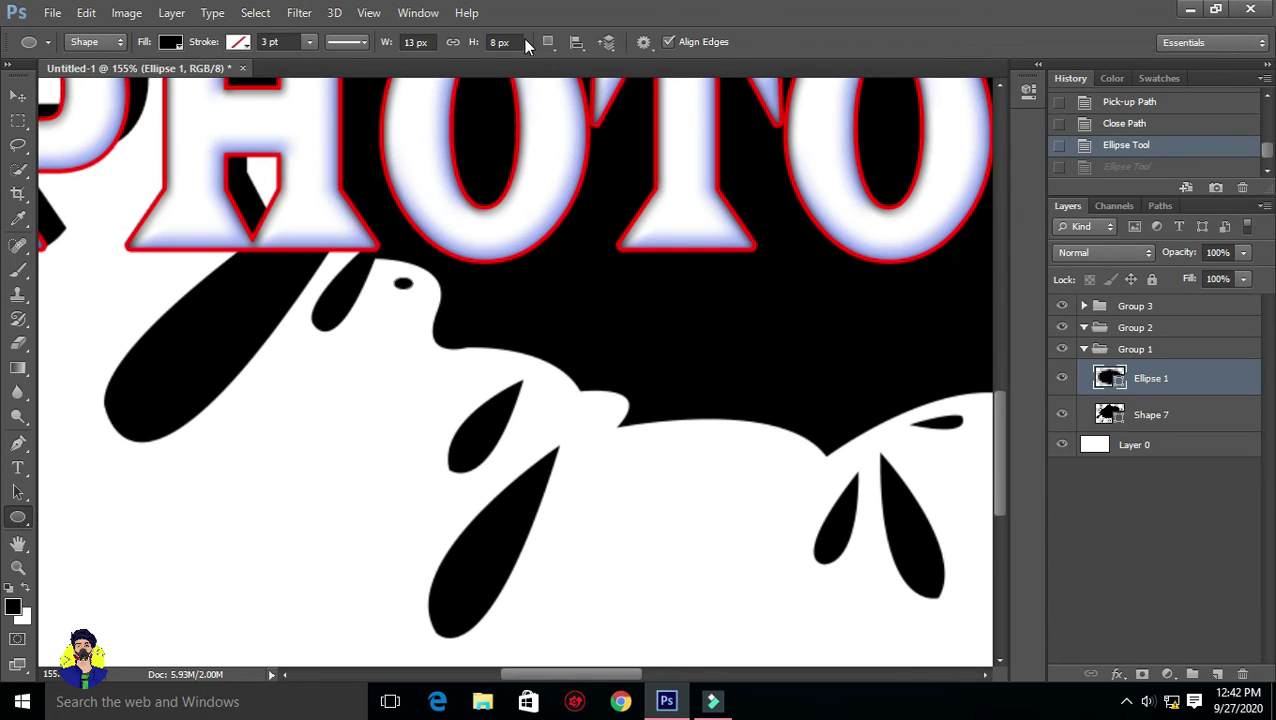
# Add three more tiny spatter dots below the splash and near the right drip.
pyautogui.moveTo(549, 512); pyautogui.dragTo(549, 514)
pyautogui.moveTo(534, 545); pyautogui.dragTo(540, 557)
pyautogui.moveTo(686, 441); pyautogui.dragTo(706, 474)
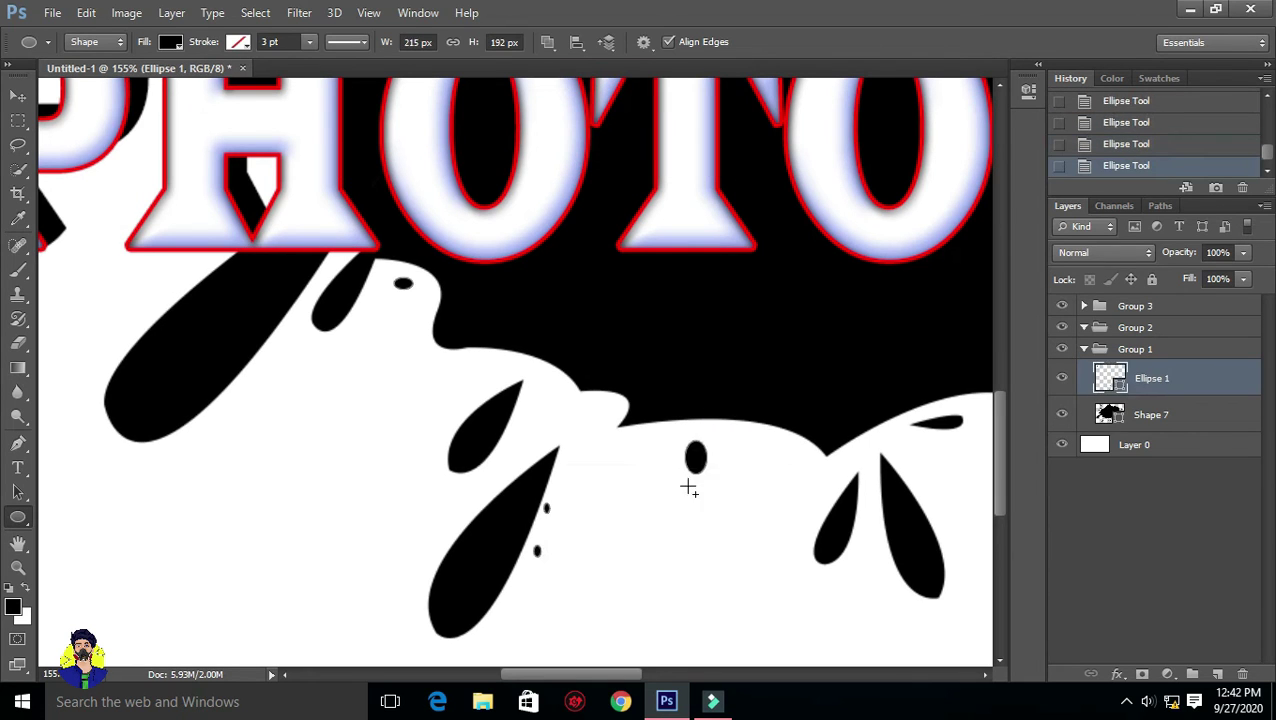
pyautogui.scroll(-3, 706, 510)
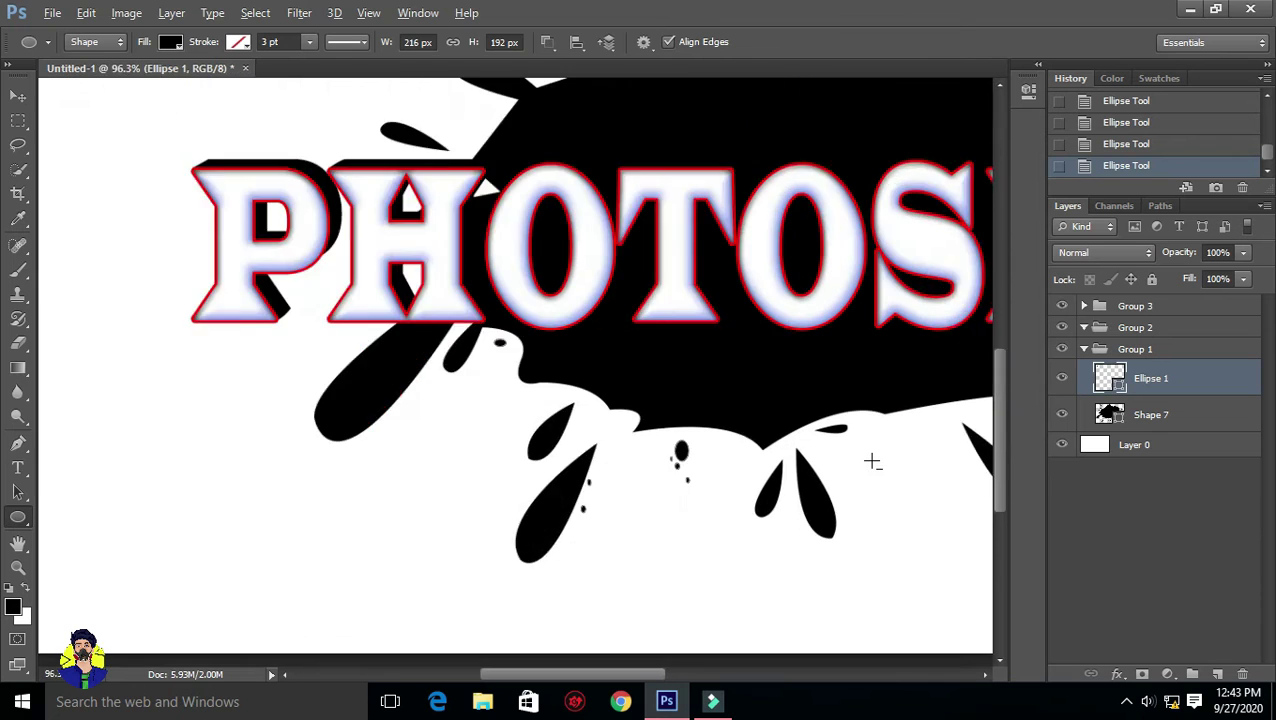
pyautogui.scroll(4, 872, 461)
pyautogui.scroll(-3, 877, 364)
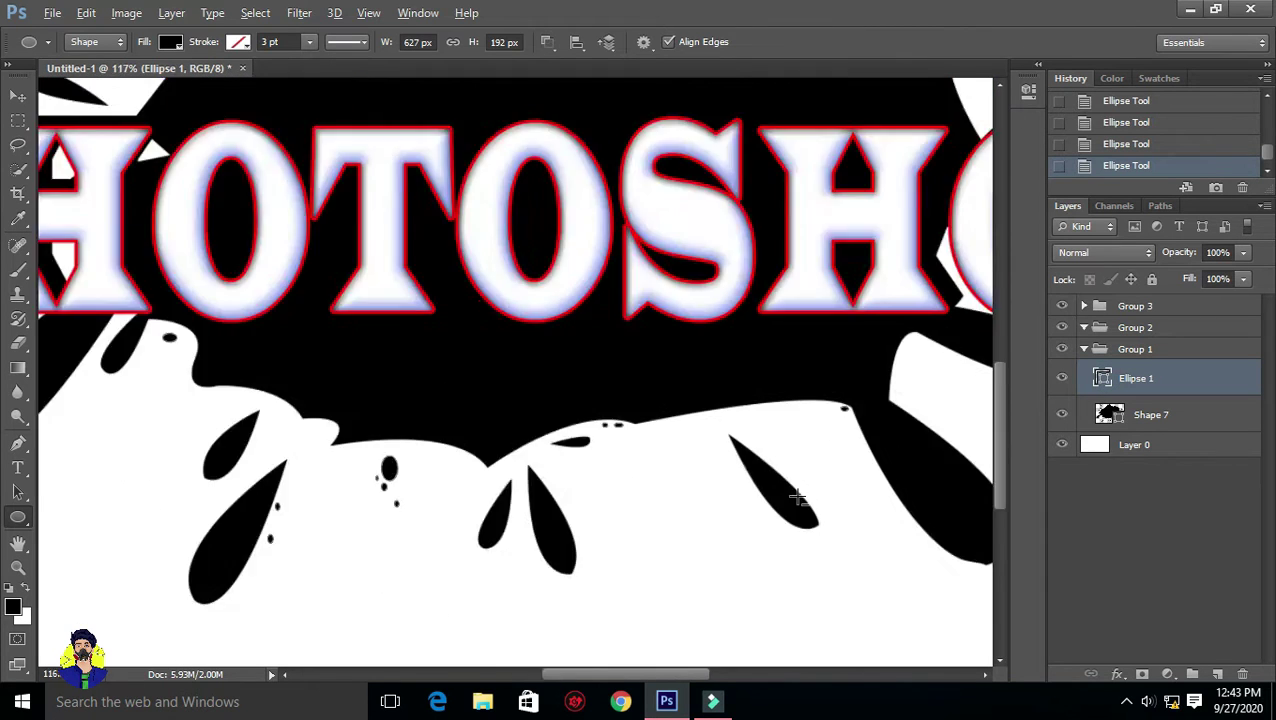
pyautogui.scroll(3, 873, 394)
pyautogui.scroll(-3, 834, 484)
pyautogui.scroll(4, 340, 288)
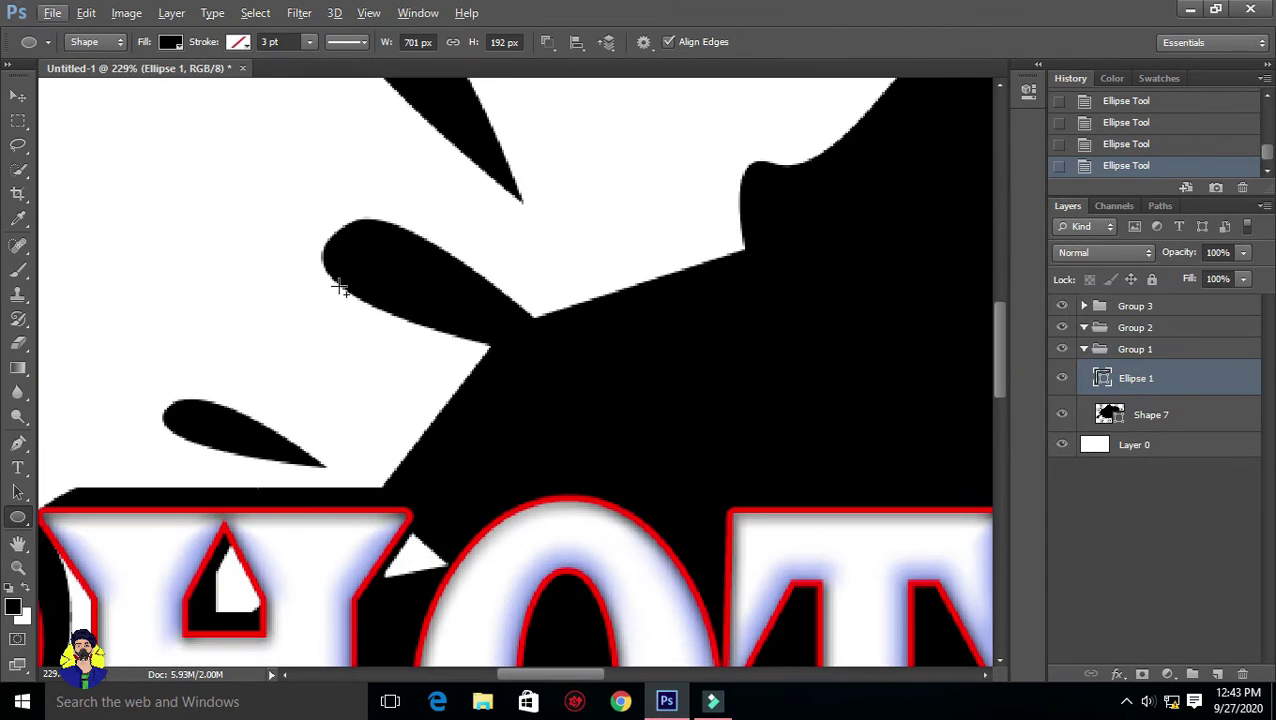
pyautogui.scroll(-3, 540, 312)
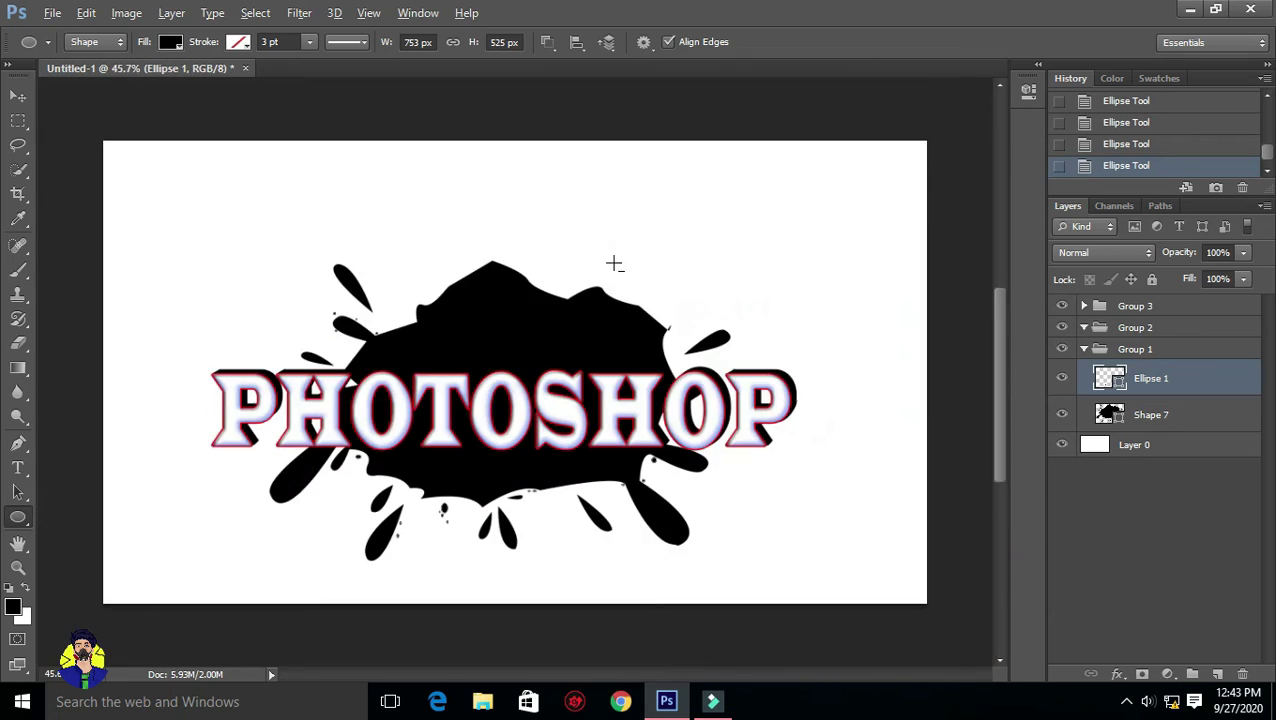
pyautogui.scroll(2, 541, 535)
pyautogui.scroll(2, 491, 577)
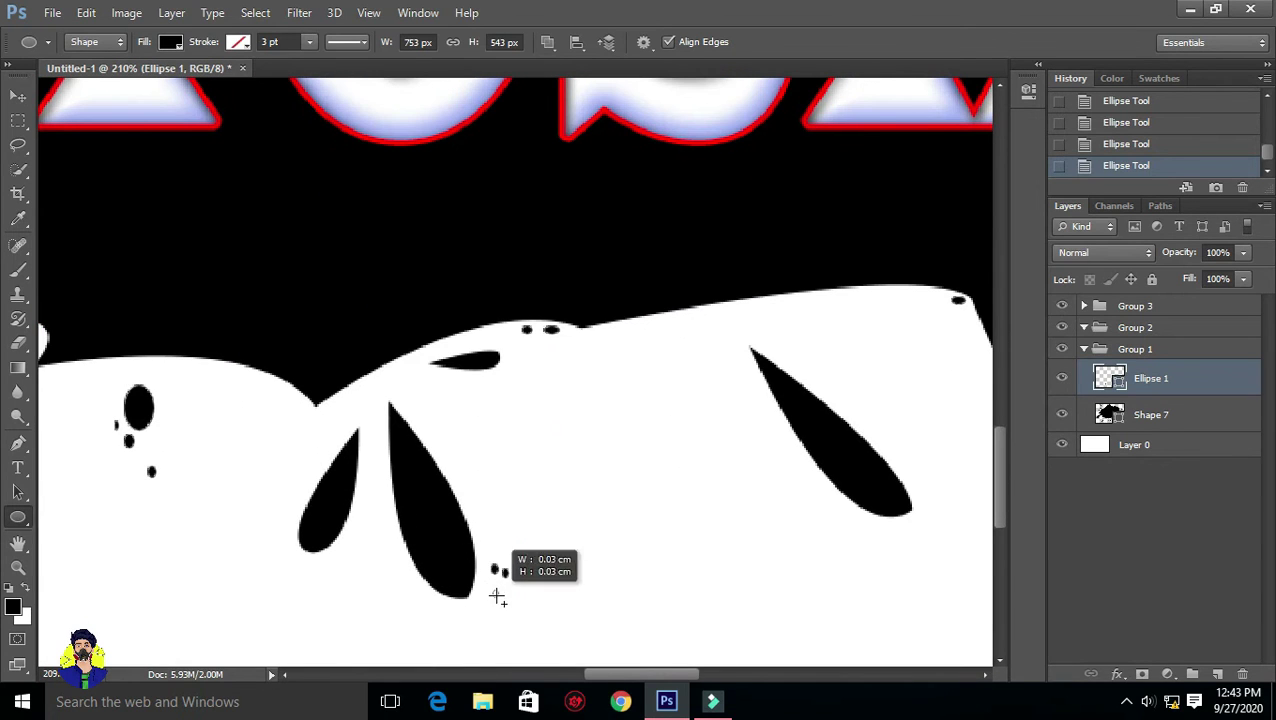
pyautogui.scroll(-3, 497, 597)
# Turn on Shape 7's Gradient Overlay and set its left stop to bright blue.
pyautogui.click(1110, 414)
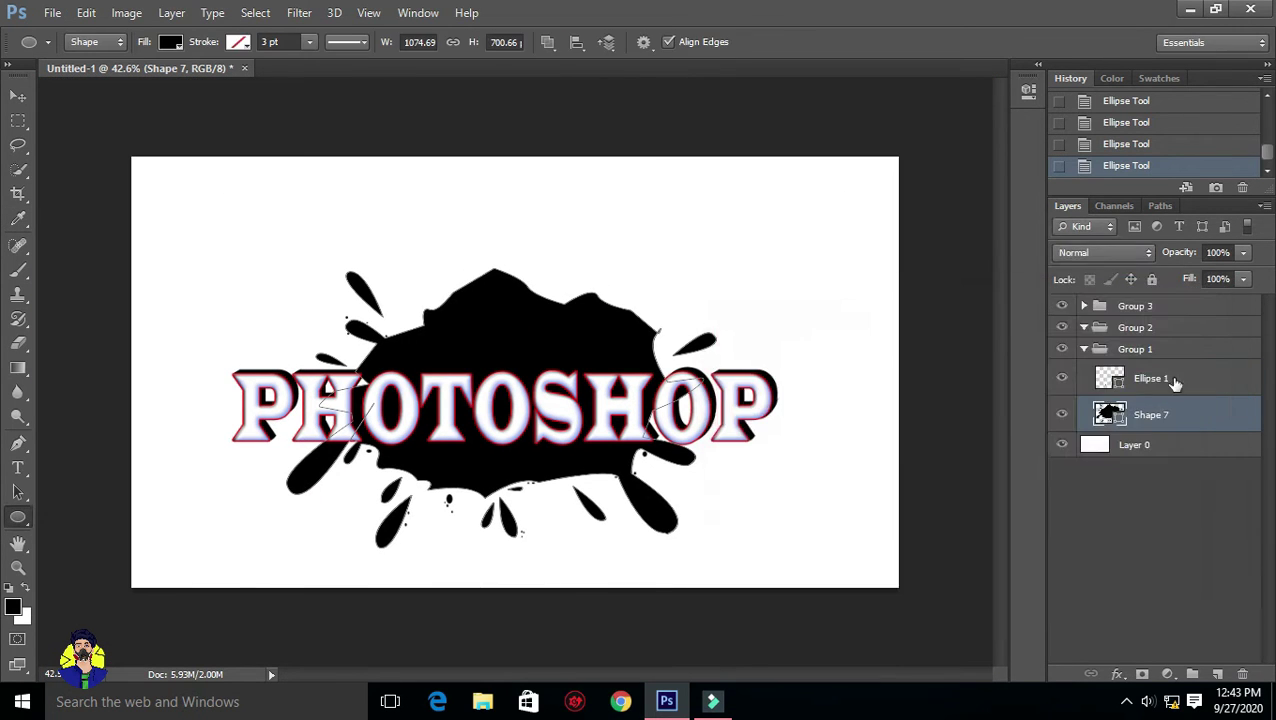
pyautogui.doubleClick(1203, 417)
pyautogui.click(700, 461)
pyautogui.click(920, 322)
pyautogui.doubleClick(734, 490)
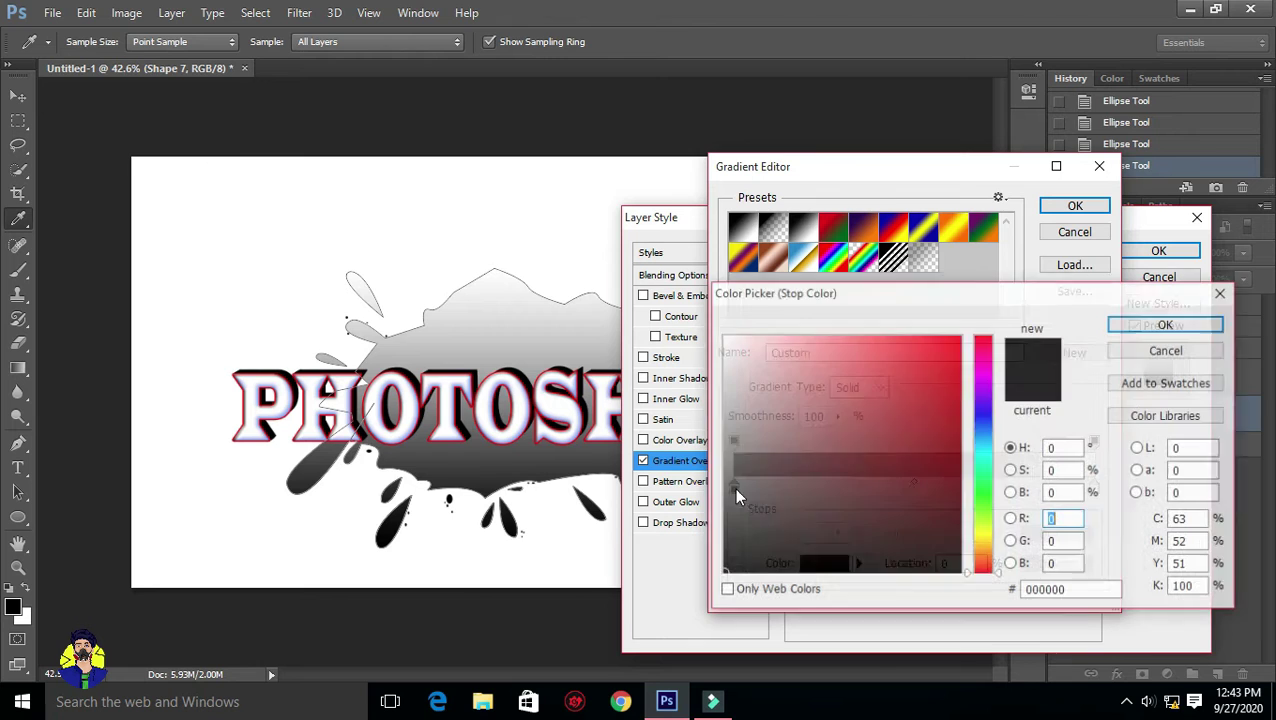
pyautogui.click(983, 438)
pyautogui.moveTo(900, 347); pyautogui.dragTo(954, 360)
pyautogui.click(1167, 323)
# Set the right gradient stop to a deeper blue and accept the gradient.
pyautogui.doubleClick(1091, 489)
pyautogui.click(957, 338)
pyautogui.click(1167, 323)
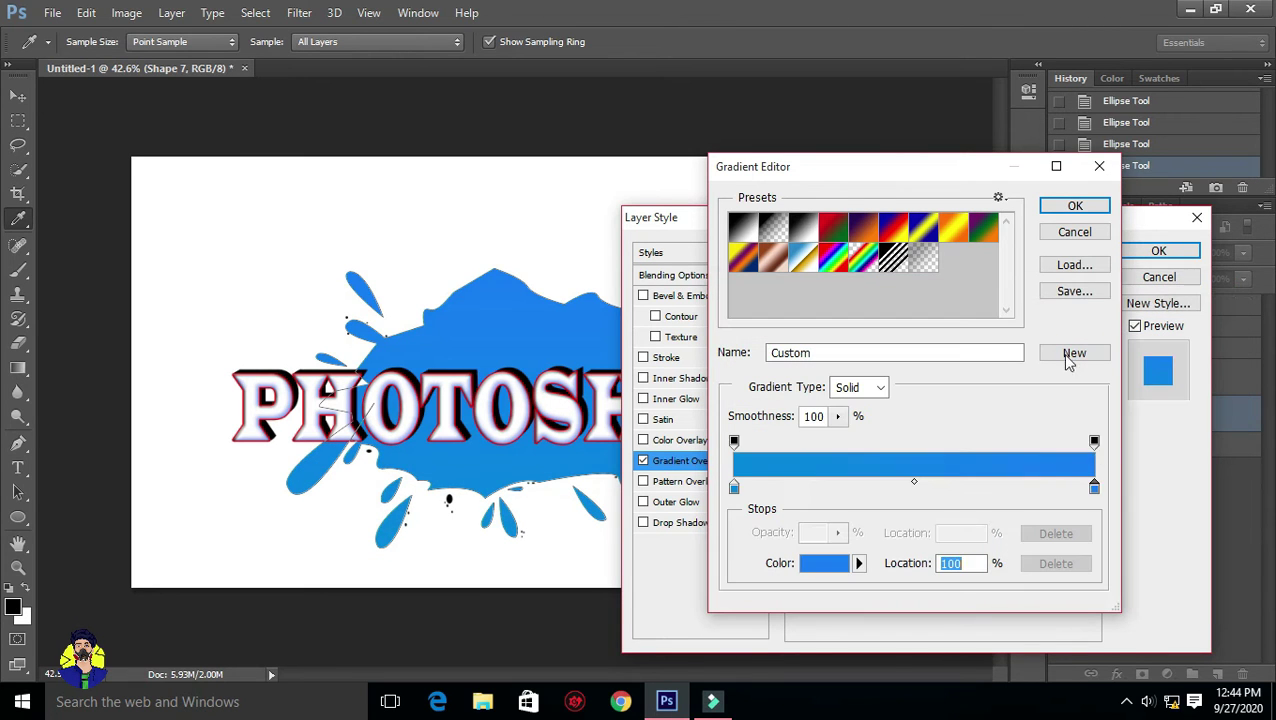
pyautogui.click(1094, 442)
pyautogui.click(1070, 205)
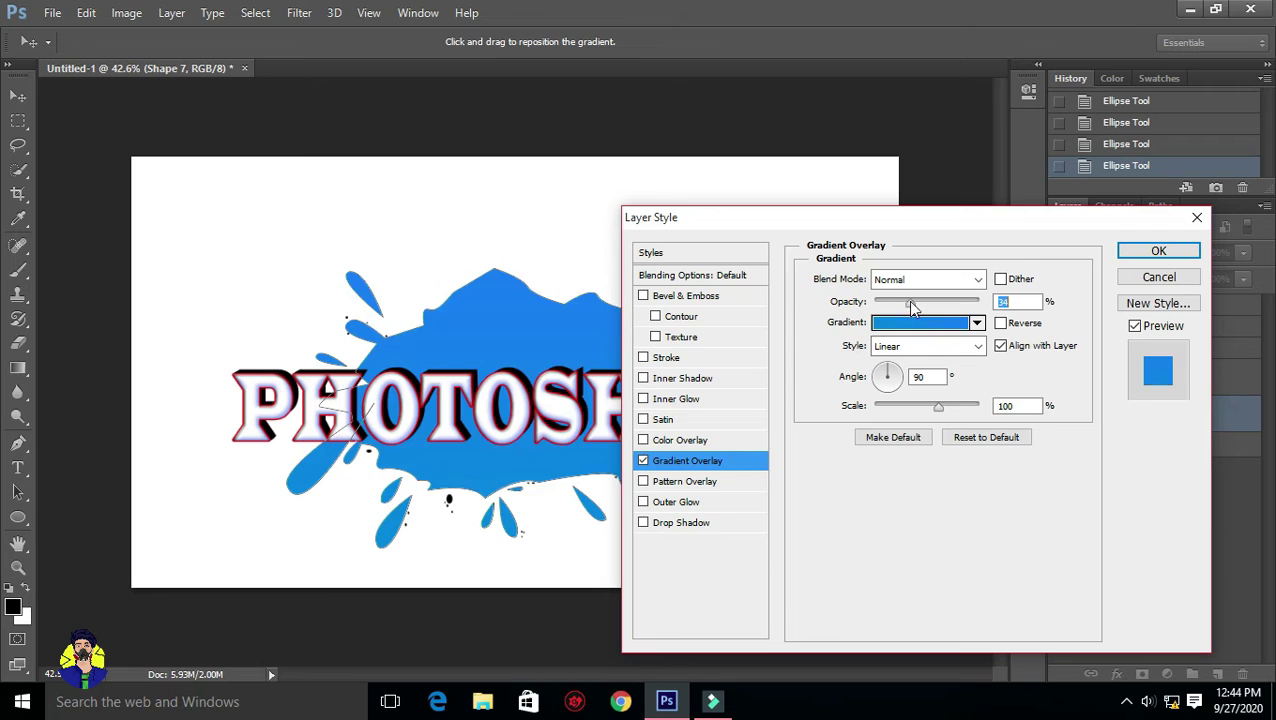
# Add Bevel & Emboss: depth 674%, soften 16 px, inward, highlight 100%, shadow 33%, with contour.
pyautogui.click(677, 296)
pyautogui.moveTo(929, 335); pyautogui.dragTo(944, 328)
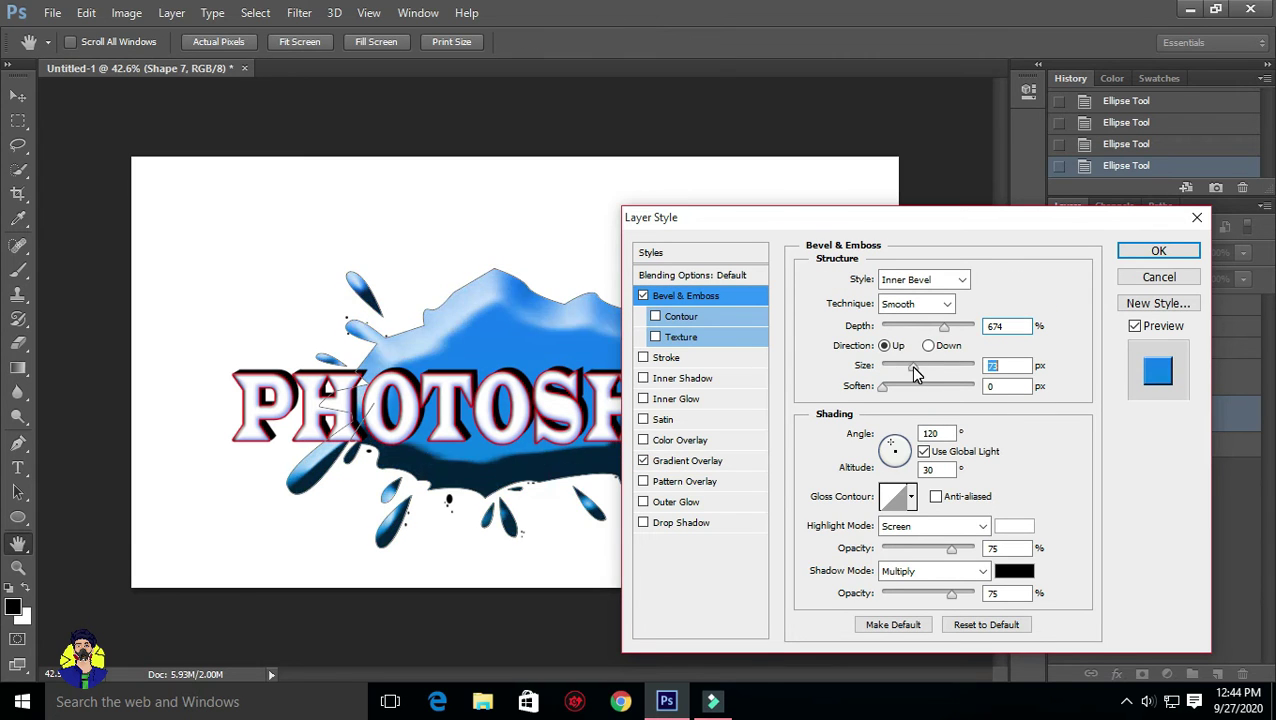
pyautogui.moveTo(883, 387); pyautogui.dragTo(975, 388)
pyautogui.click(929, 345)
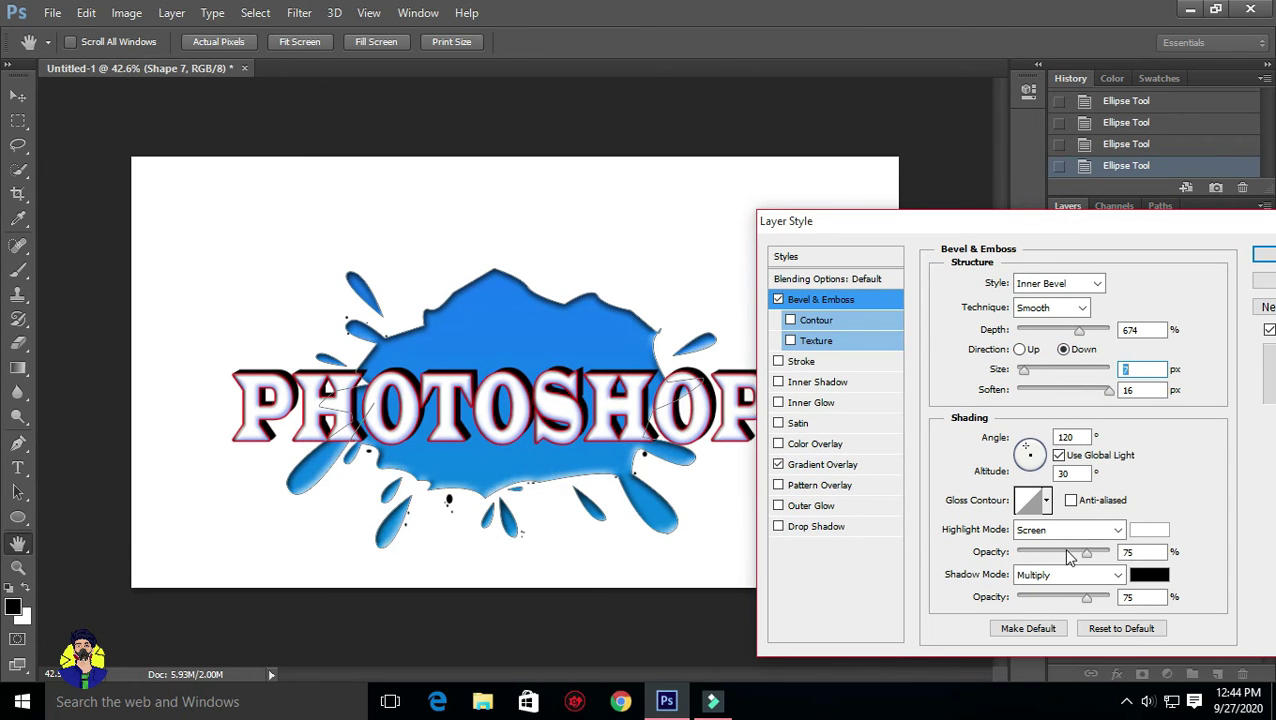
pyautogui.moveTo(1086, 552); pyautogui.dragTo(1110, 552)
pyautogui.moveTo(1086, 597); pyautogui.dragTo(1048, 597)
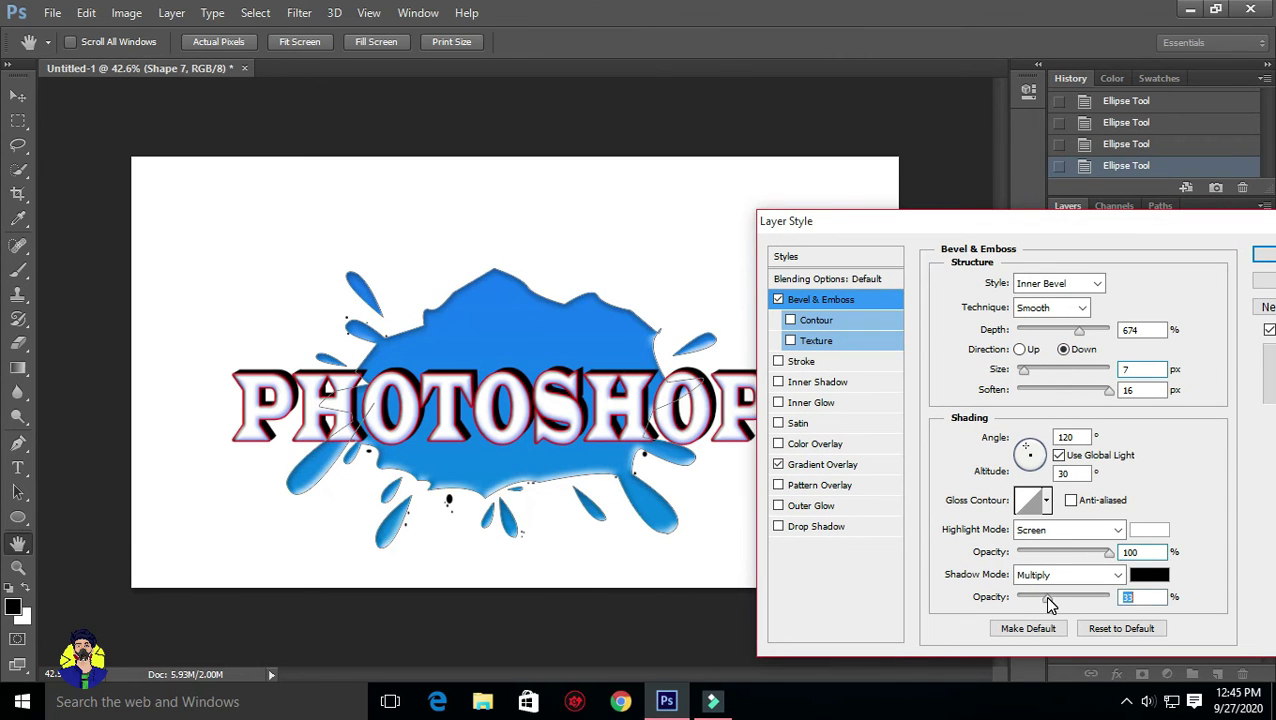
pyautogui.click(816, 320)
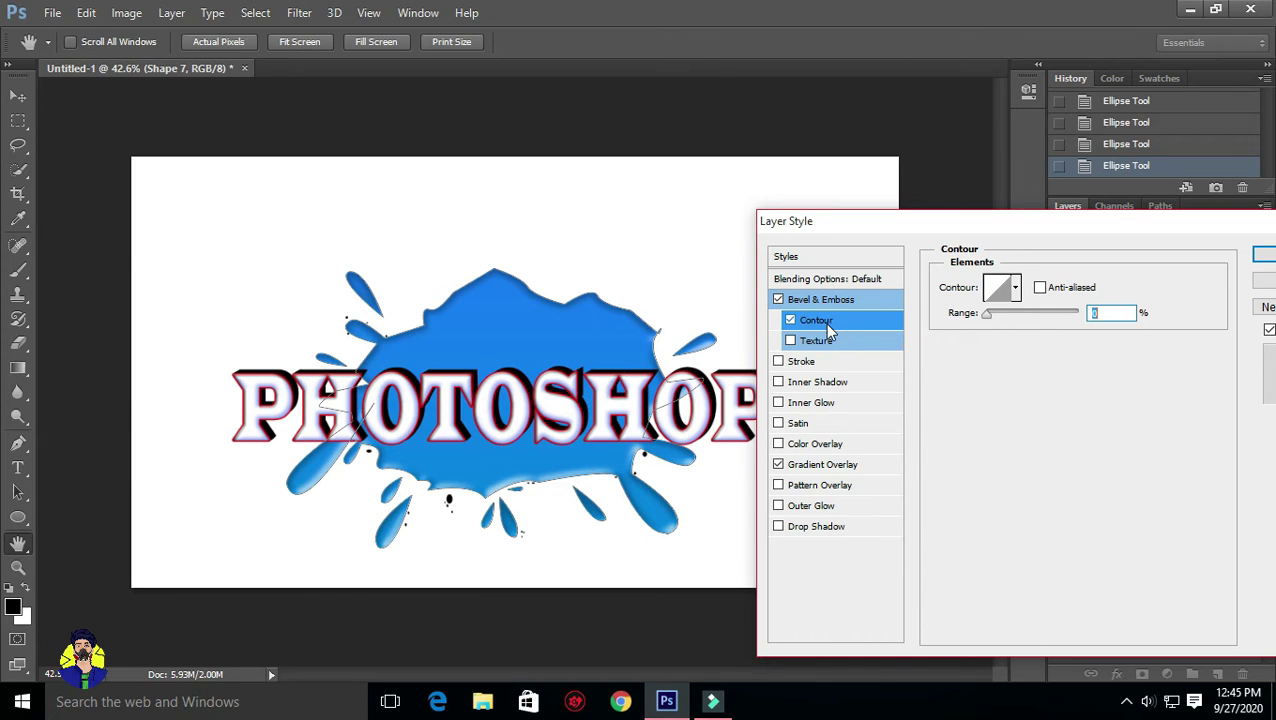
pyautogui.click(801, 361)
# Add an Inner Shadow and a soft Inner Glow to the splash.
pyautogui.click(817, 382)
pyautogui.moveTo(1034, 364)
pyautogui.mouseDown()
pyautogui.moveTo(1049, 384)
pyautogui.moveTo(1008, 404)
pyautogui.moveTo(1008, 365)
pyautogui.moveTo(1010, 441)
pyautogui.mouseUp()
pyautogui.click(811, 402)
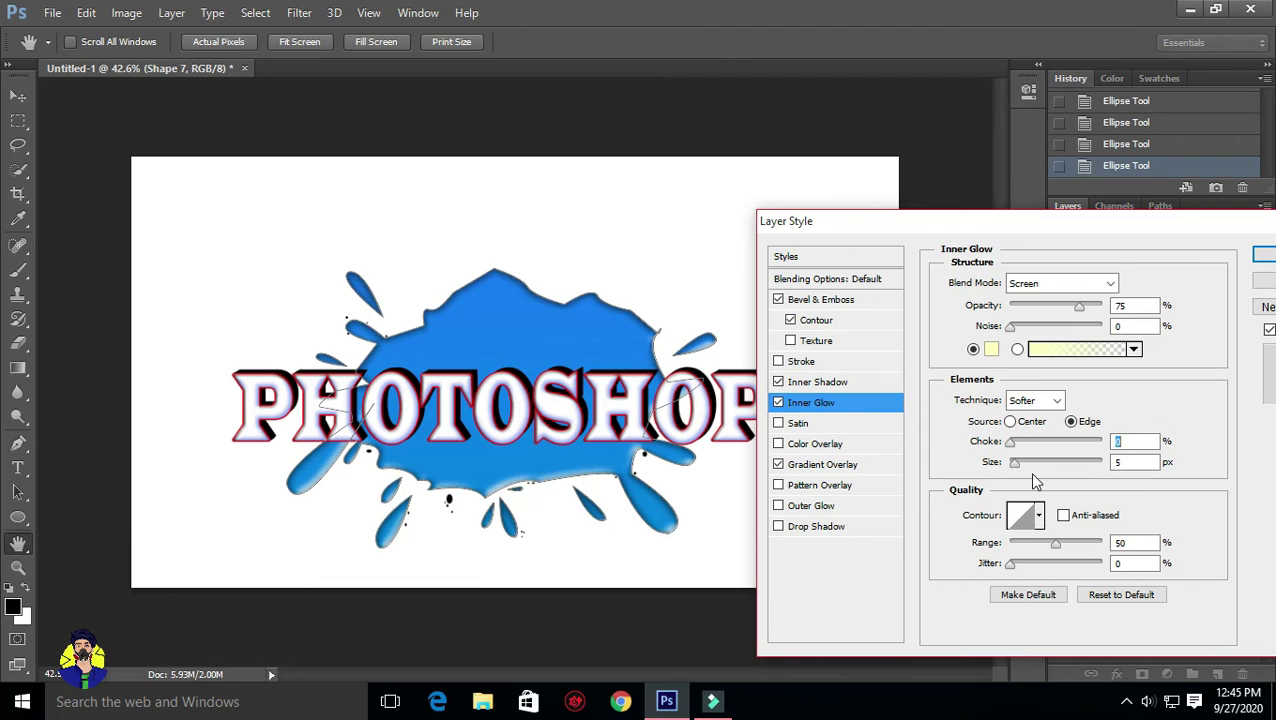
# Add an inverted Satin with a new contour, 37% opacity and 42 px distance.
pyautogui.click(798, 423)
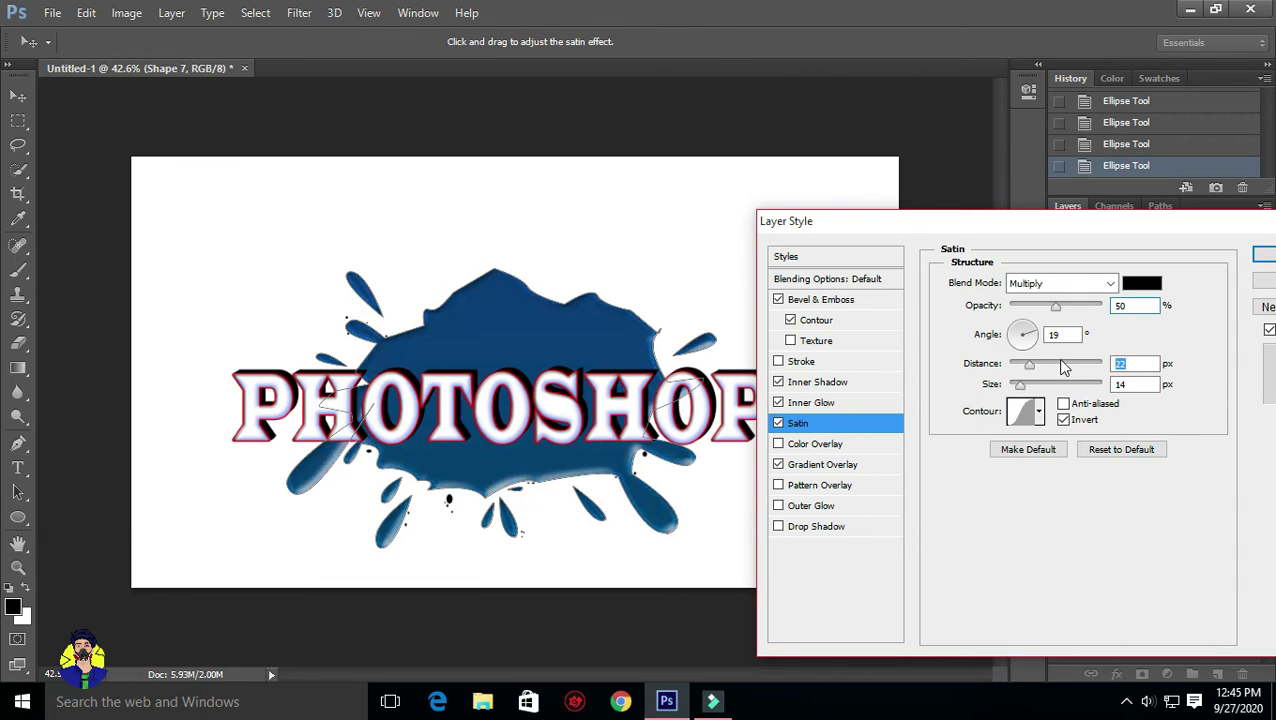
pyautogui.click(1039, 411)
pyautogui.click(1054, 485)
pyautogui.click(943, 489)
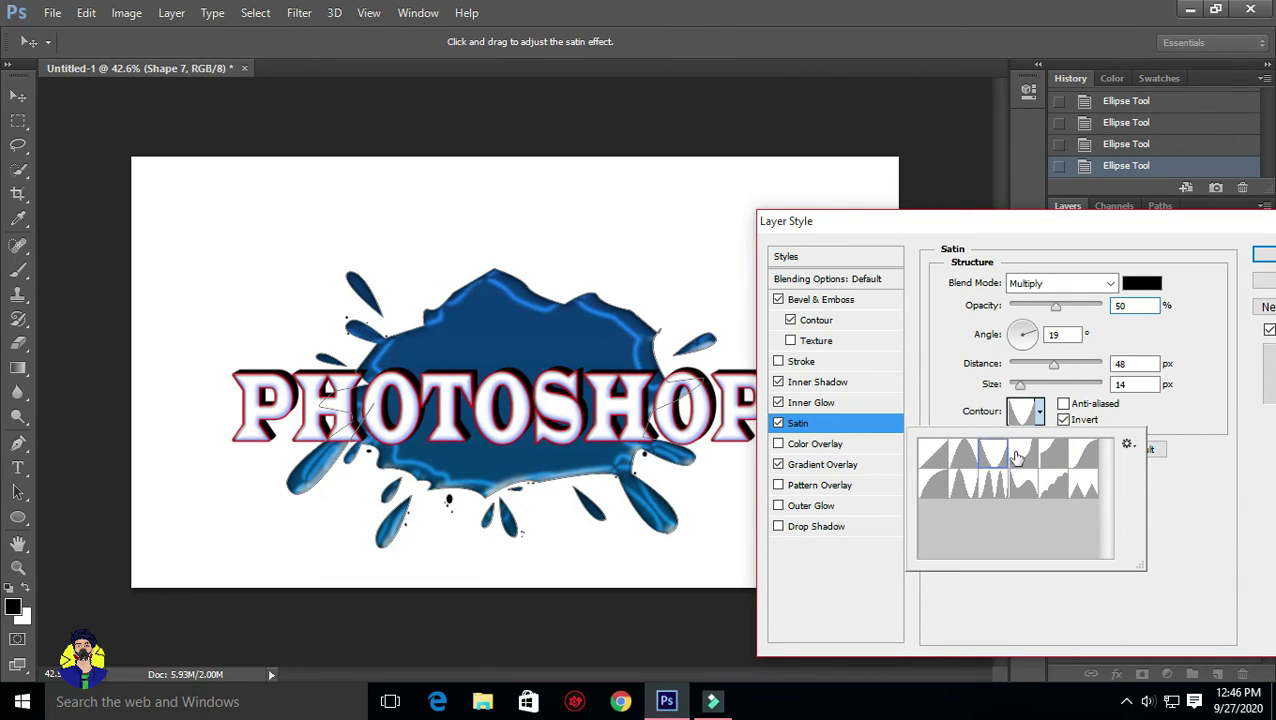
pyautogui.moveTo(1053, 363)
pyautogui.mouseDown()
pyautogui.moveTo(1030, 367)
pyautogui.moveTo(1063, 365)
pyautogui.moveTo(1071, 385)
pyautogui.mouseUp()
pyautogui.moveTo(1058, 306); pyautogui.dragTo(1043, 306)
pyautogui.moveTo(1068, 376); pyautogui.dragTo(1067, 367)
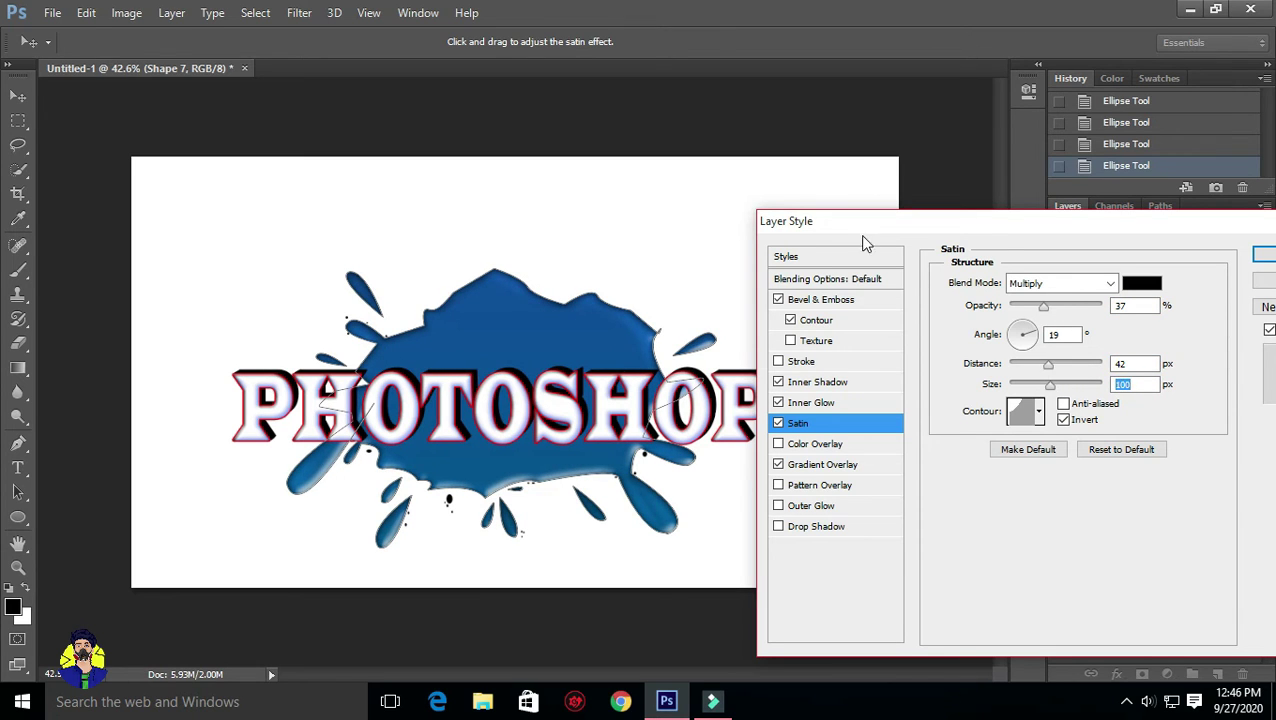
# Try and remove a Color Overlay, check Stroke, then apply the splash's layer effects.
pyautogui.click(778, 443)
pyautogui.click(778, 443)
pyautogui.click(801, 361)
pyautogui.click(778, 361)
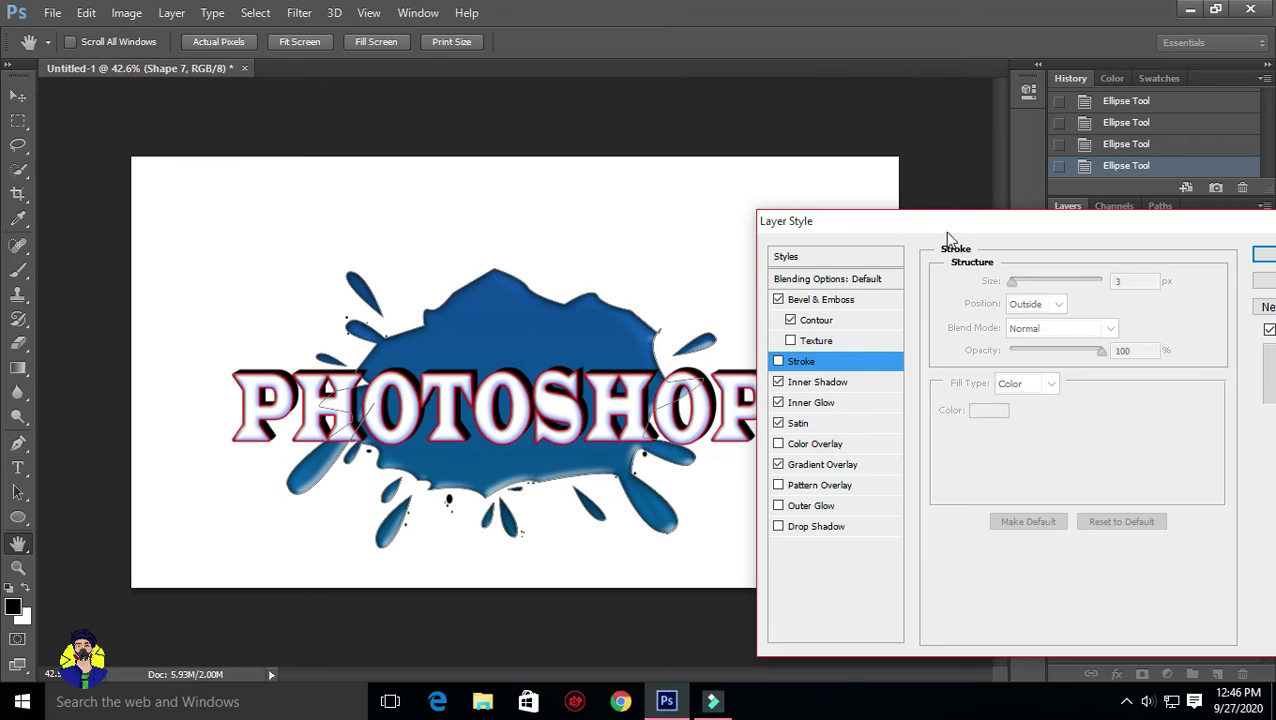
pyautogui.moveTo(948, 240); pyautogui.dragTo(877, 267)
pyautogui.click(1205, 285)
# Fill the Ellipse 1 layer with blue and give it Bevel & Emboss.
pyautogui.doubleClick(1190, 378)
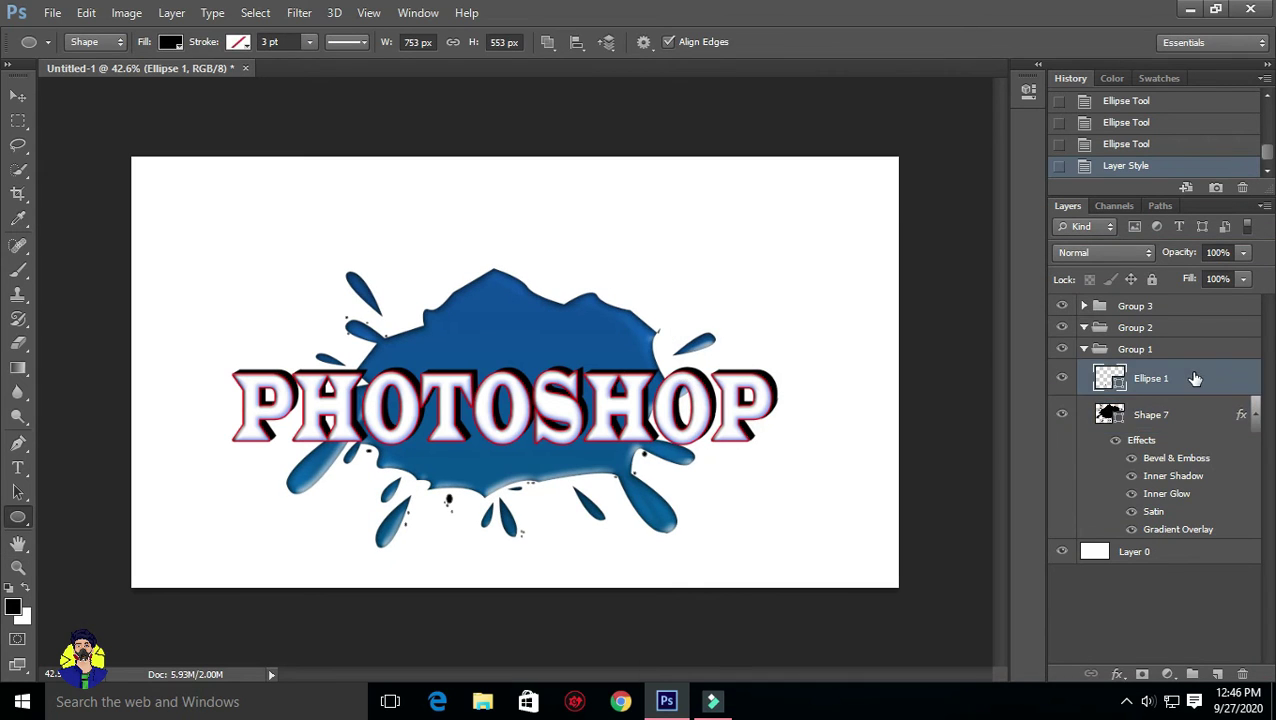
pyautogui.click(1219, 308)
pyautogui.doubleClick(1109, 378)
pyautogui.click(480, 300)
pyautogui.click(1191, 322)
pyautogui.doubleClick(1183, 377)
pyautogui.click(750, 328)
pyautogui.press('Return')
# Soften Shape 7's bevel to 16 px with a 23% shadow, trying then removing Outer Glow.
pyautogui.doubleClick(1147, 450)
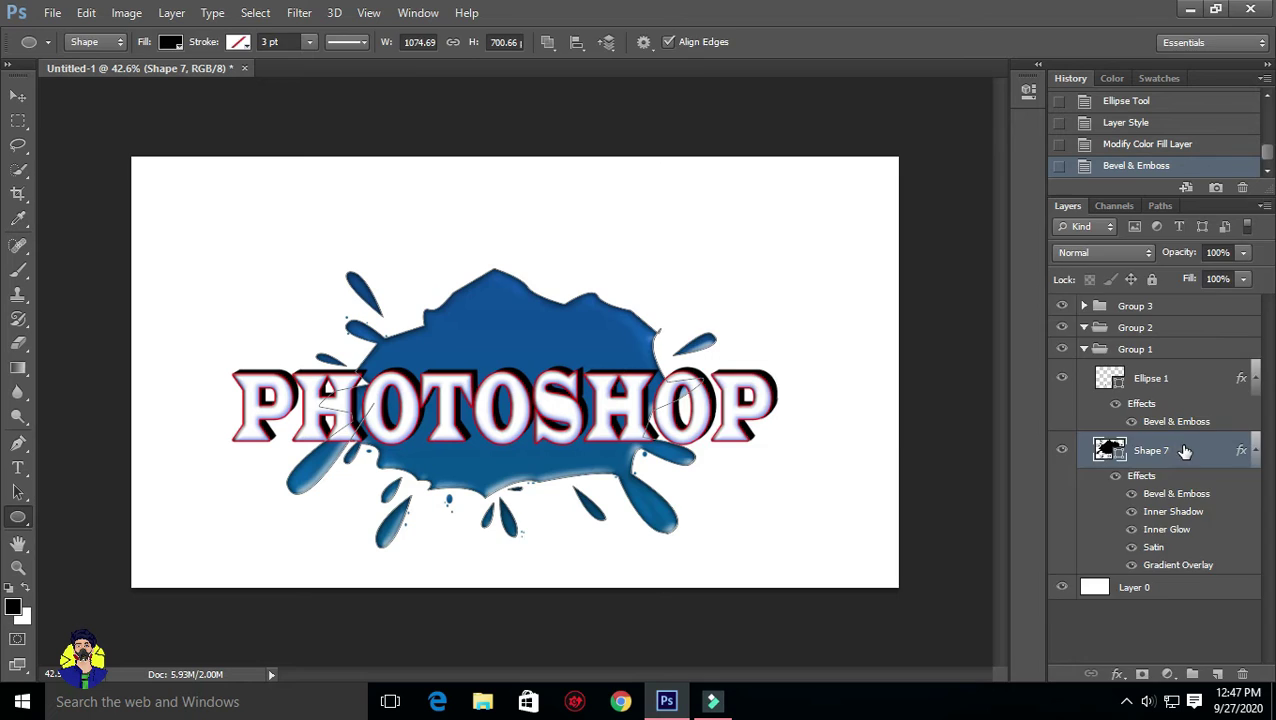
pyautogui.moveTo(968, 397); pyautogui.dragTo(958, 400)
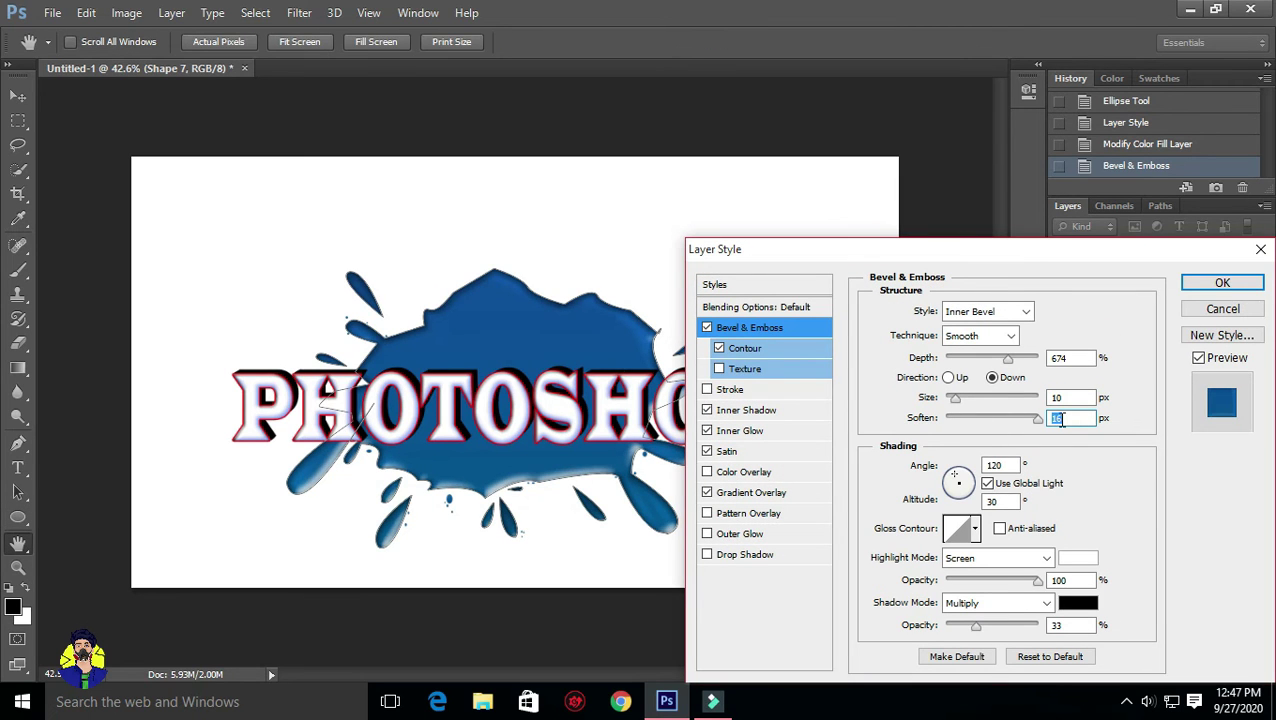
pyautogui.moveTo(993, 630); pyautogui.dragTo(967, 626)
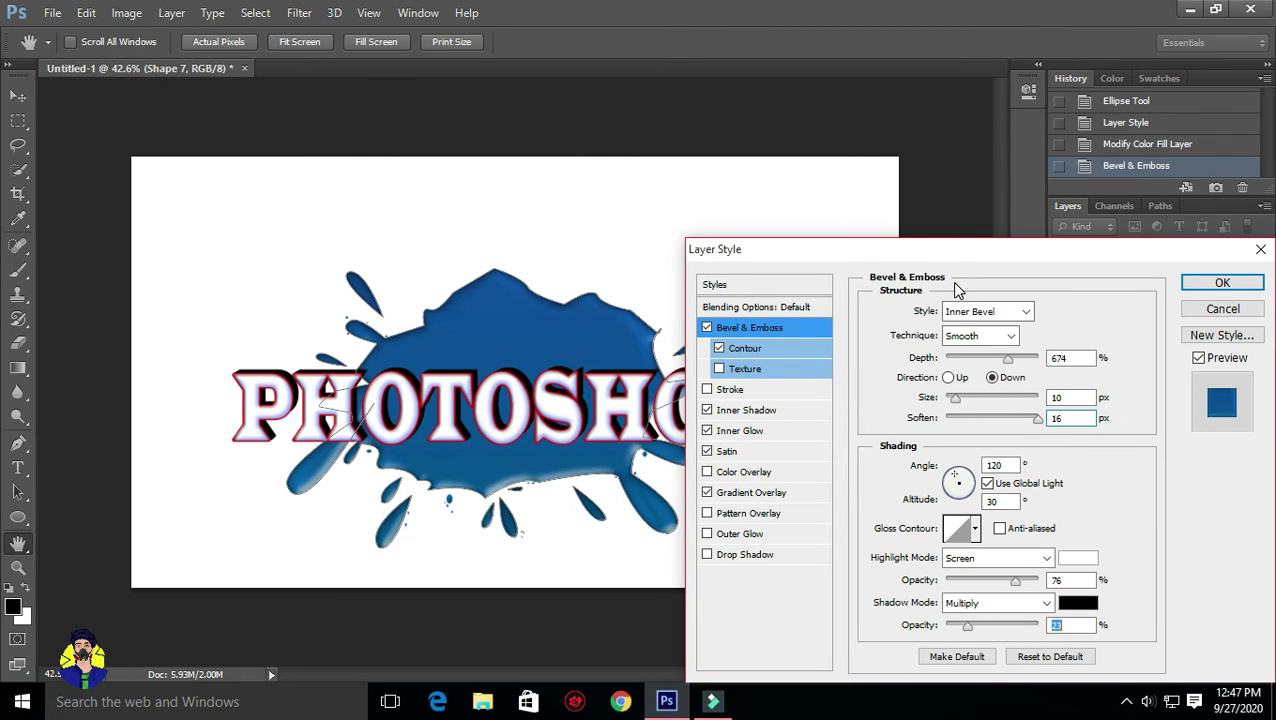
pyautogui.moveTo(981, 249); pyautogui.dragTo(1063, 223)
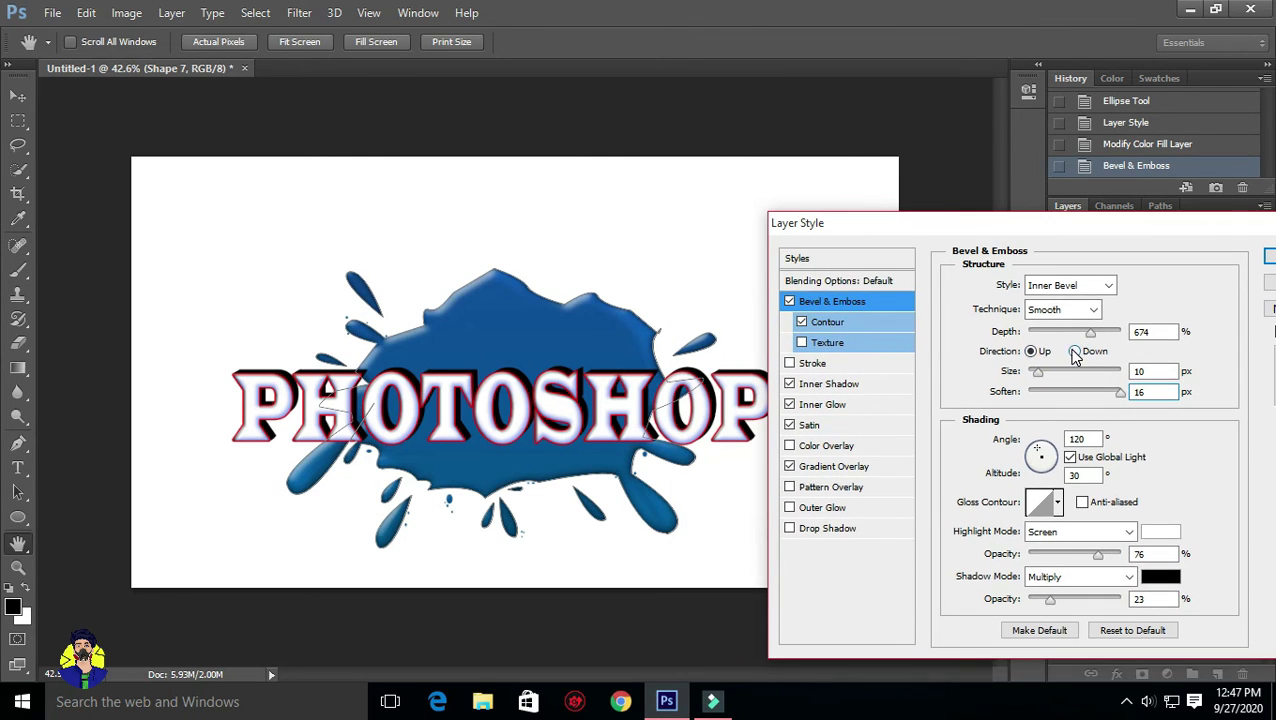
pyautogui.click(826, 404)
pyautogui.click(830, 486)
pyautogui.click(822, 507)
pyautogui.doubleClick(1138, 425)
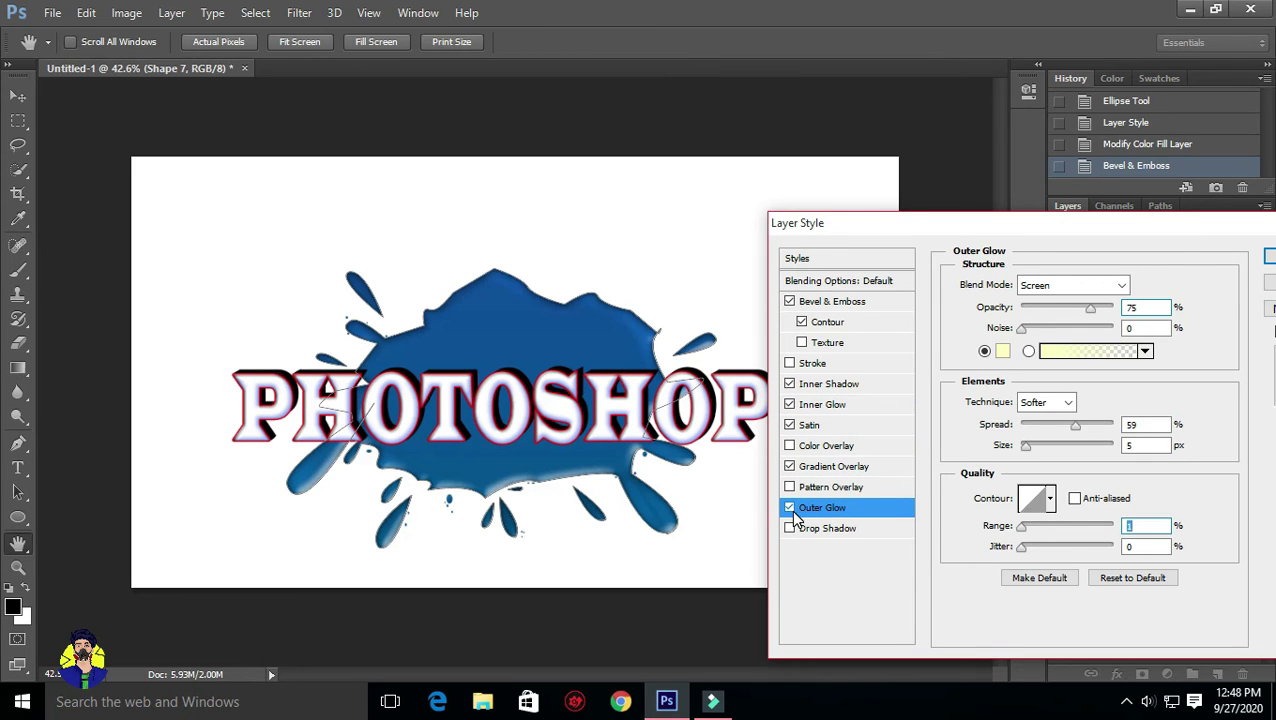
pyautogui.click(789, 507)
pyautogui.press('Return')
# Move and slightly shrink the PHOTOSHOP title, then nudge the splash group down.
pyautogui.click(1135, 306)
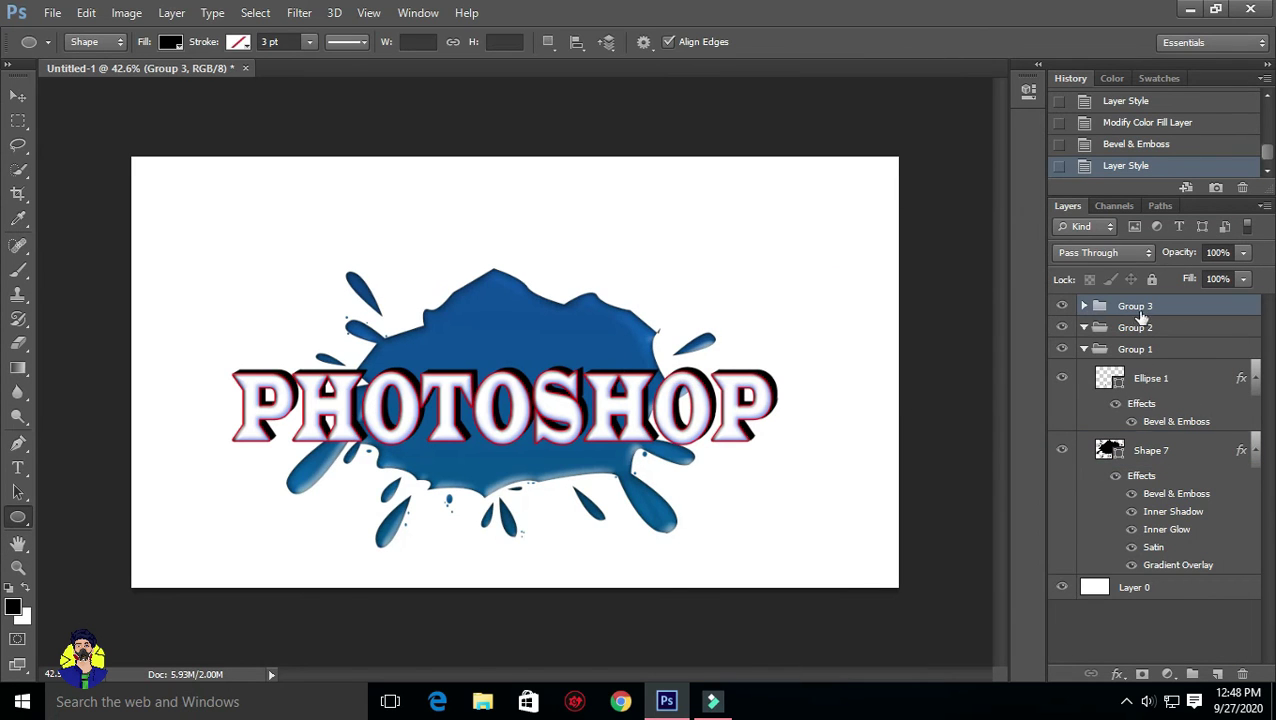
pyautogui.click(18, 96)
pyautogui.moveTo(467, 401); pyautogui.dragTo(473, 423)
pyautogui.hotkey('ctrl', 't')
pyautogui.moveTo(786, 386); pyautogui.dragTo(763, 386)
pyautogui.press('Return')
pyautogui.moveTo(500, 430); pyautogui.dragTo(510, 428)
pyautogui.click(1084, 349)
pyautogui.click(1135, 349)
pyautogui.moveTo(507, 476); pyautogui.dragTo(507, 478)
# In the icon group, draw a black rounded square above the splash with a 4.28 pt cyan border.
pyautogui.click(1135, 327)
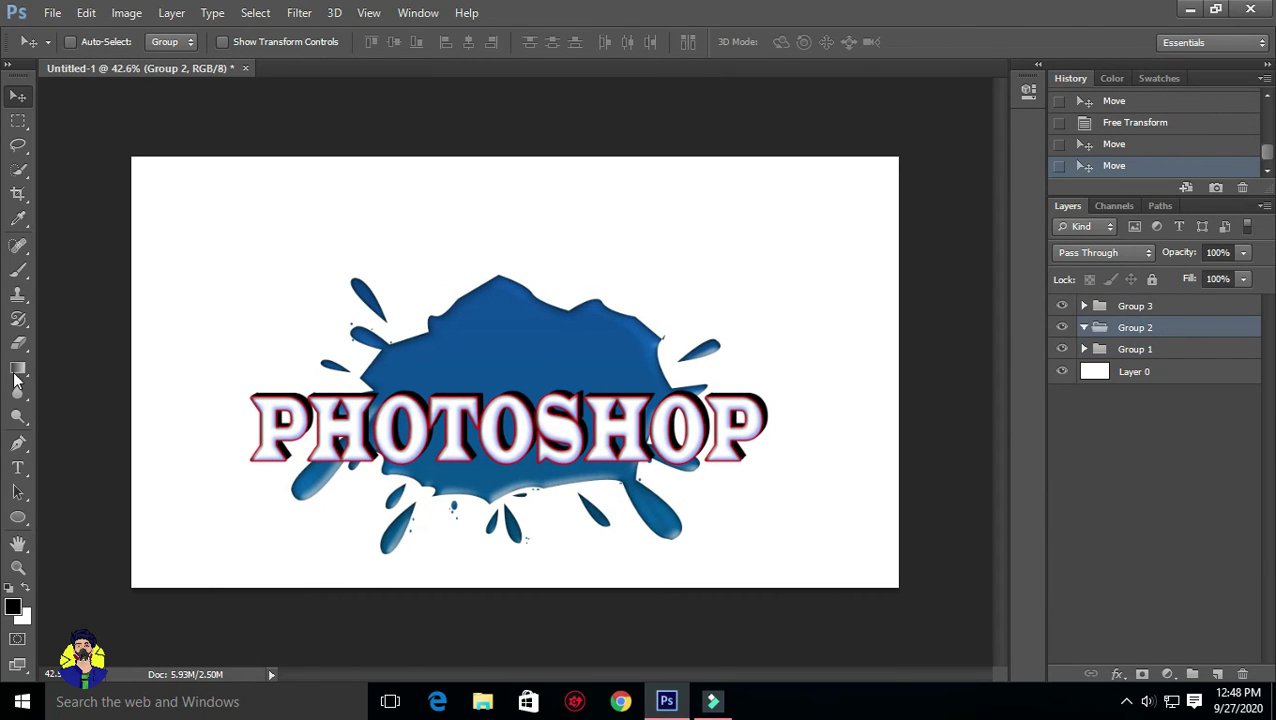
pyautogui.click(18, 517)
pyautogui.click(90, 529)
pyautogui.moveTo(463, 226); pyautogui.dragTo(673, 397)
pyautogui.click(238, 41)
pyautogui.click(245, 175)
pyautogui.click(309, 41)
pyautogui.moveTo(313, 63); pyautogui.dragTo(312, 61)
pyautogui.click(1180, 328)
# Draw a coloured ellipse inside the square and soften it with Gaussian Blur.
pyautogui.rightClick(20, 518)
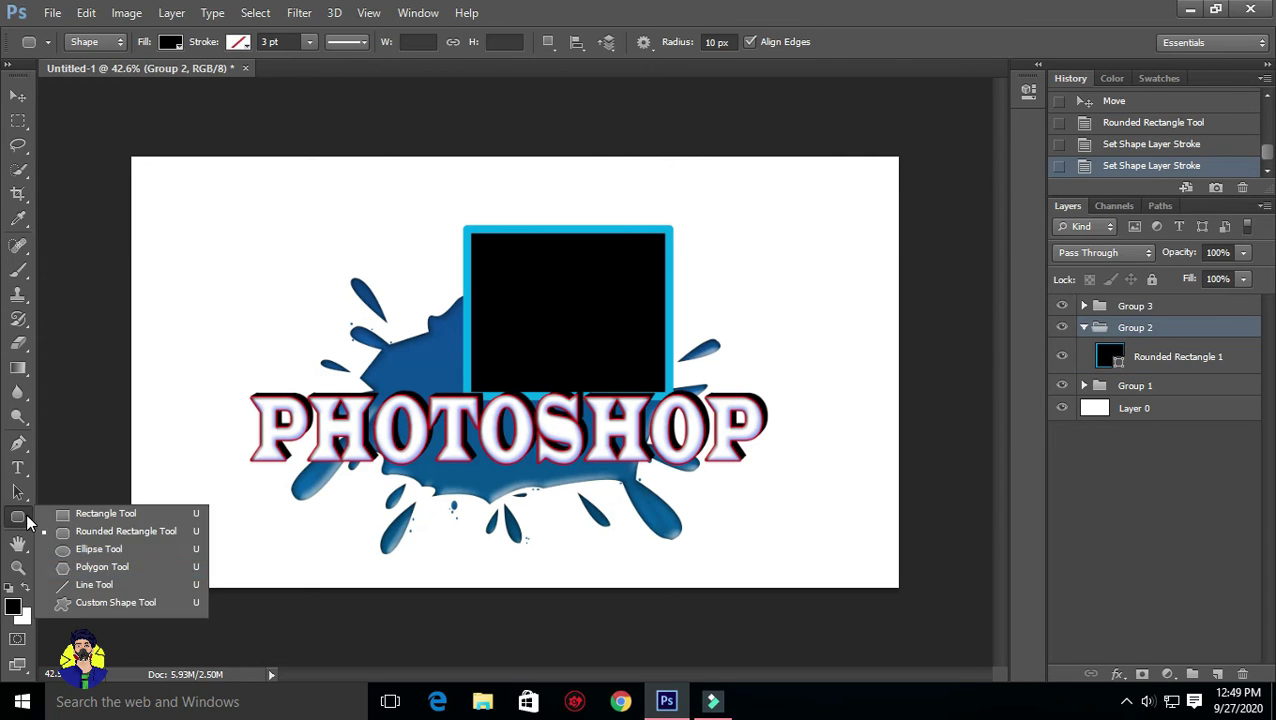
pyautogui.click(98, 549)
pyautogui.moveTo(543, 295); pyautogui.dragTo(637, 374)
pyautogui.doubleClick(1109, 356)
pyautogui.click(908, 350)
pyautogui.click(1162, 322)
pyautogui.click(299, 12)
pyautogui.click(601, 276)
pyautogui.moveTo(817, 484); pyautogui.dragTo(840, 484)
pyautogui.click(950, 231)
# Stretch the blurred glow across the square and lower its opacity to 73%.
pyautogui.moveTo(588, 320); pyautogui.dragTo(590, 321)
pyautogui.hotkey('ctrl', 't')
pyautogui.moveTo(726, 180); pyautogui.dragTo(649, 276)
pyautogui.press('Return')
pyautogui.moveTo(1243, 252)
pyautogui.mouseDown()
pyautogui.moveTo(1218, 279)
pyautogui.moveTo(1225, 300)
pyautogui.mouseUp()
# Type a letter P inside the black square and position it.
pyautogui.press('t')
pyautogui.click(517, 333)
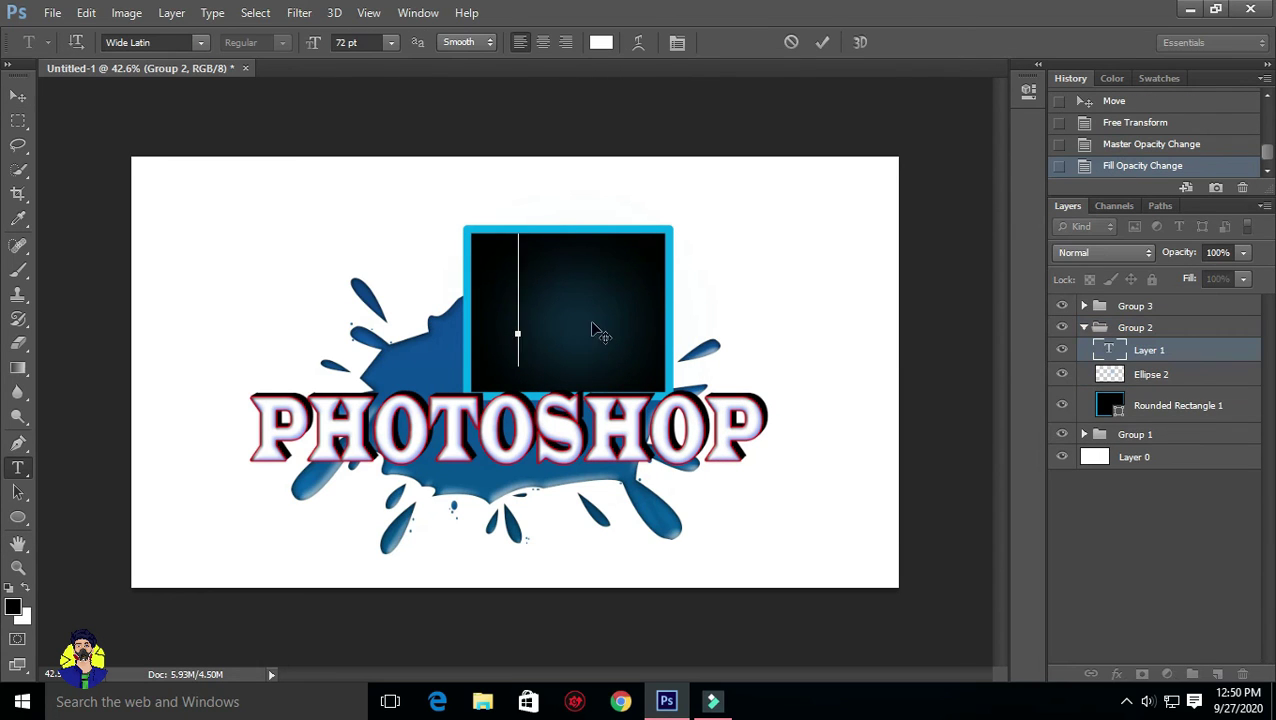
pyautogui.write('P')
pyautogui.click(822, 42)
pyautogui.moveTo(580, 290); pyautogui.dragTo(575, 300)
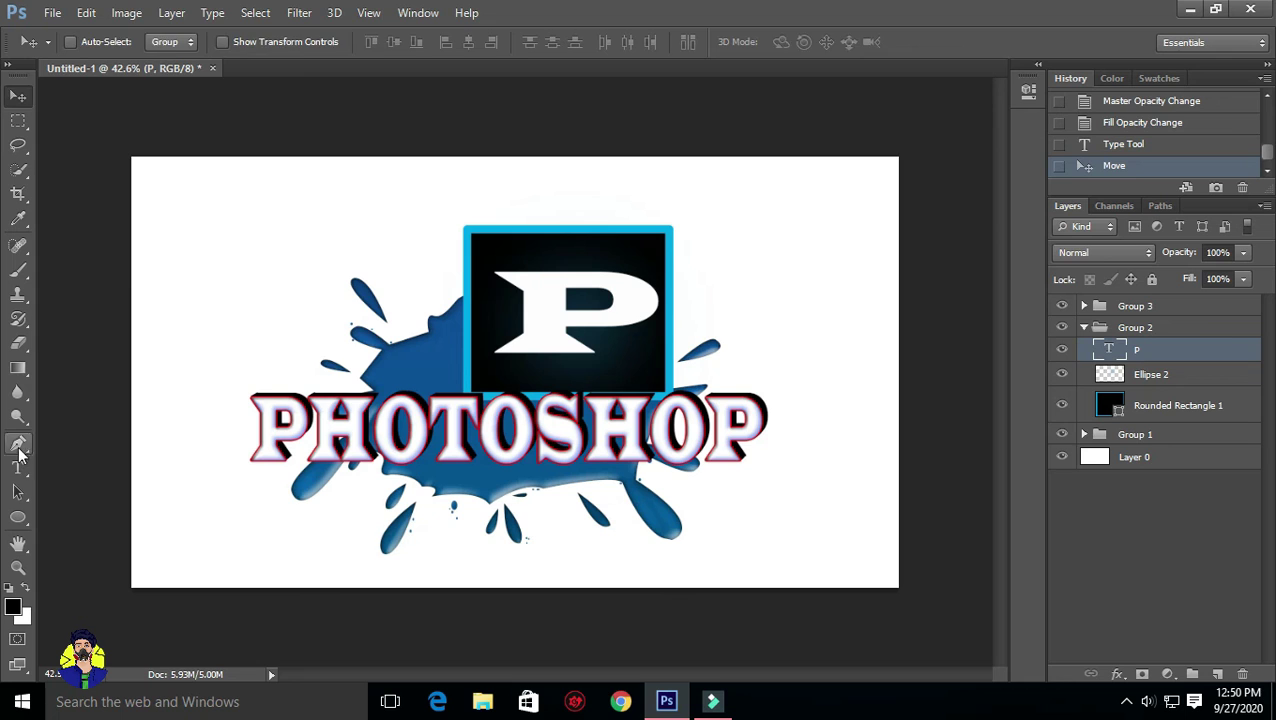
# Give the P 24 pt line spacing and switch off its edge smoothing.
pyautogui.click(677, 42)
pyautogui.scroll(-2, 830, 170)
pyautogui.scroll(-2, 829, 192)
pyautogui.scroll(-2, 860, 190)
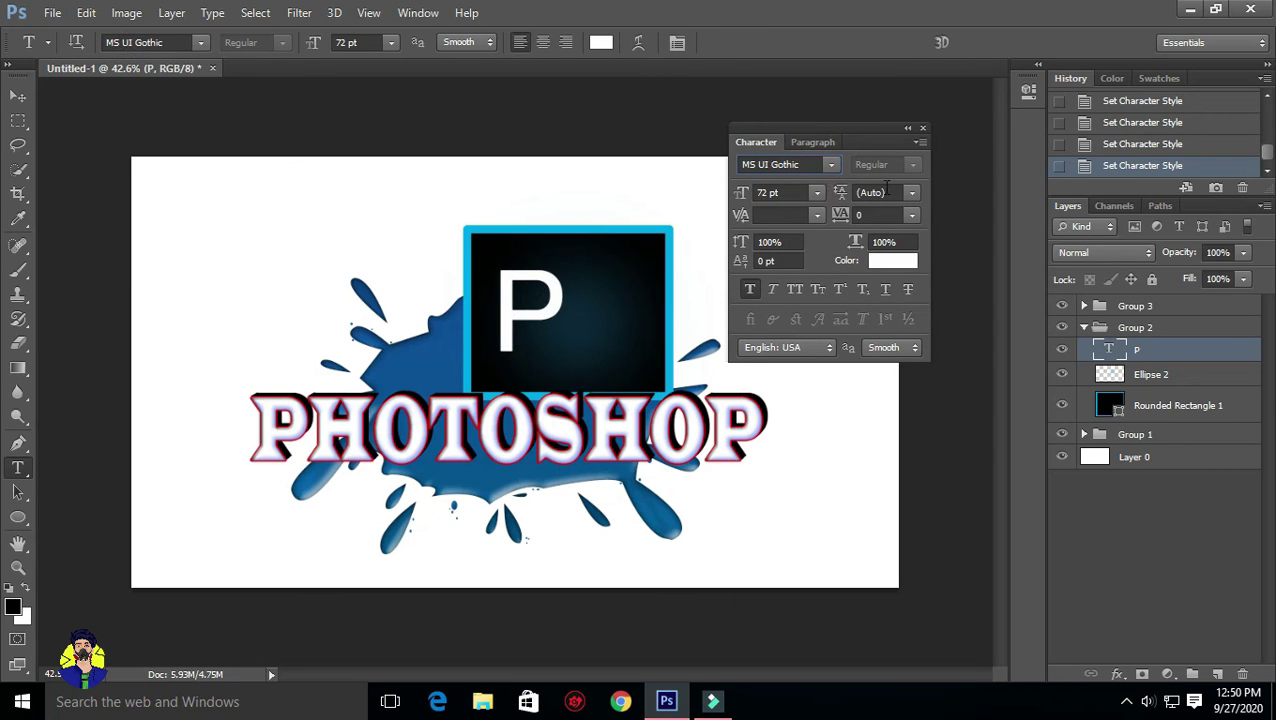
pyautogui.click(912, 192)
pyautogui.click(898, 408)
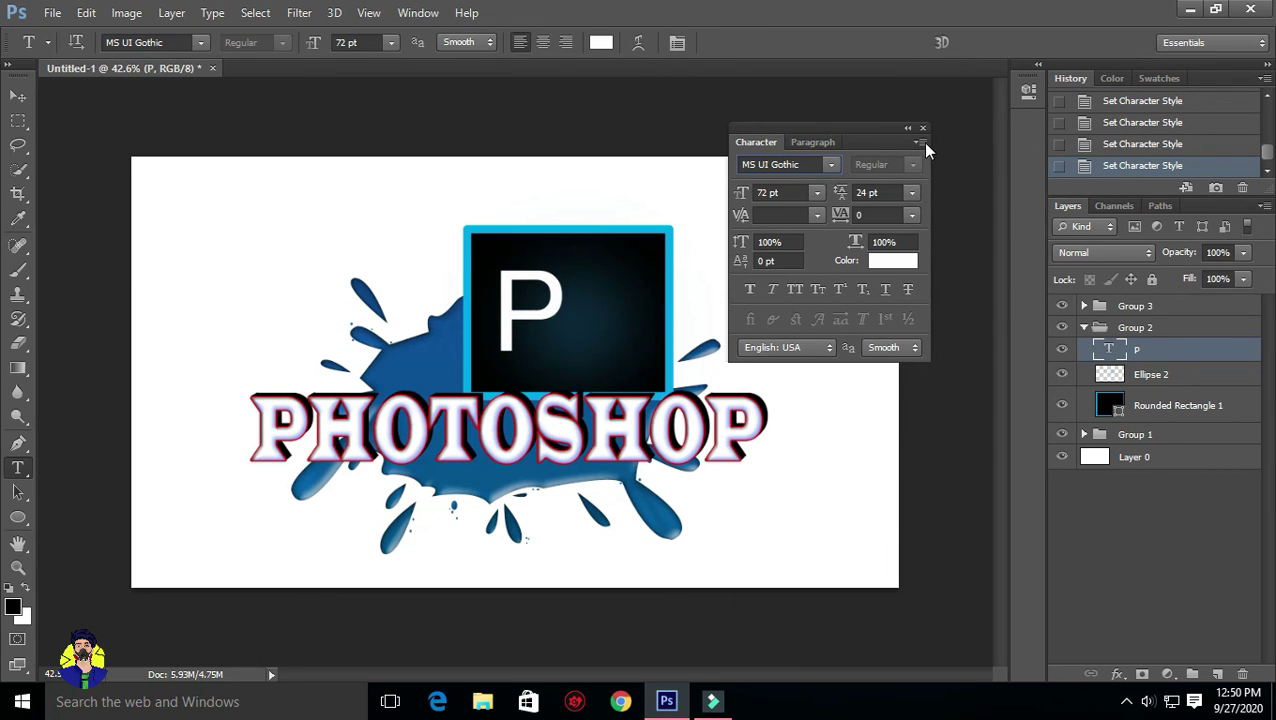
pyautogui.click(886, 347)
pyautogui.click(886, 403)
pyautogui.moveTo(540, 258); pyautogui.dragTo(552, 258)
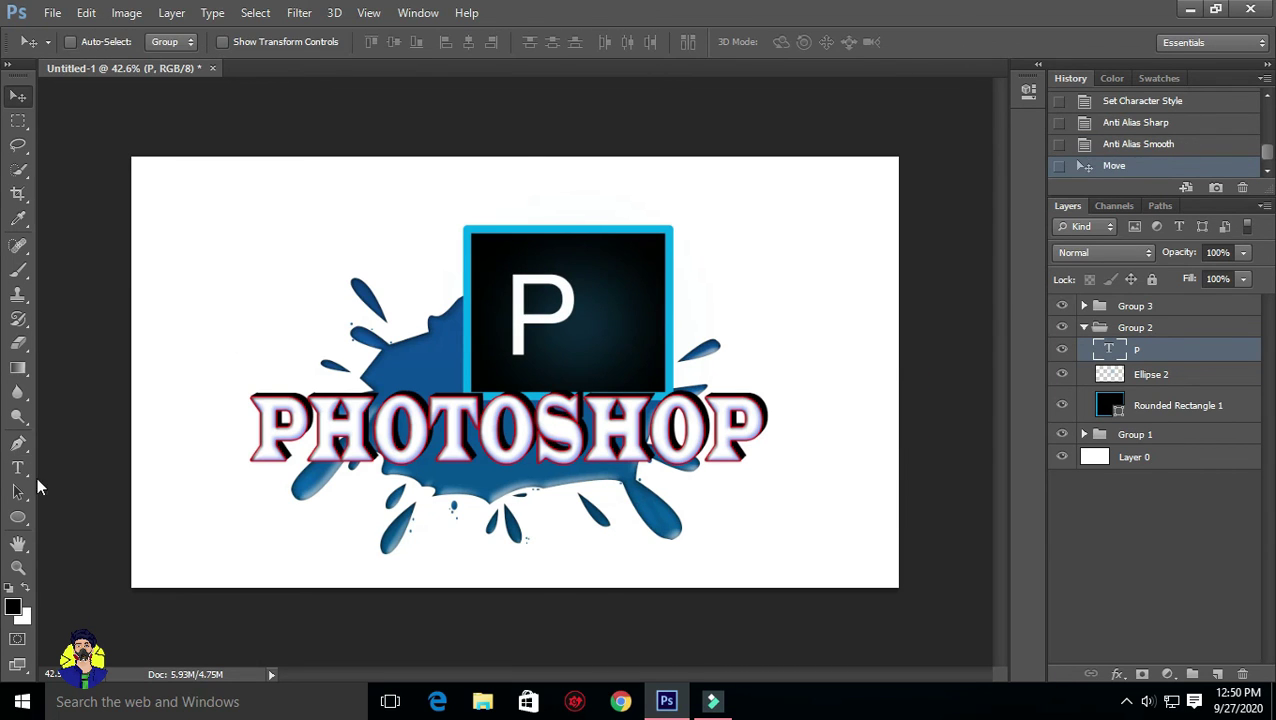
pyautogui.click(458, 42)
pyautogui.click(460, 60)
# Scale the P to about 85% and stretch it taller.
pyautogui.press('v')
pyautogui.hotkey('ctrl', 't')
pyautogui.moveTo(586, 366)
pyautogui.mouseDown()
pyautogui.moveTo(574, 347)
pyautogui.moveTo(576, 376)
pyautogui.mouseUp()
pyautogui.moveTo(575, 286); pyautogui.dragTo(577, 290)
pyautogui.click(942, 41)
# Add an s after the P to make 'Ps' and nudge it up and left.
pyautogui.click(17, 467)
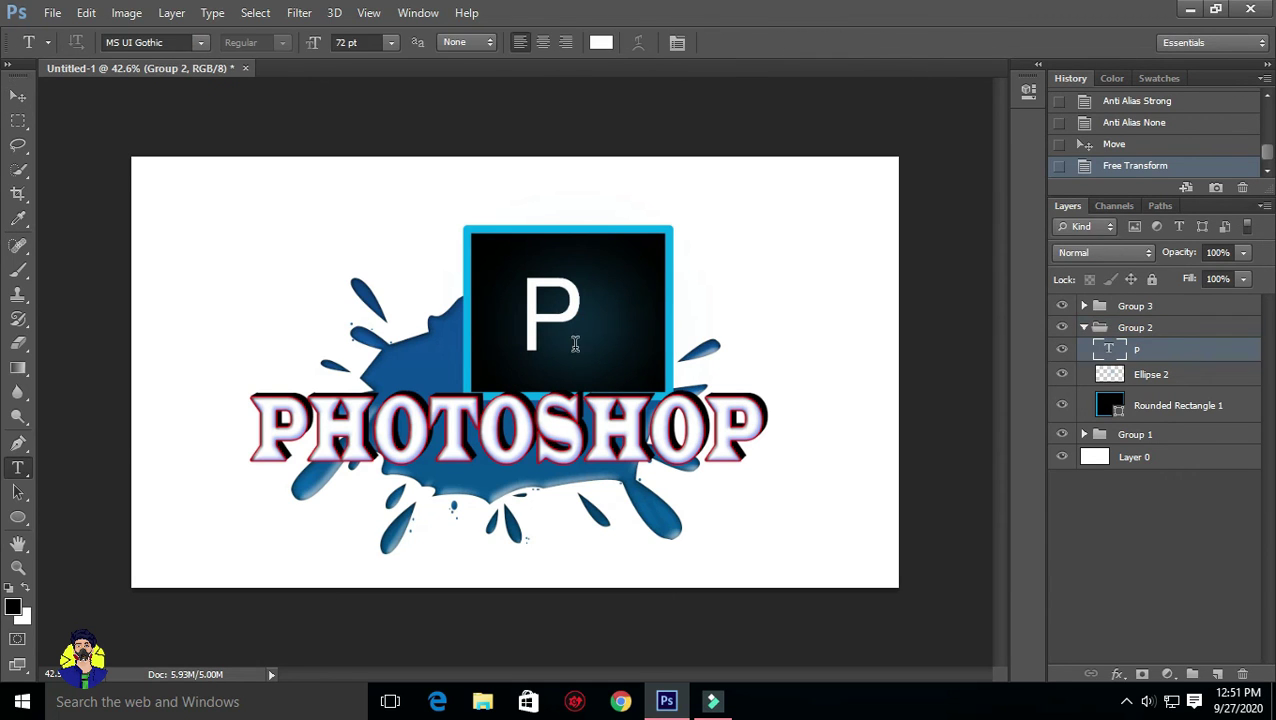
pyautogui.click(570, 336)
pyautogui.write('s')
pyautogui.click(822, 42)
pyautogui.press('v')
pyautogui.moveTo(655, 300); pyautogui.dragTo(738, 228)
# Rotate the whole icon group about 24 degrees.
pyautogui.click(1084, 327)
pyautogui.hotkey('ctrl', 't')
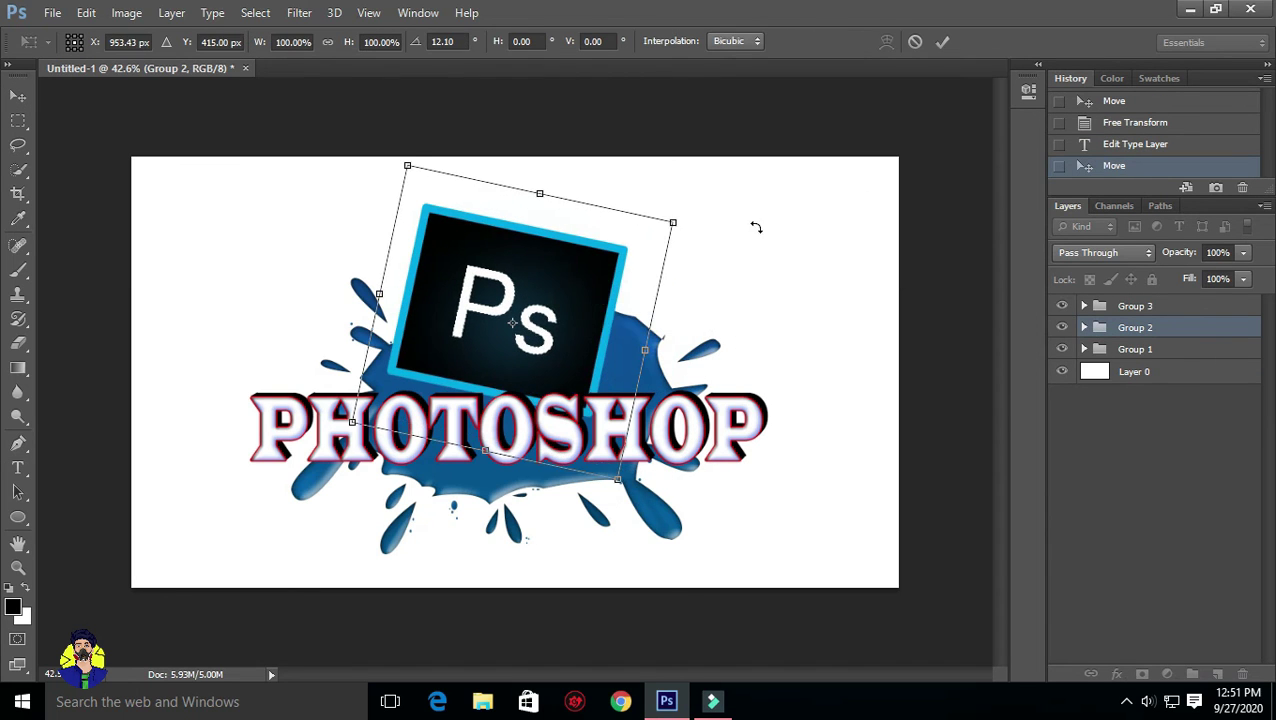
pyautogui.moveTo(447, 157); pyautogui.dragTo(458, 166)
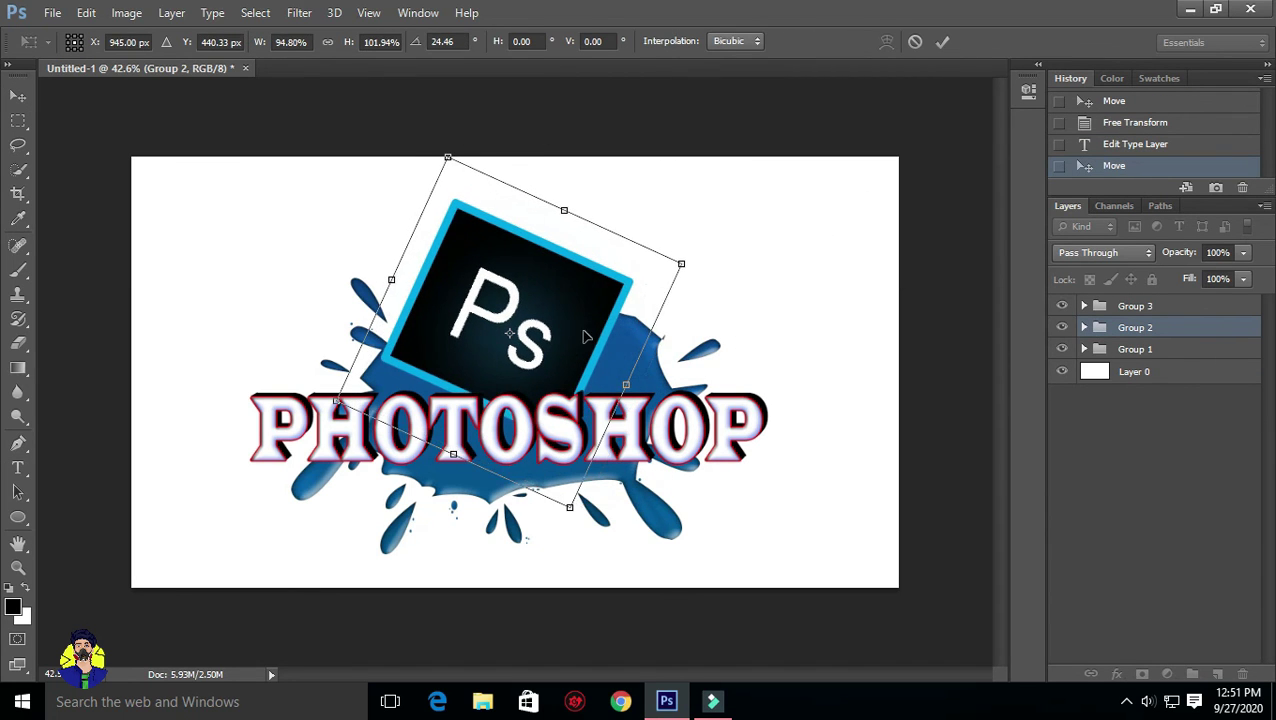
pyautogui.press('Return')
pyautogui.scroll(-1, 510, 440)
pyautogui.scroll(1, 530, 452)
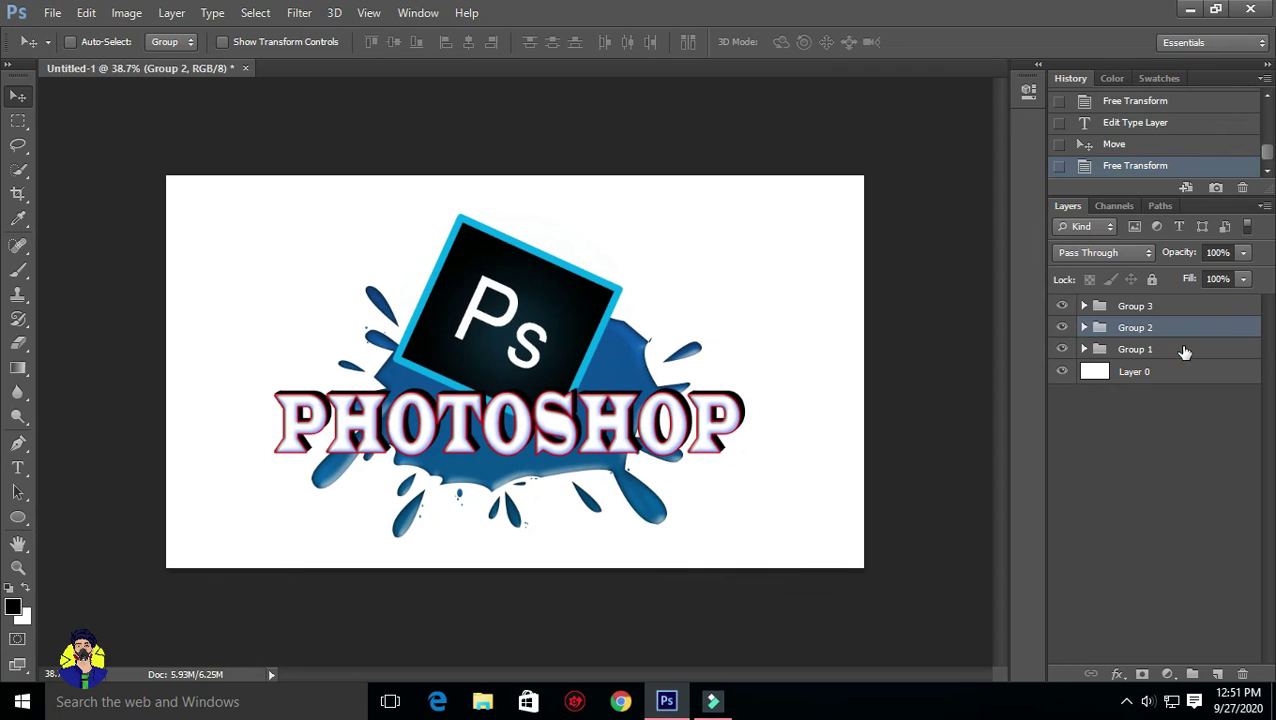
# Colour the Ps text light blue (a2e4ff).
pyautogui.click(1155, 300)
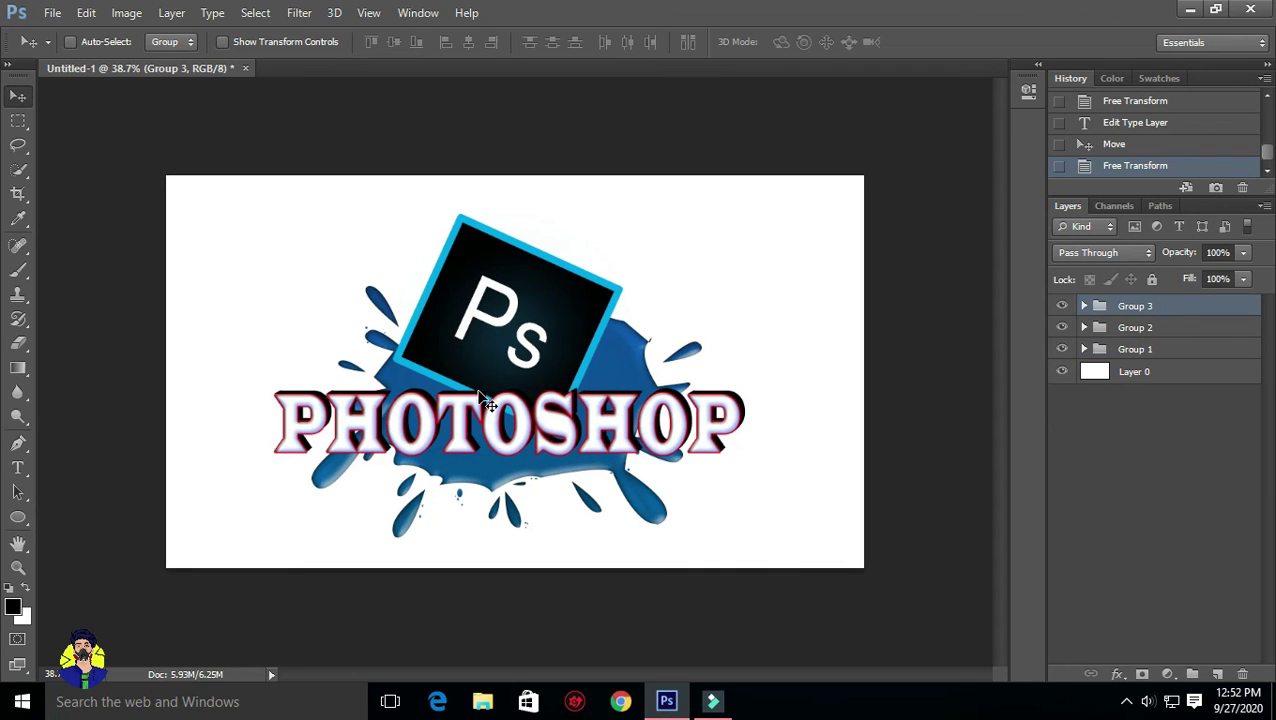
pyautogui.click(1125, 710)
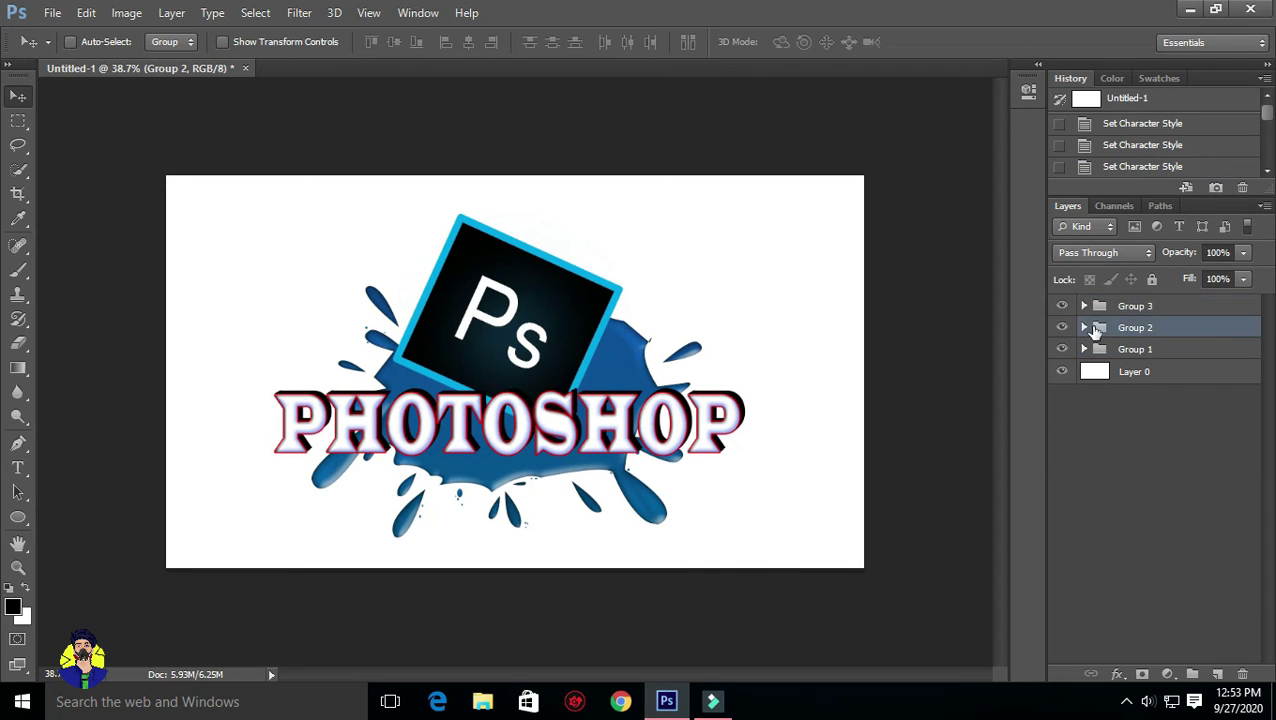
pyautogui.click(1084, 327)
pyautogui.click(1140, 349)
pyautogui.press('t')
pyautogui.click(585, 41)
pyautogui.moveTo(957, 345)
pyautogui.mouseDown()
pyautogui.moveTo(843, 322)
pyautogui.moveTo(870, 339)
pyautogui.mouseUp()
pyautogui.press('Return')
# Try fonts on the Ps, including Showcard Gothic, Imprint MT Shadow and Haettenschweiler.
pyautogui.press('Down')
pyautogui.press('Down')
pyautogui.press('Down')
pyautogui.press('Down')
pyautogui.press('Down')
pyautogui.click(200, 42)
pyautogui.press('Return')
pyautogui.click(200, 42)
pyautogui.press('Return')
pyautogui.click(200, 42)
pyautogui.press('Down')
pyautogui.press('Down')
pyautogui.press('Down')
pyautogui.press('Escape')
pyautogui.click(200, 42)
pyautogui.scroll(5, 310, 300)
pyautogui.scroll(5, 318, 240)
pyautogui.click(318, 245)
pyautogui.press('Up')
pyautogui.press('Up')
pyautogui.press('Up')
pyautogui.press('Up')
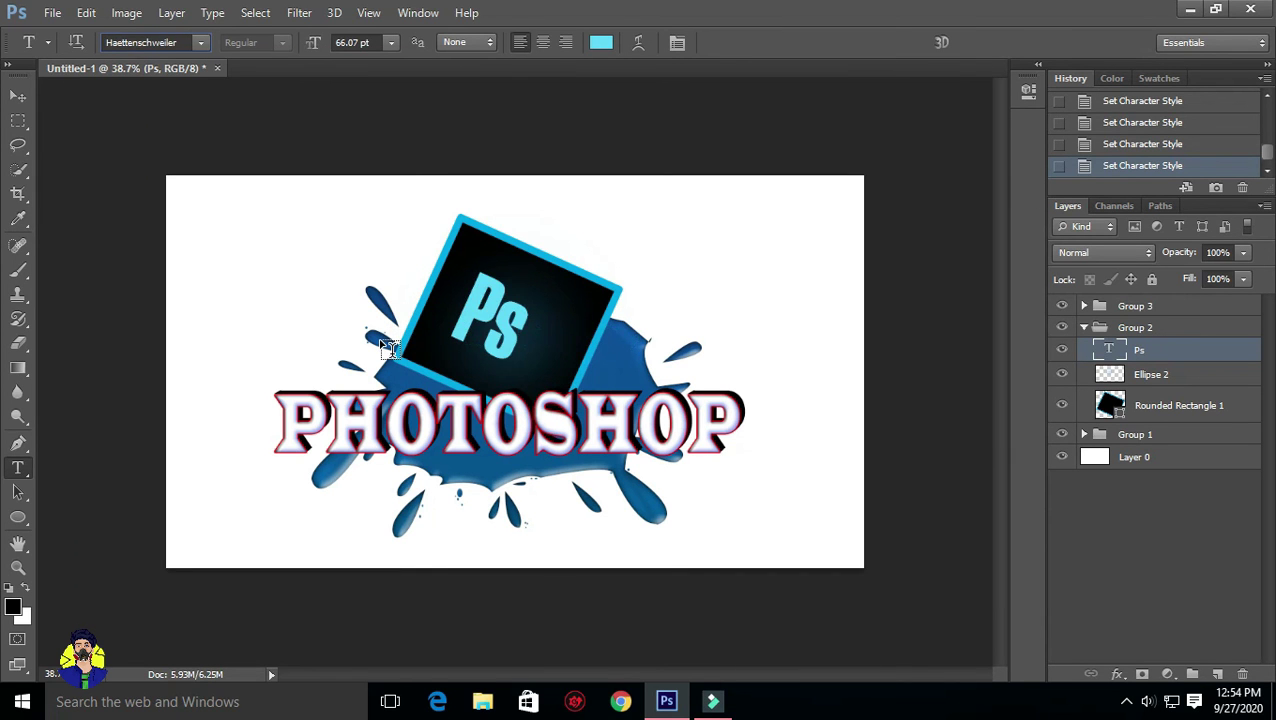
pyautogui.press('Up')
pyautogui.press('Up')
pyautogui.press('Up')
pyautogui.press('Up')
pyautogui.press('Up')
pyautogui.press('Up')
pyautogui.press('Up')
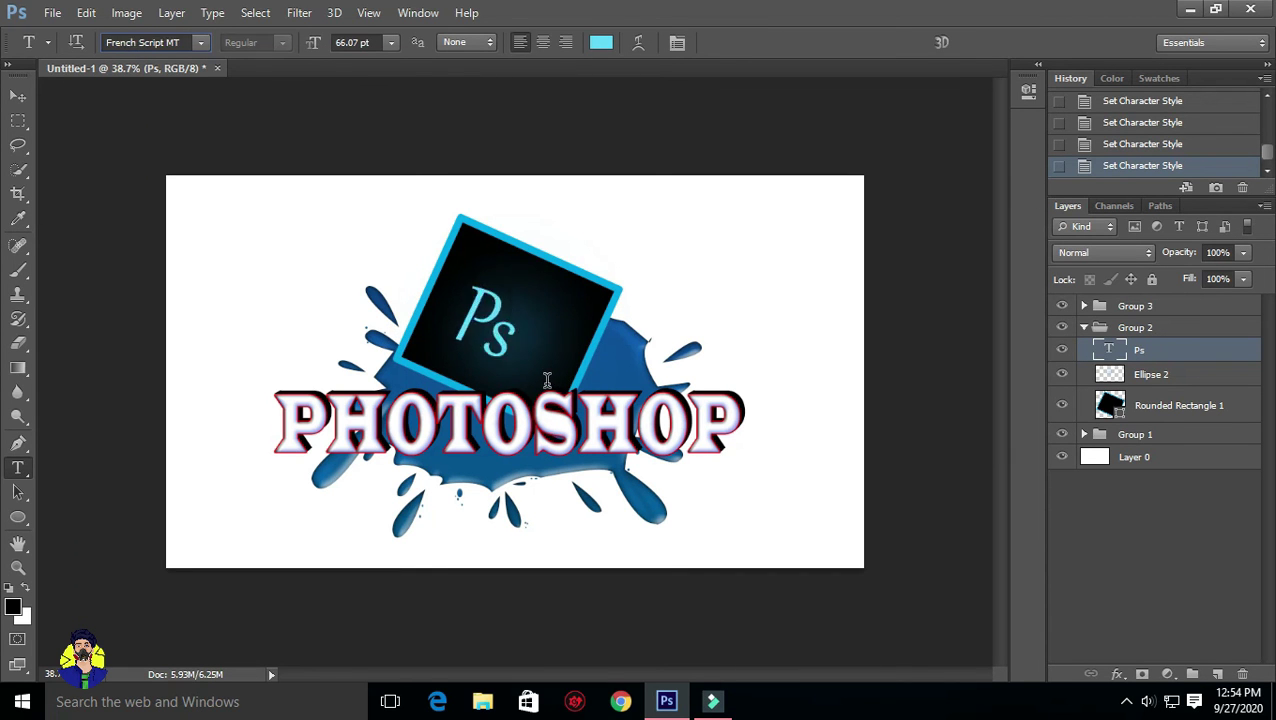
# Rotate the Ps text slightly and delete the s, leaving only the P.
pyautogui.hotkey('ctrl', 't')
pyautogui.moveTo(640, 268); pyautogui.dragTo(650, 262)
pyautogui.press('Return')
pyautogui.click(530, 352)
pyautogui.press('BackSpace')
# Add a separate s text layer, rotated about 22° and shrunk beside the P.
pyautogui.click(860, 362)
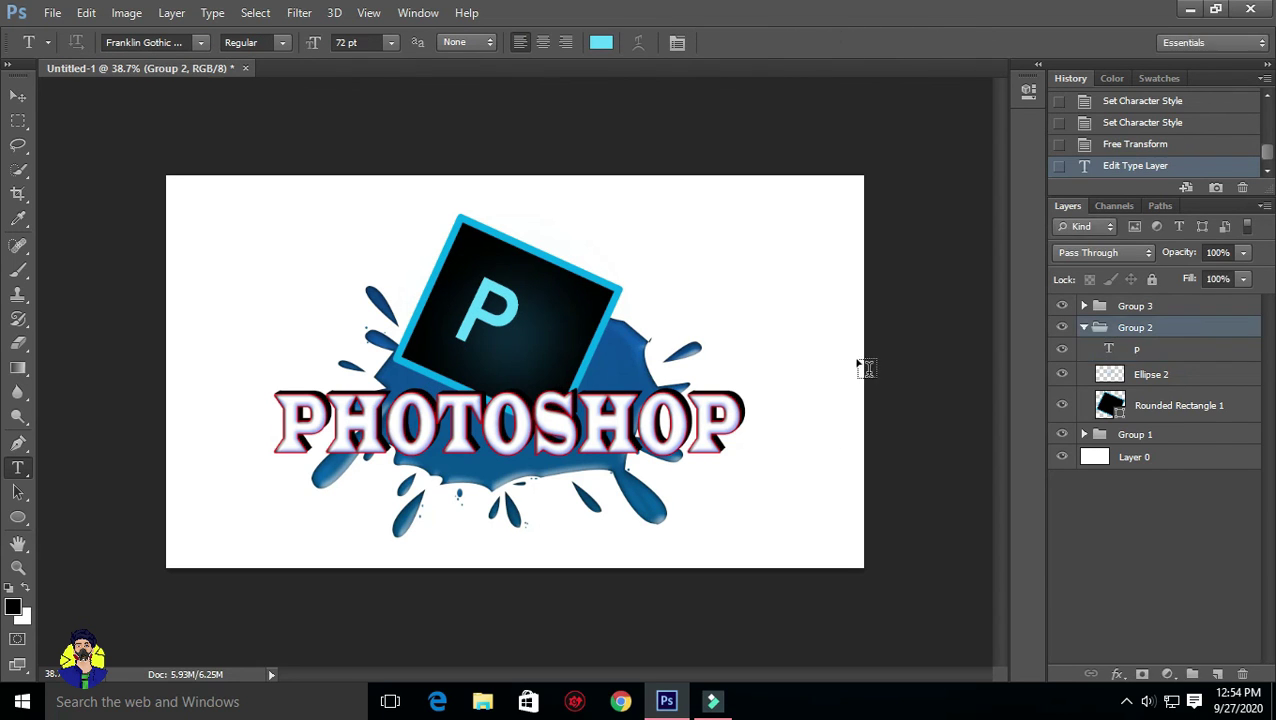
pyautogui.click(523, 355)
pyautogui.write('s')
pyautogui.hotkey('ctrl', 't')
pyautogui.click(1171, 356)
pyautogui.hotkey('ctrl', 't')
pyautogui.moveTo(575, 265)
pyautogui.mouseDown()
pyautogui.moveTo(535, 297)
pyautogui.moveTo(536, 312)
pyautogui.mouseUp()
pyautogui.moveTo(536, 312); pyautogui.dragTo(540, 327)
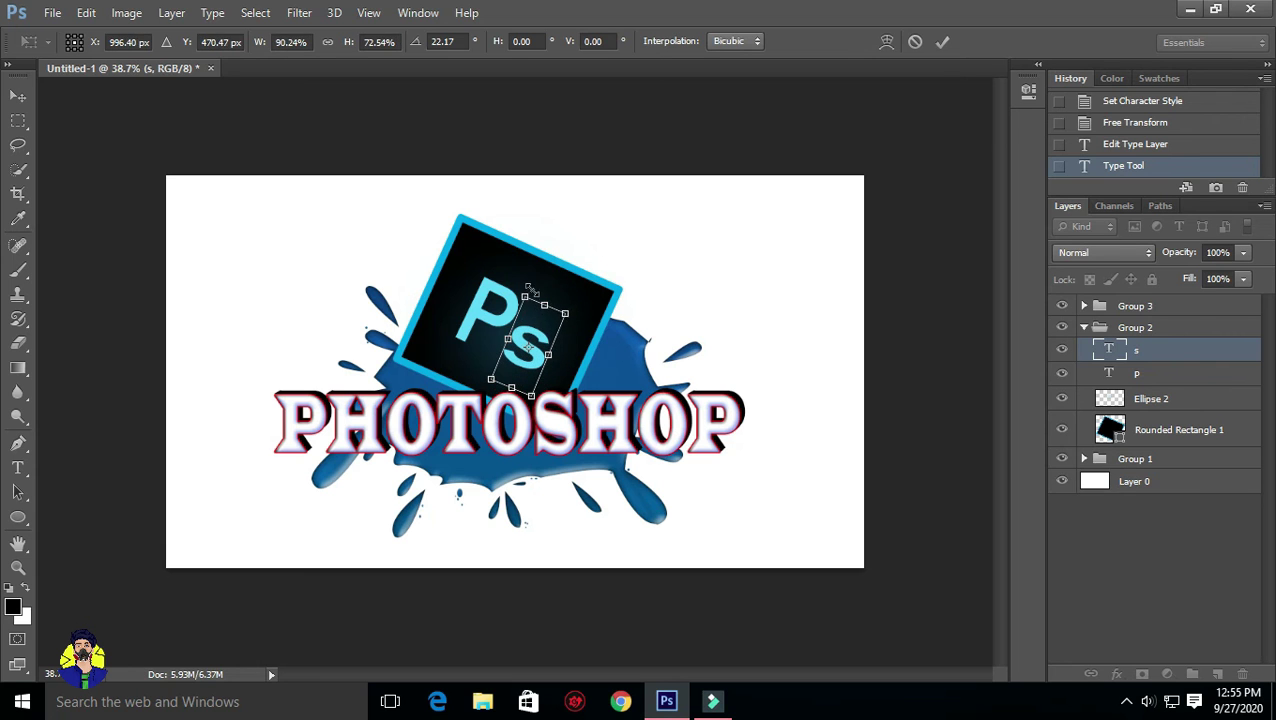
pyautogui.press('Return')
pyautogui.click(1090, 329)
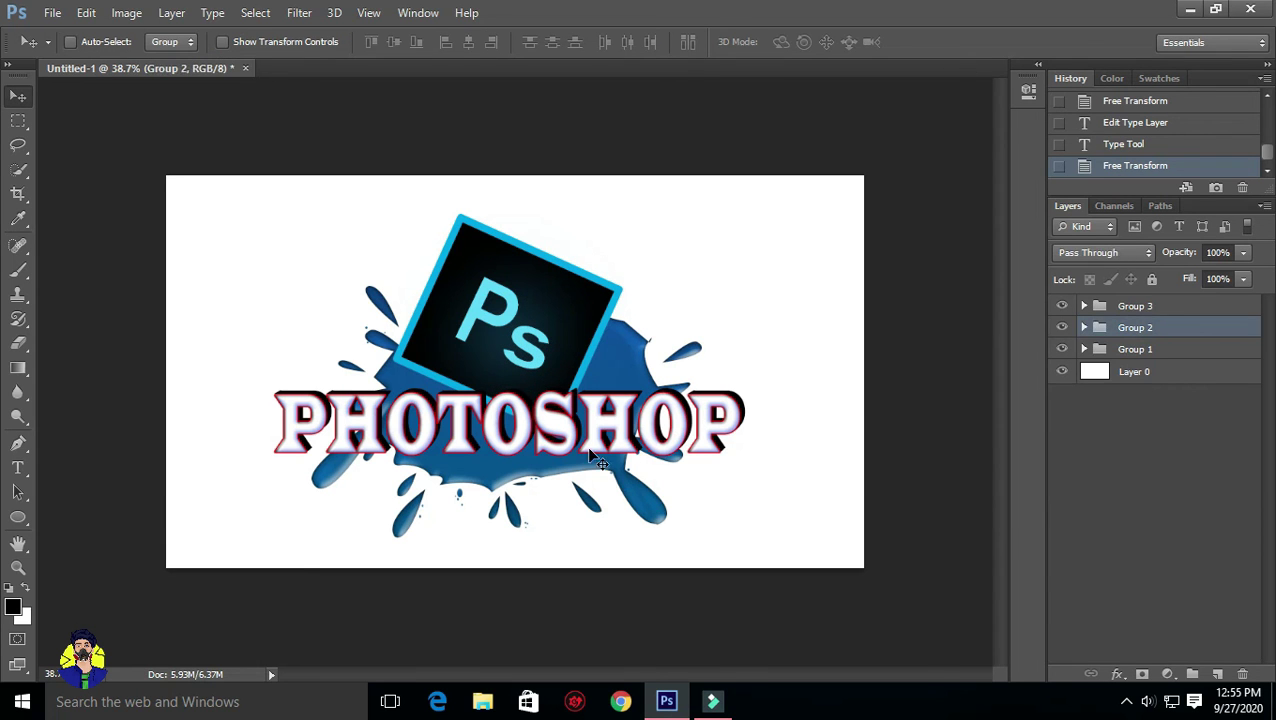